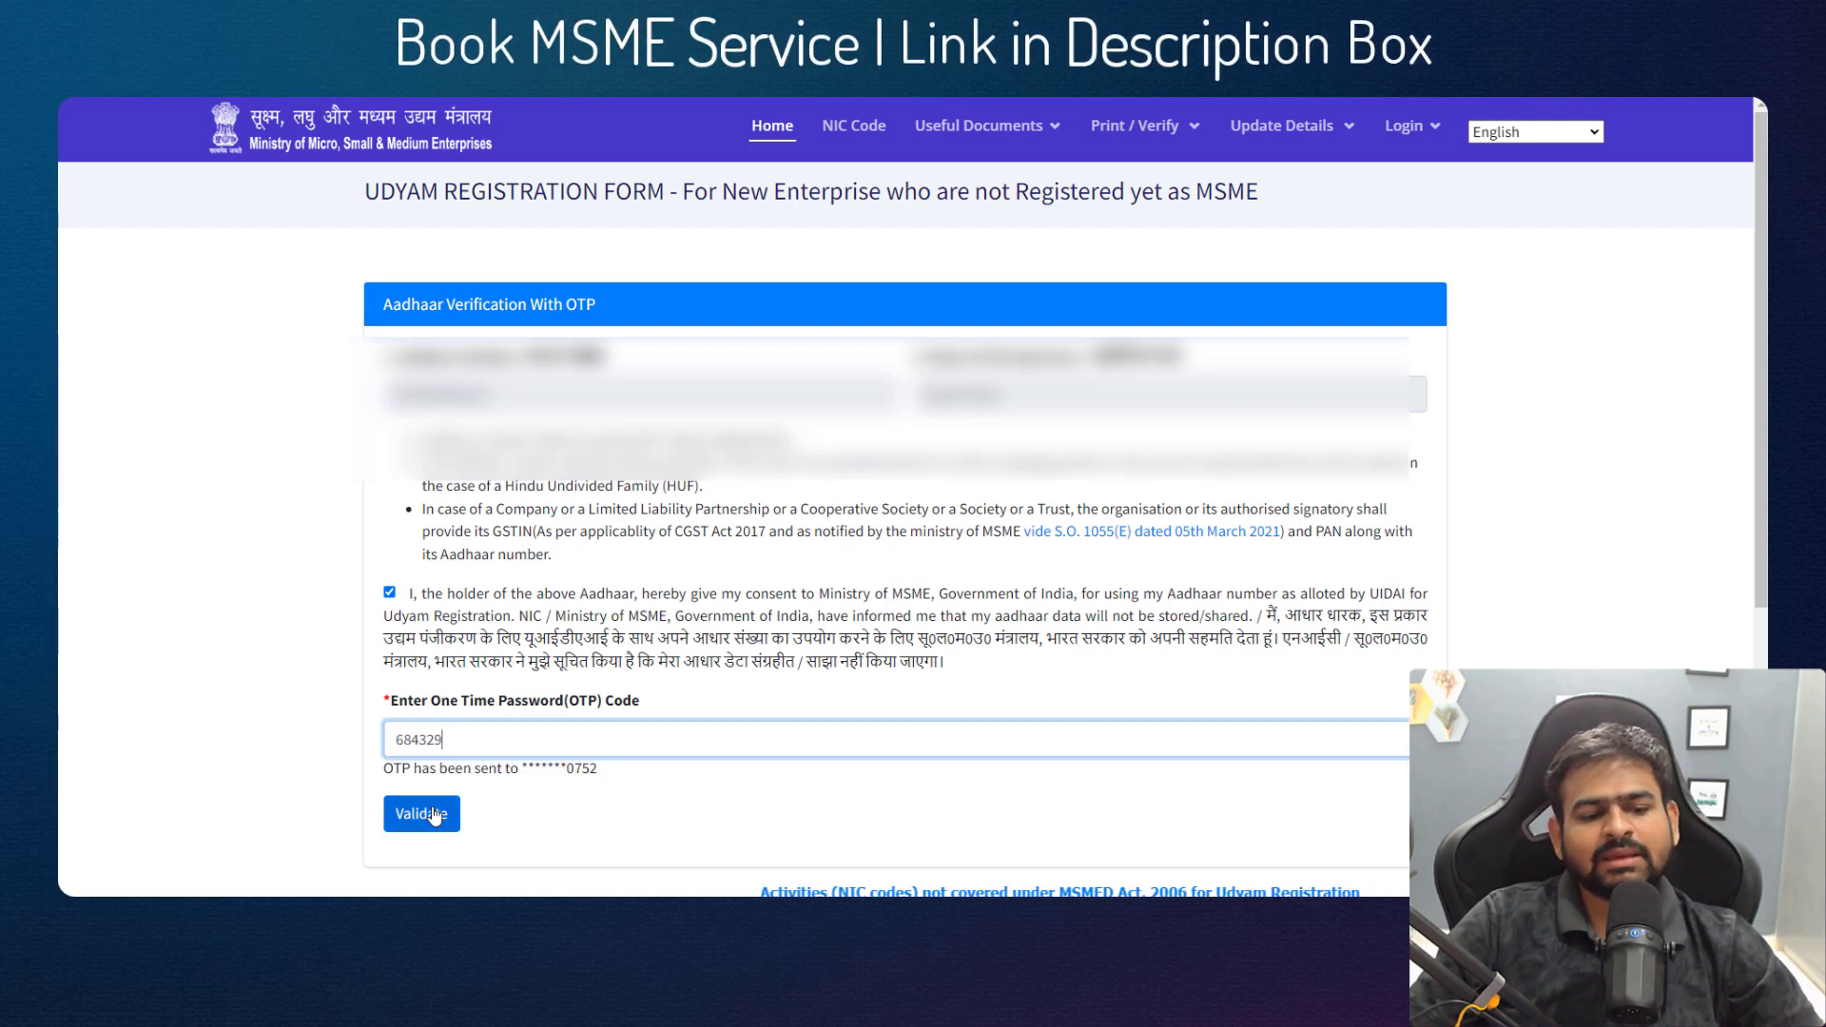
- Validate the Aadhaar one-time password and complete PAN verification for a Proprietary organisation with the consent declaration accepted
click(433, 815)
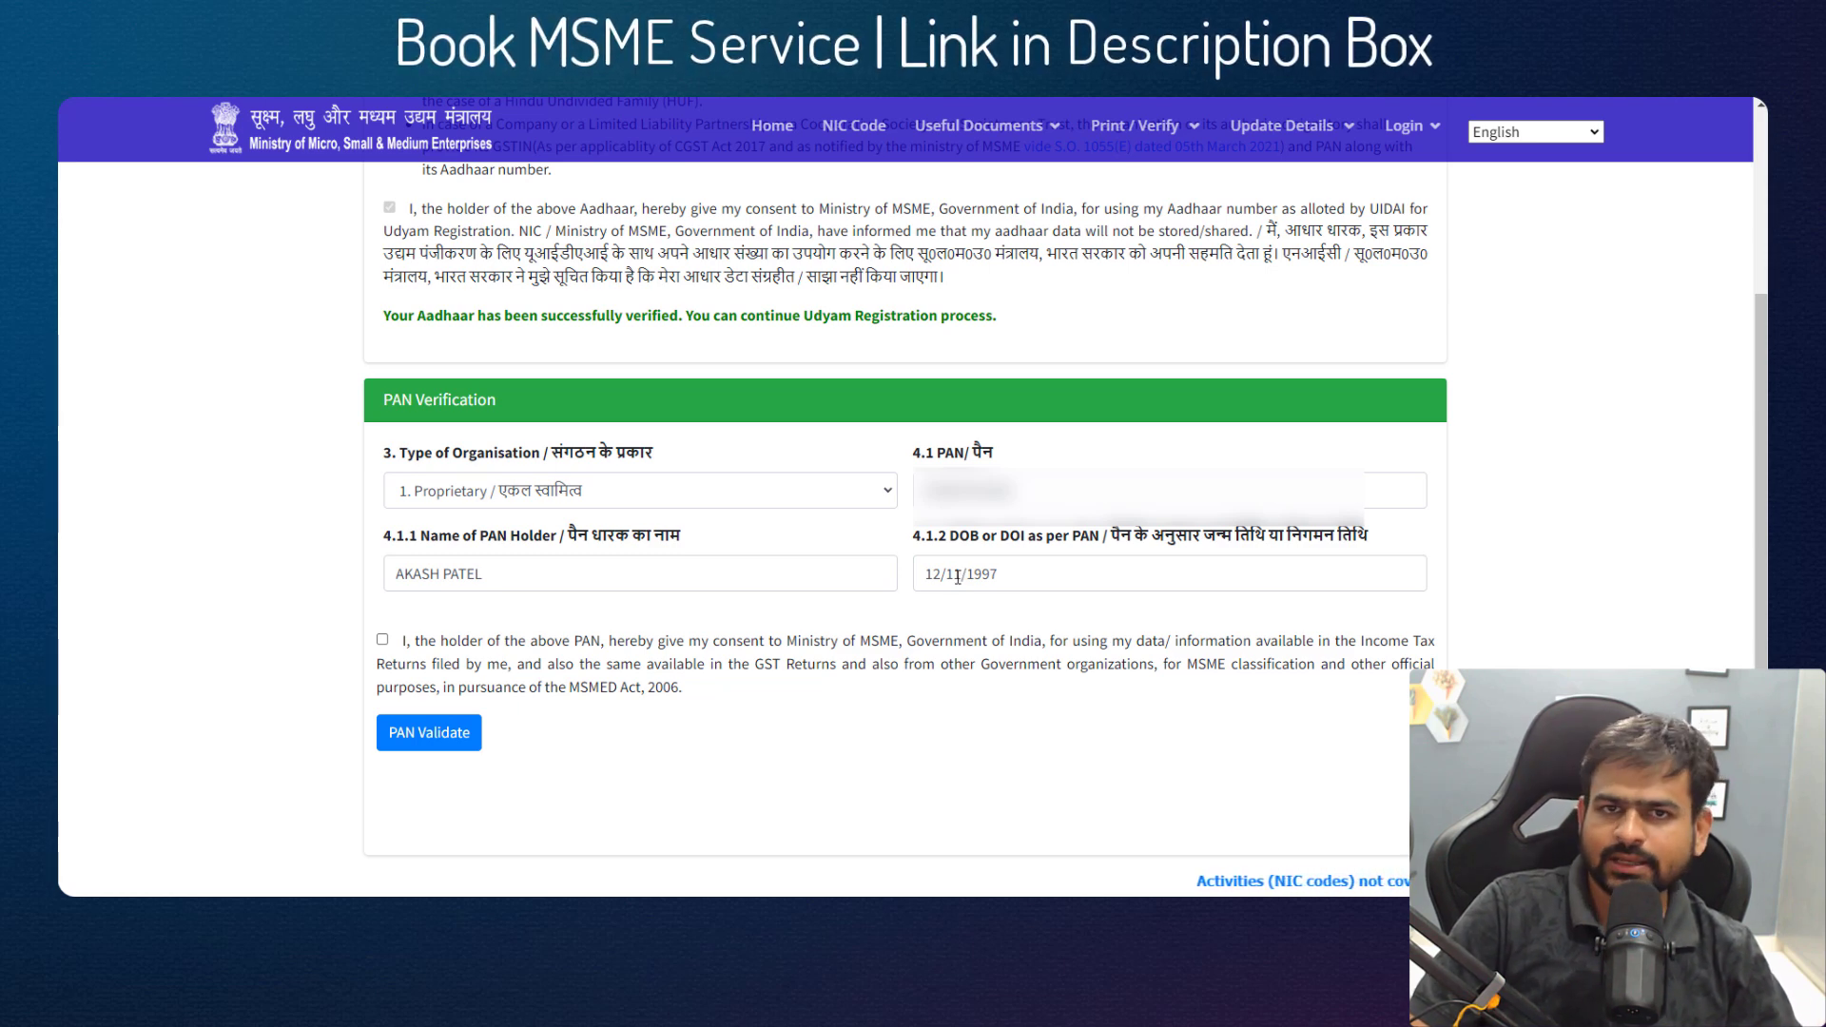
click(381, 639)
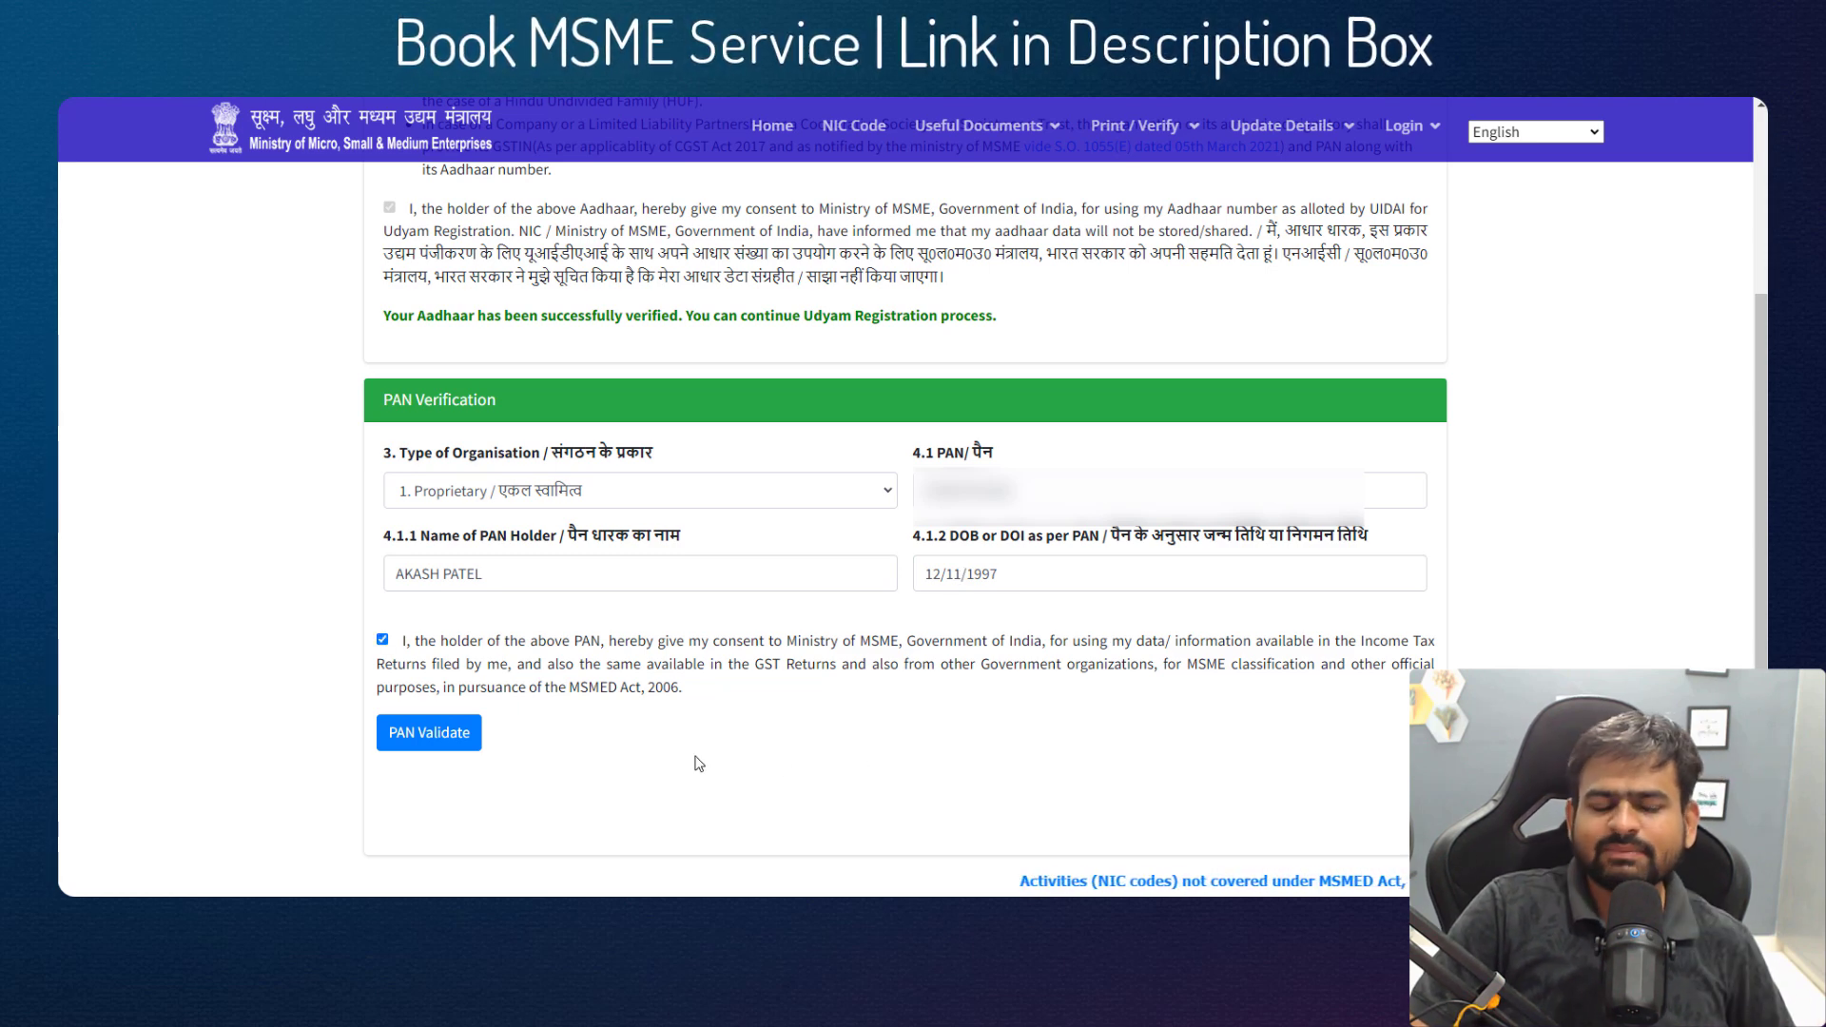
click(429, 735)
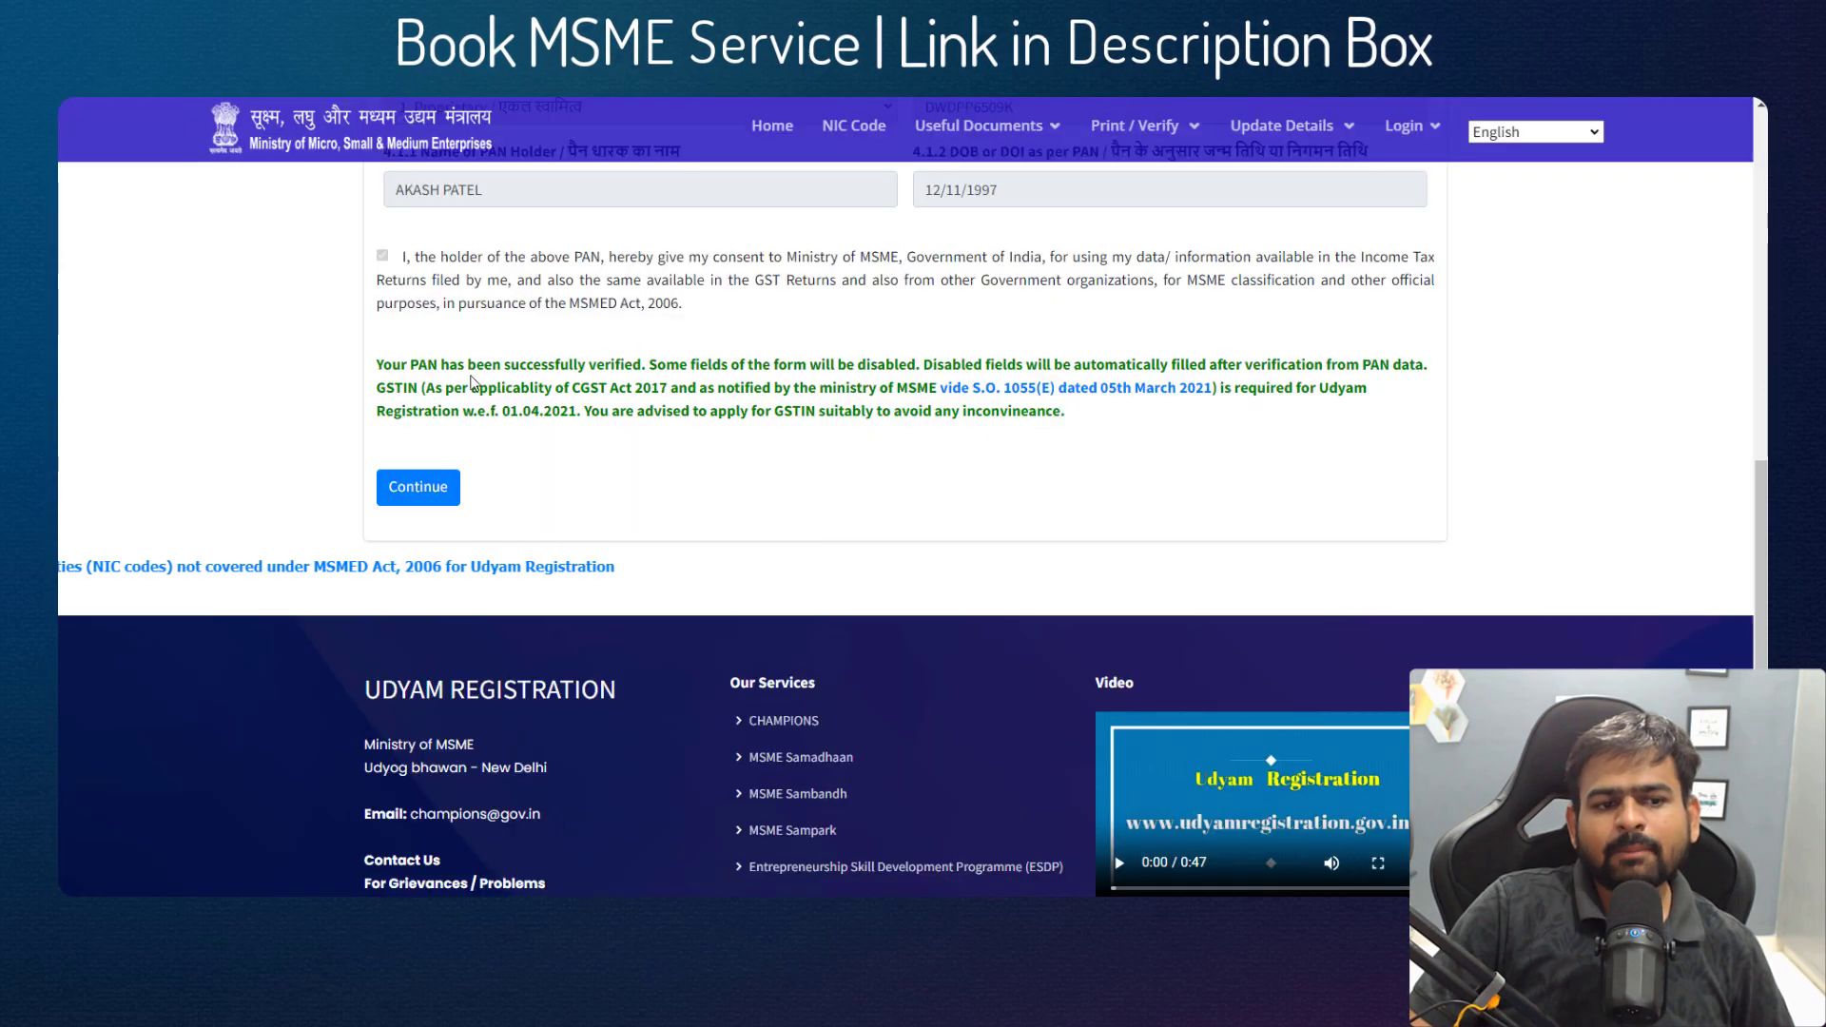
- Continue to the full registration form and answer No to having a GSTIN
drag(467, 364, 701, 378)
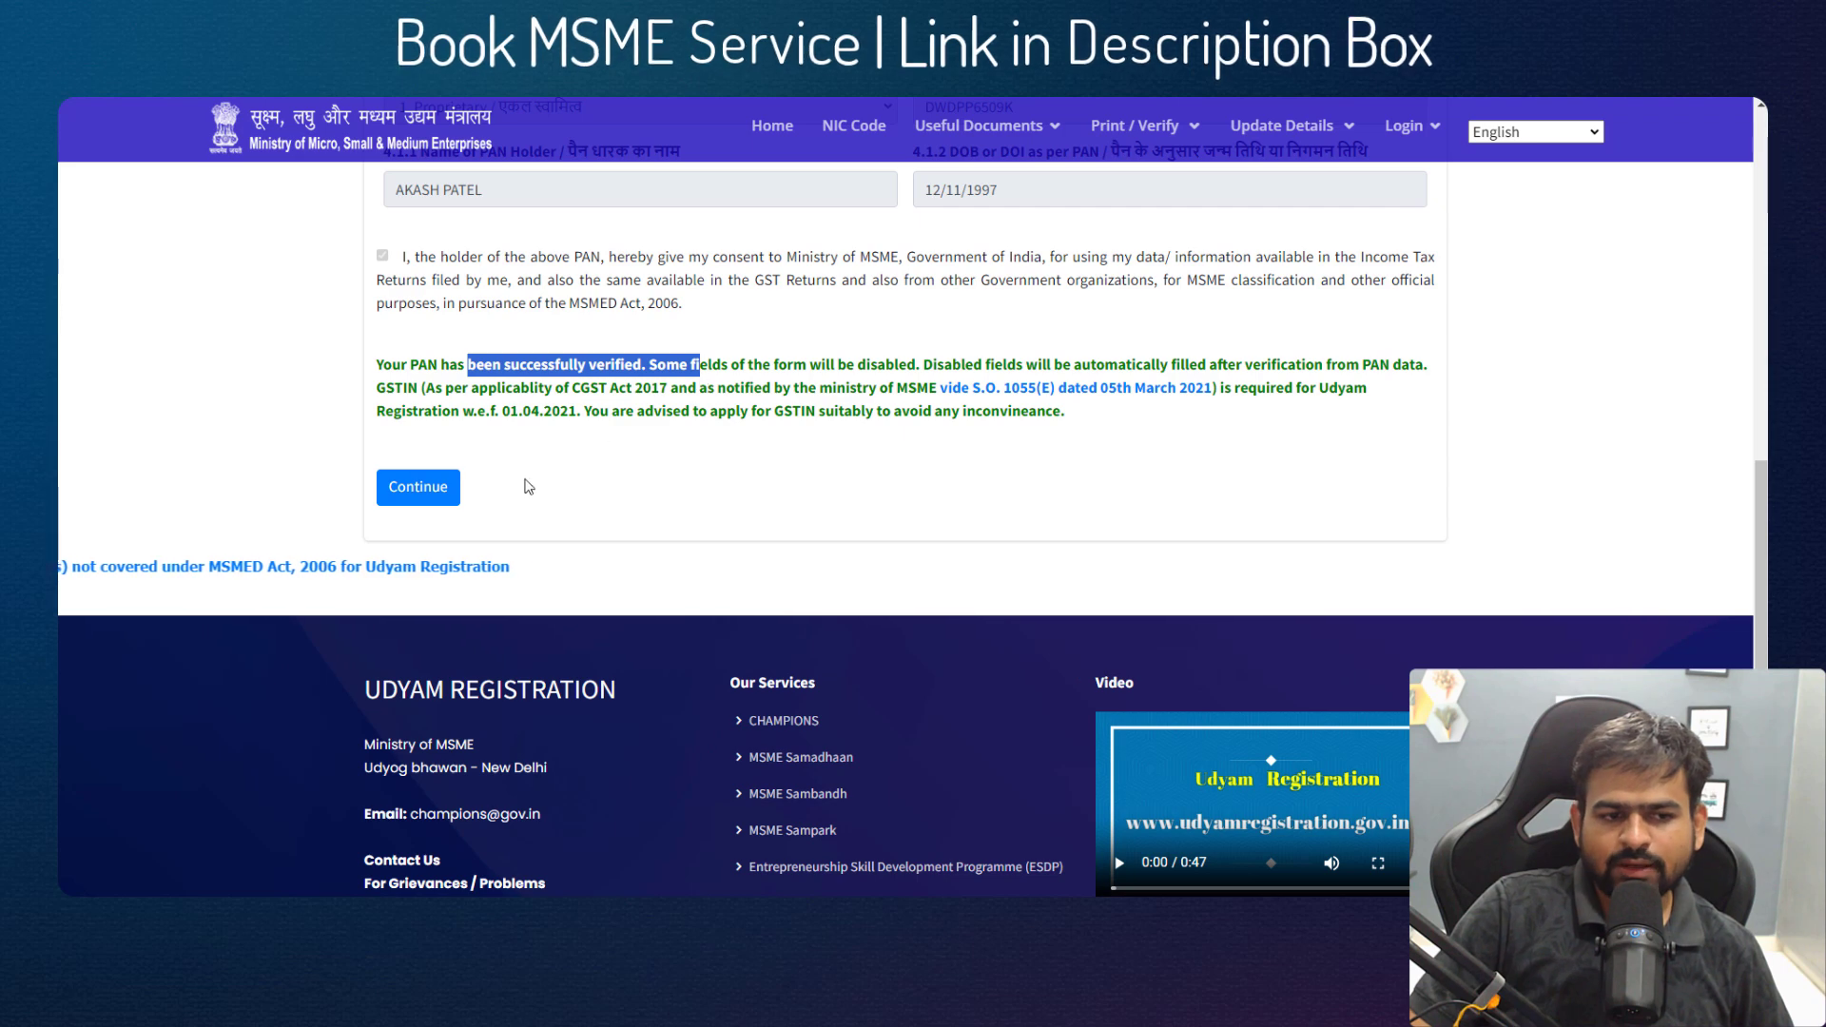
click(416, 490)
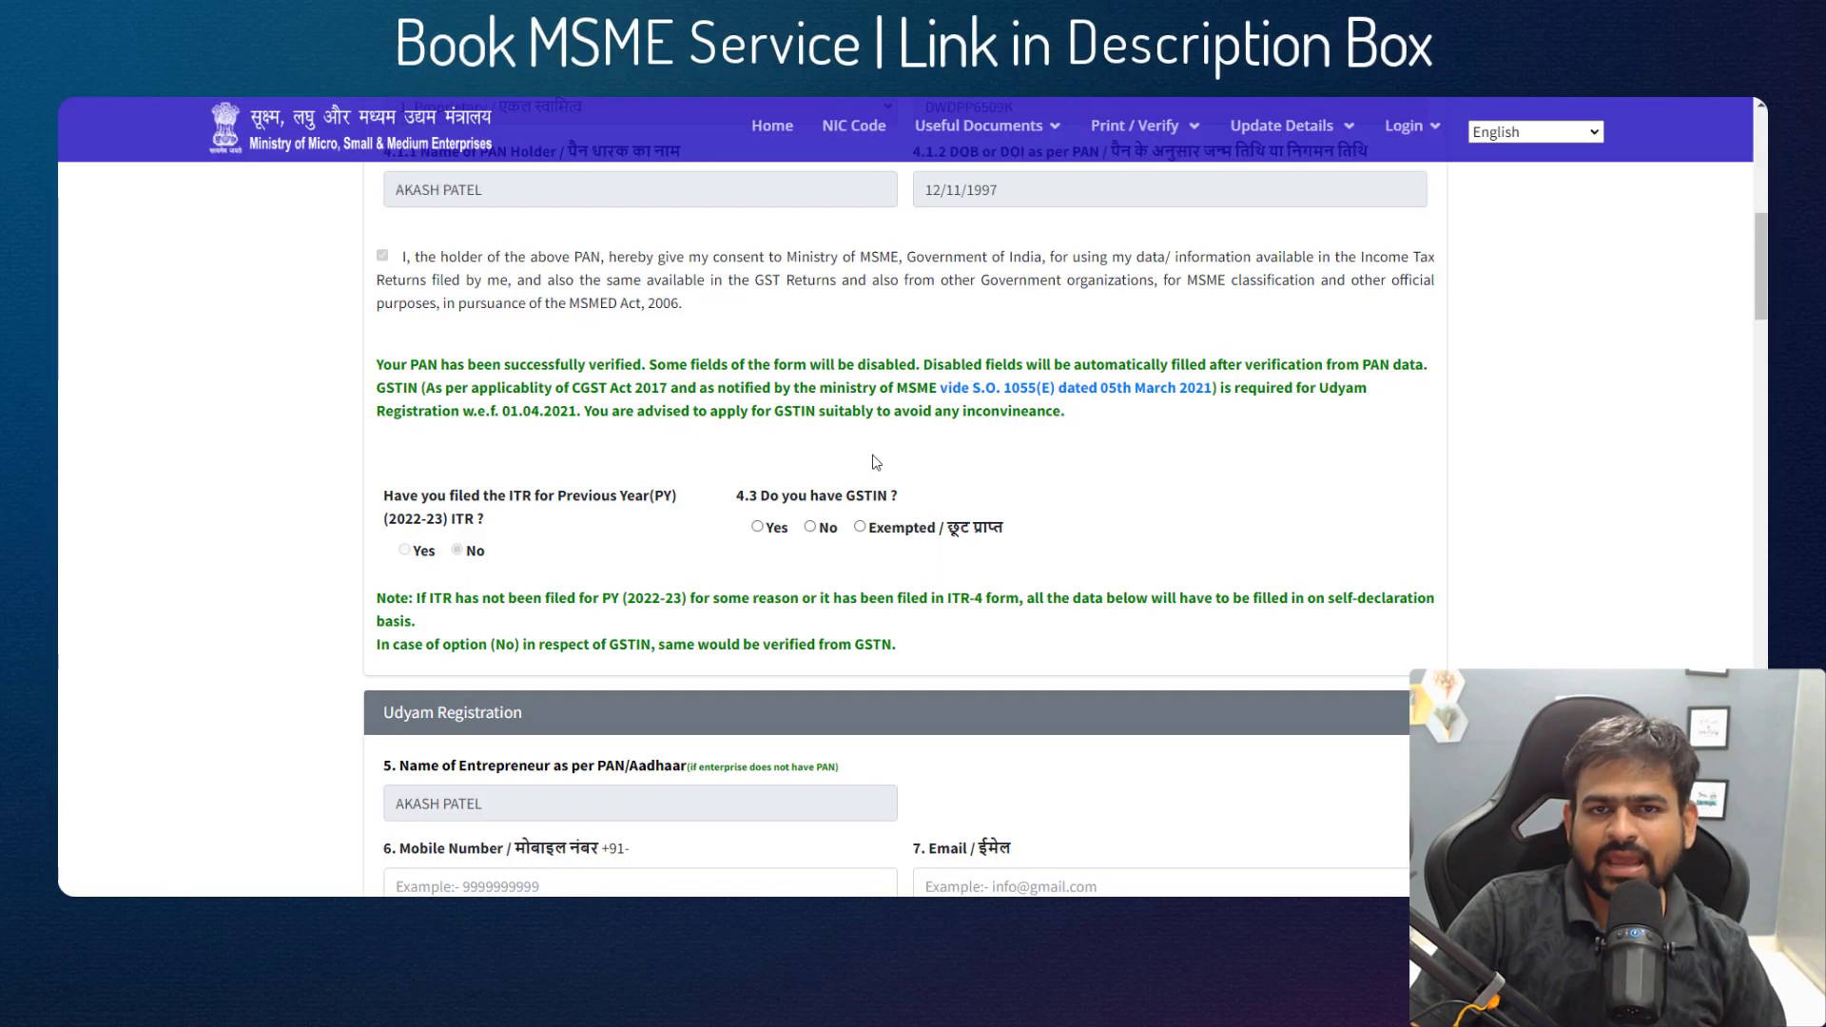
scroll(871, 519, down, 2)
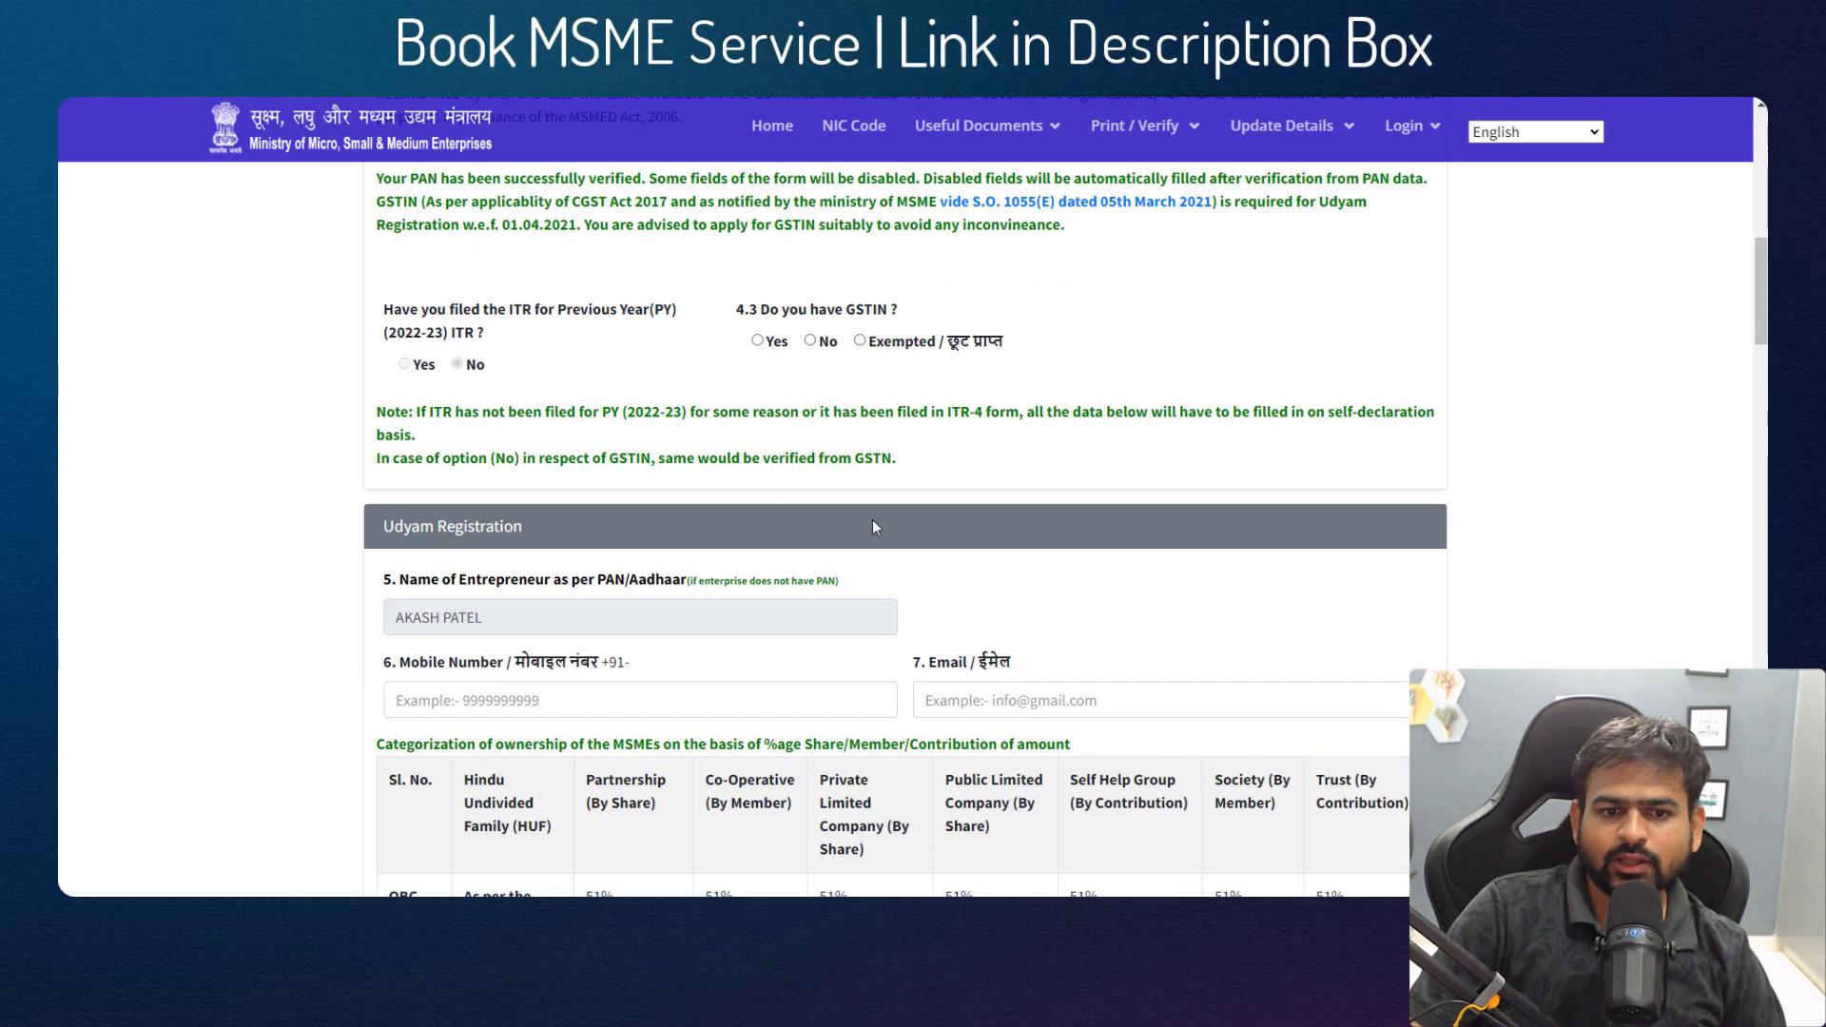
click(810, 336)
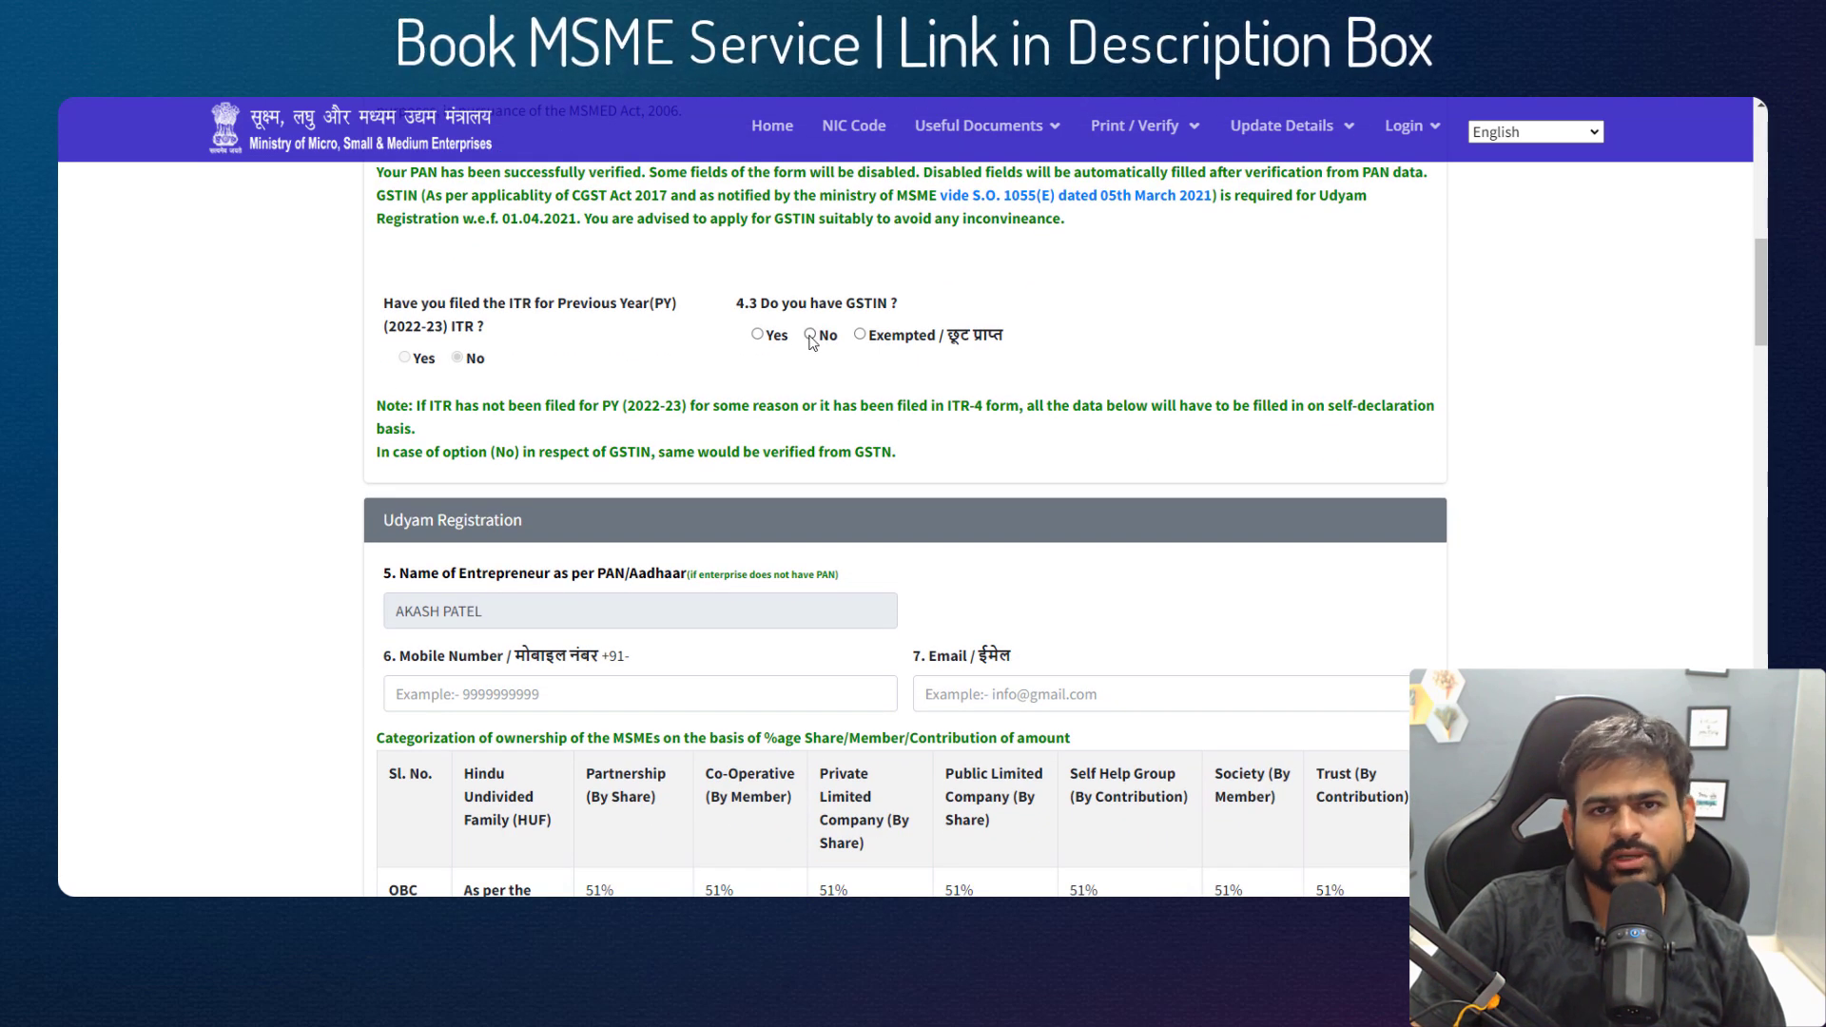
- Fill in the entrepreneur's mobile number and e-mail address in the Udyam Registration section
scroll(809, 336, down, 4)
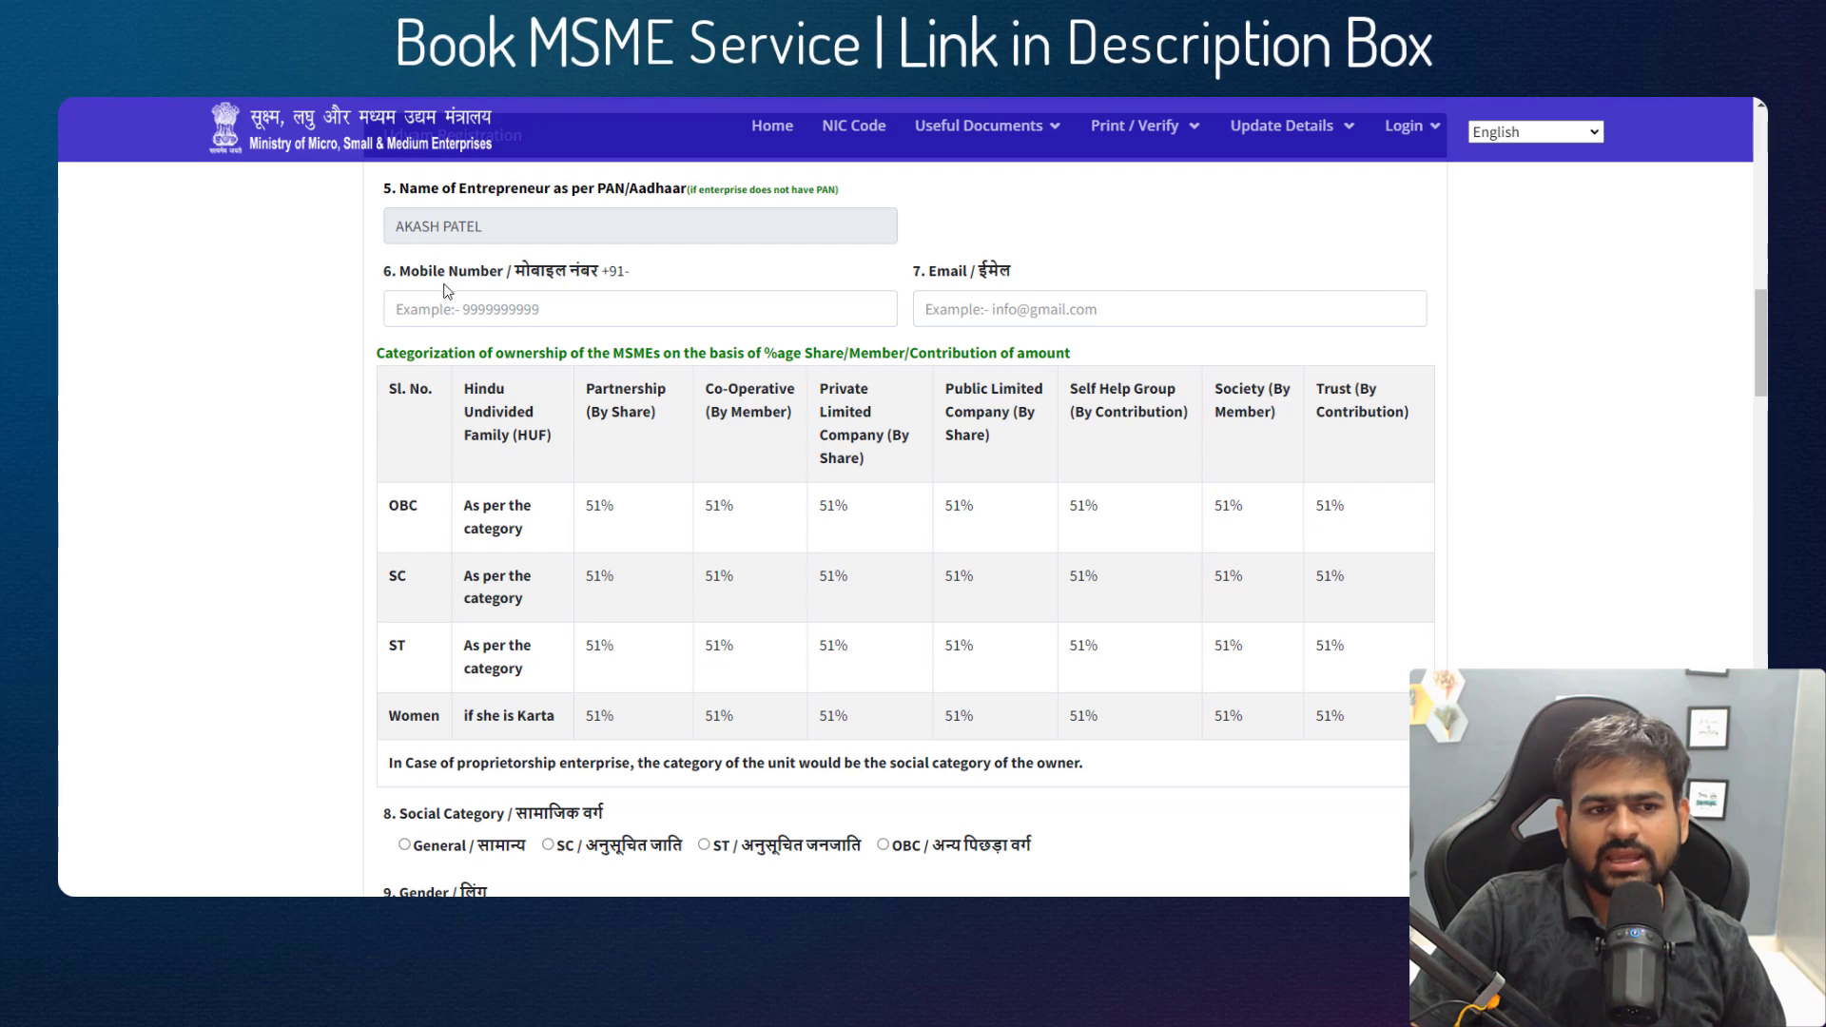
drag(398, 188, 571, 190)
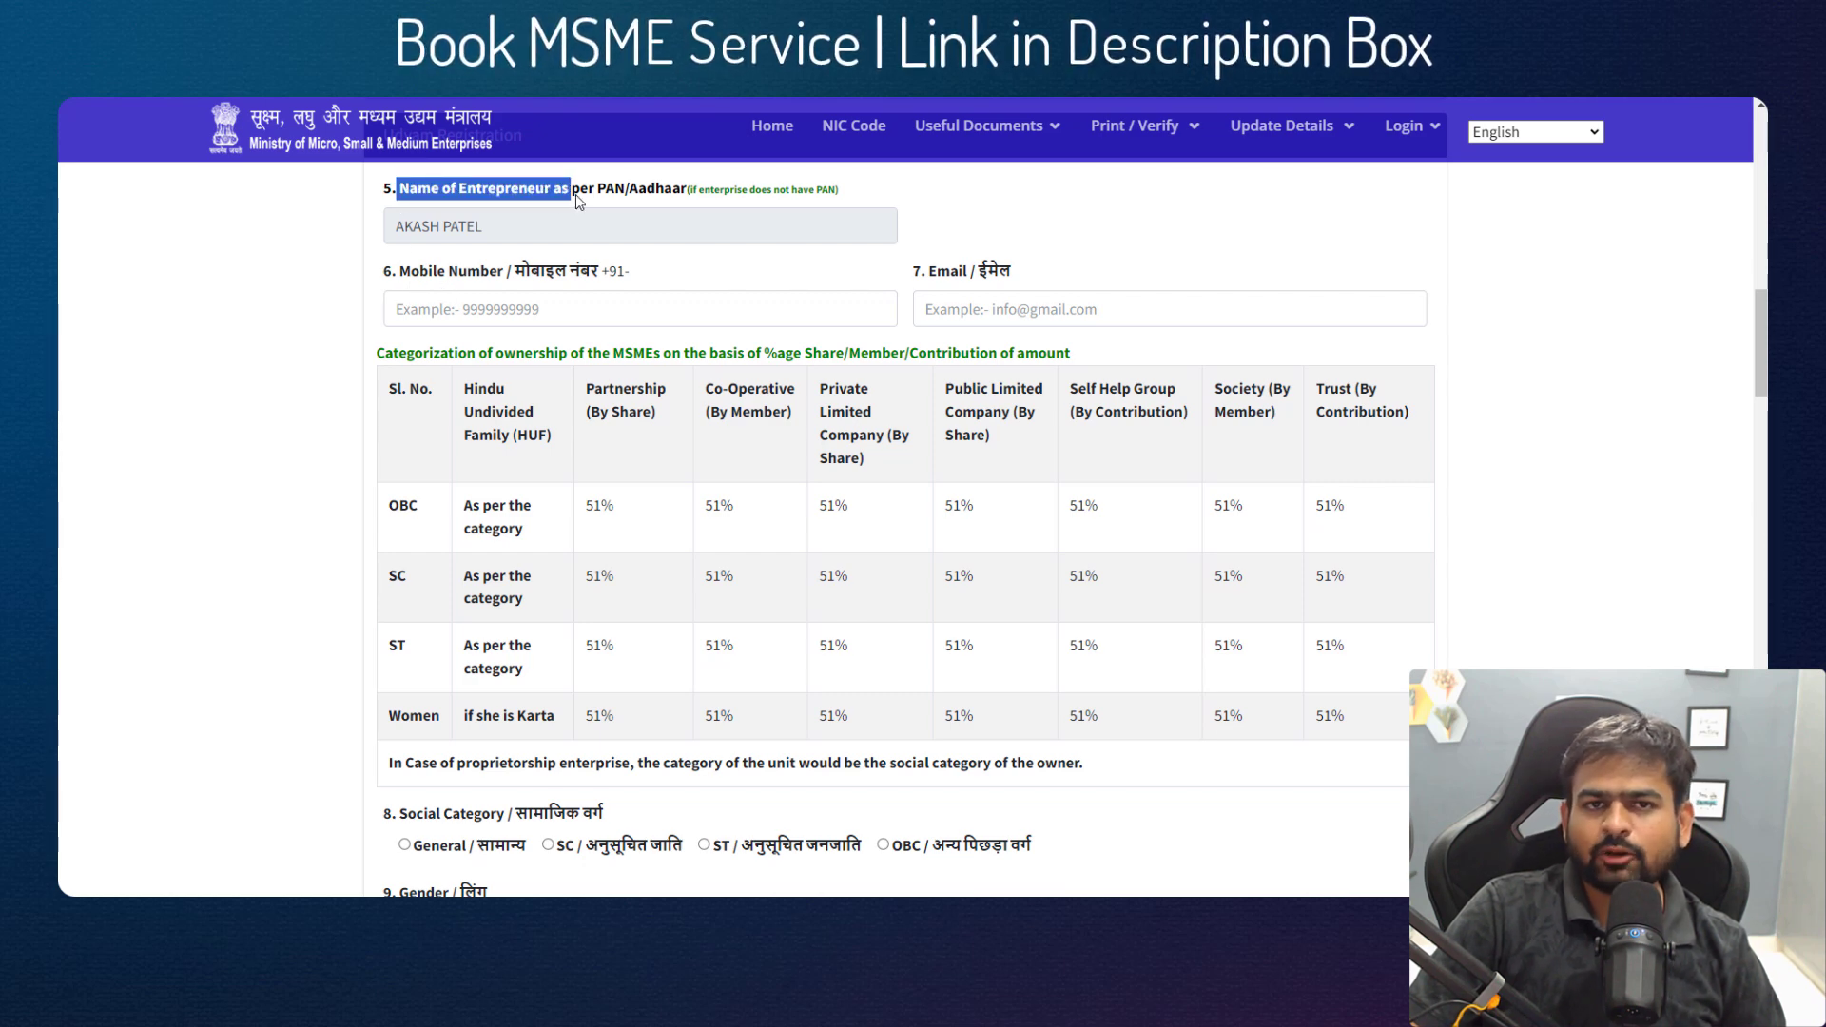
drag(413, 227, 531, 238)
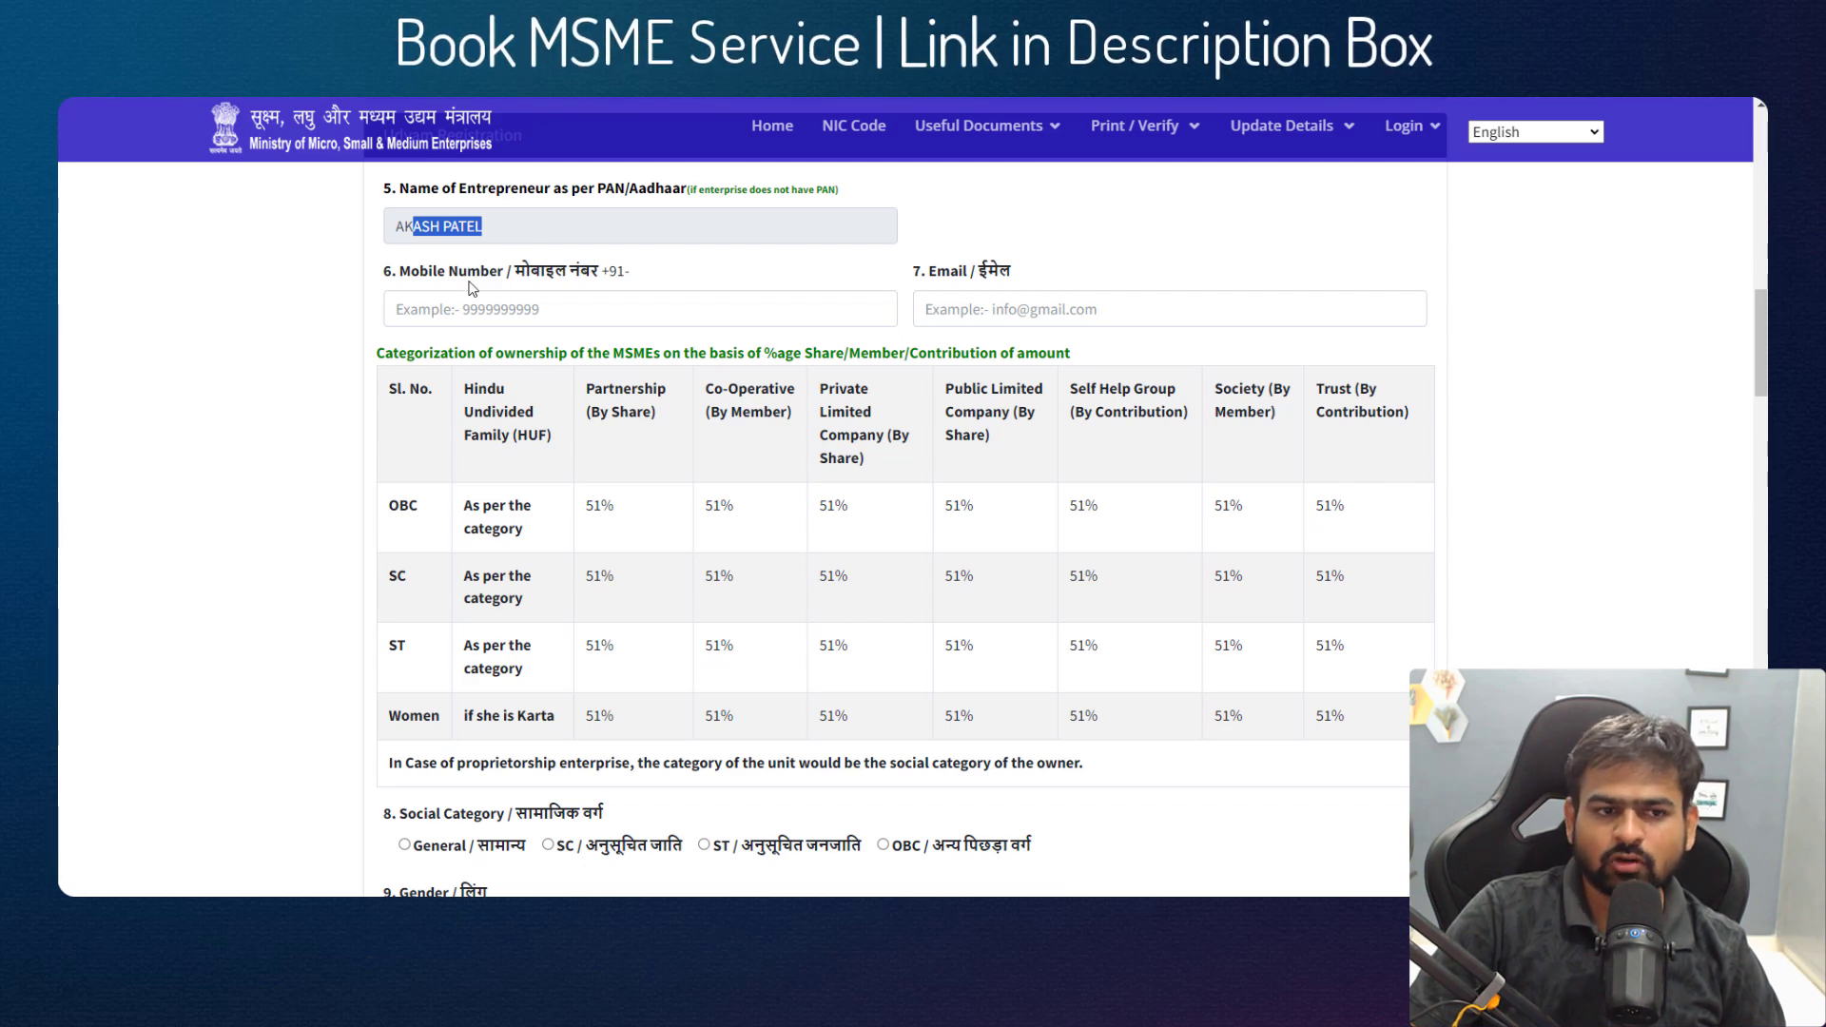
drag(420, 271, 609, 276)
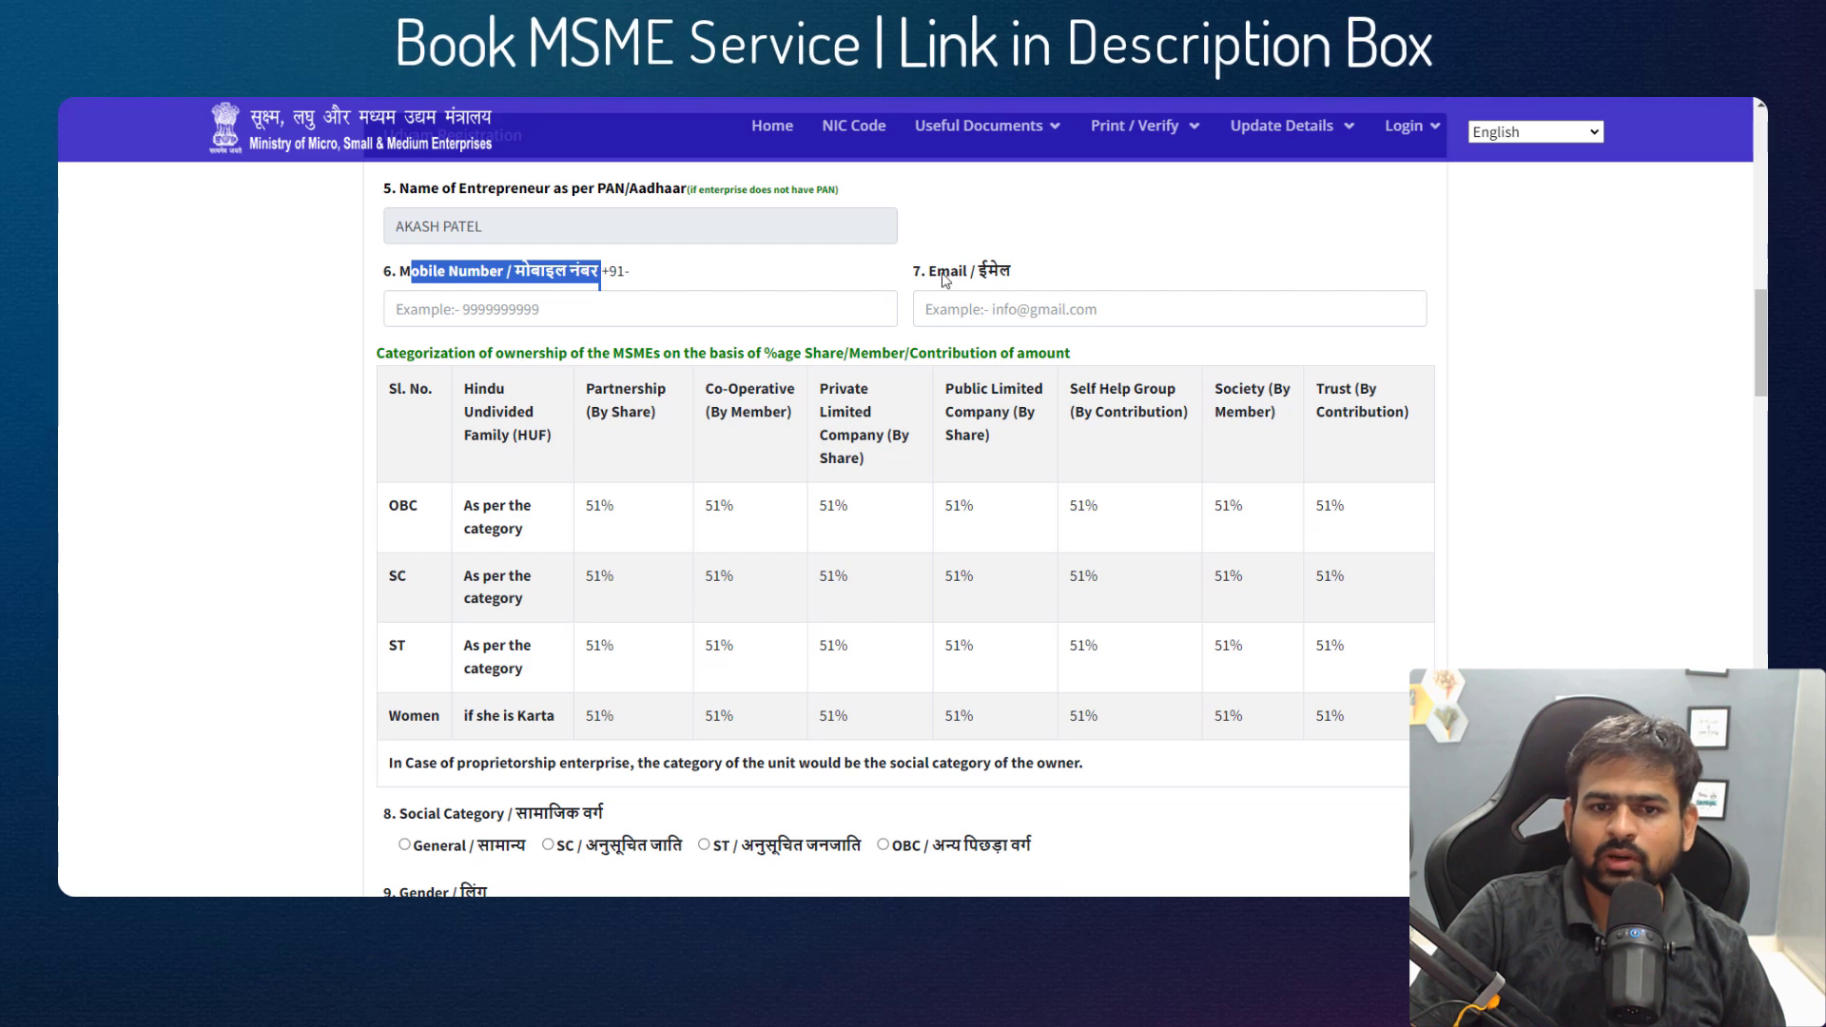
drag(937, 271, 1064, 284)
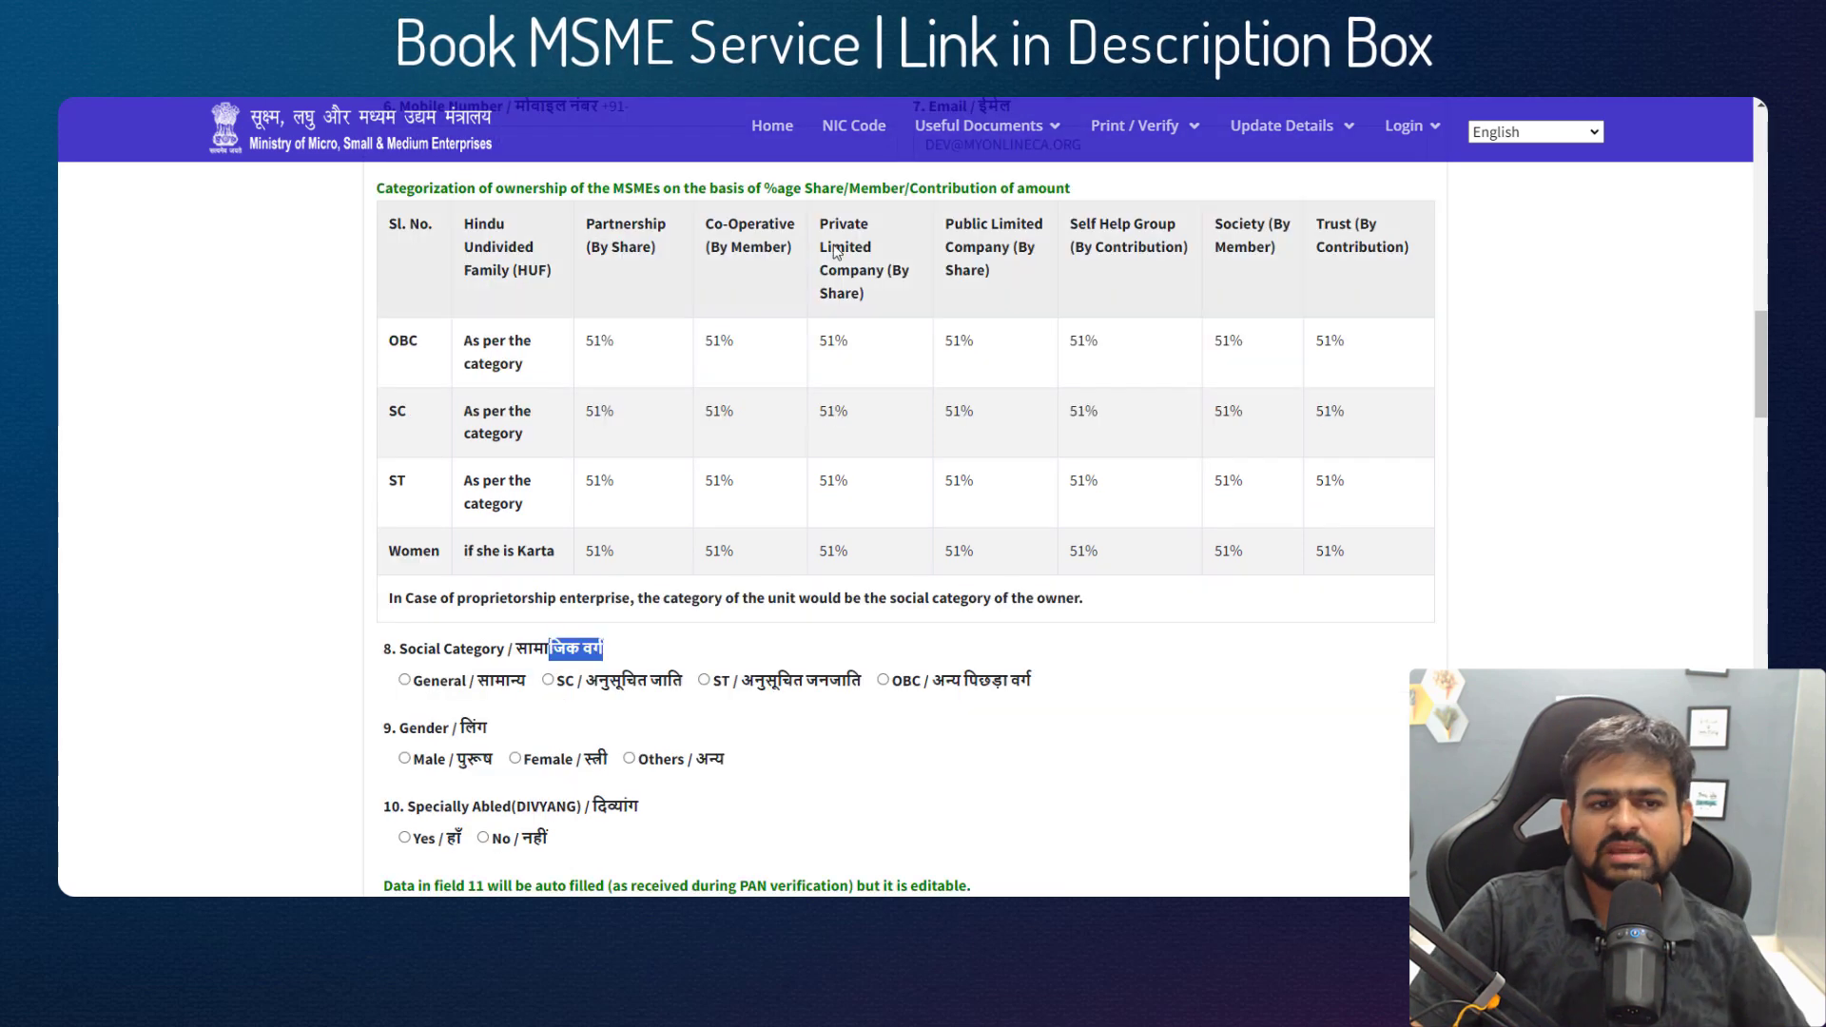
- Set the social category to General, the gender to Male and Specially Abled to No
drag(445, 194, 672, 206)
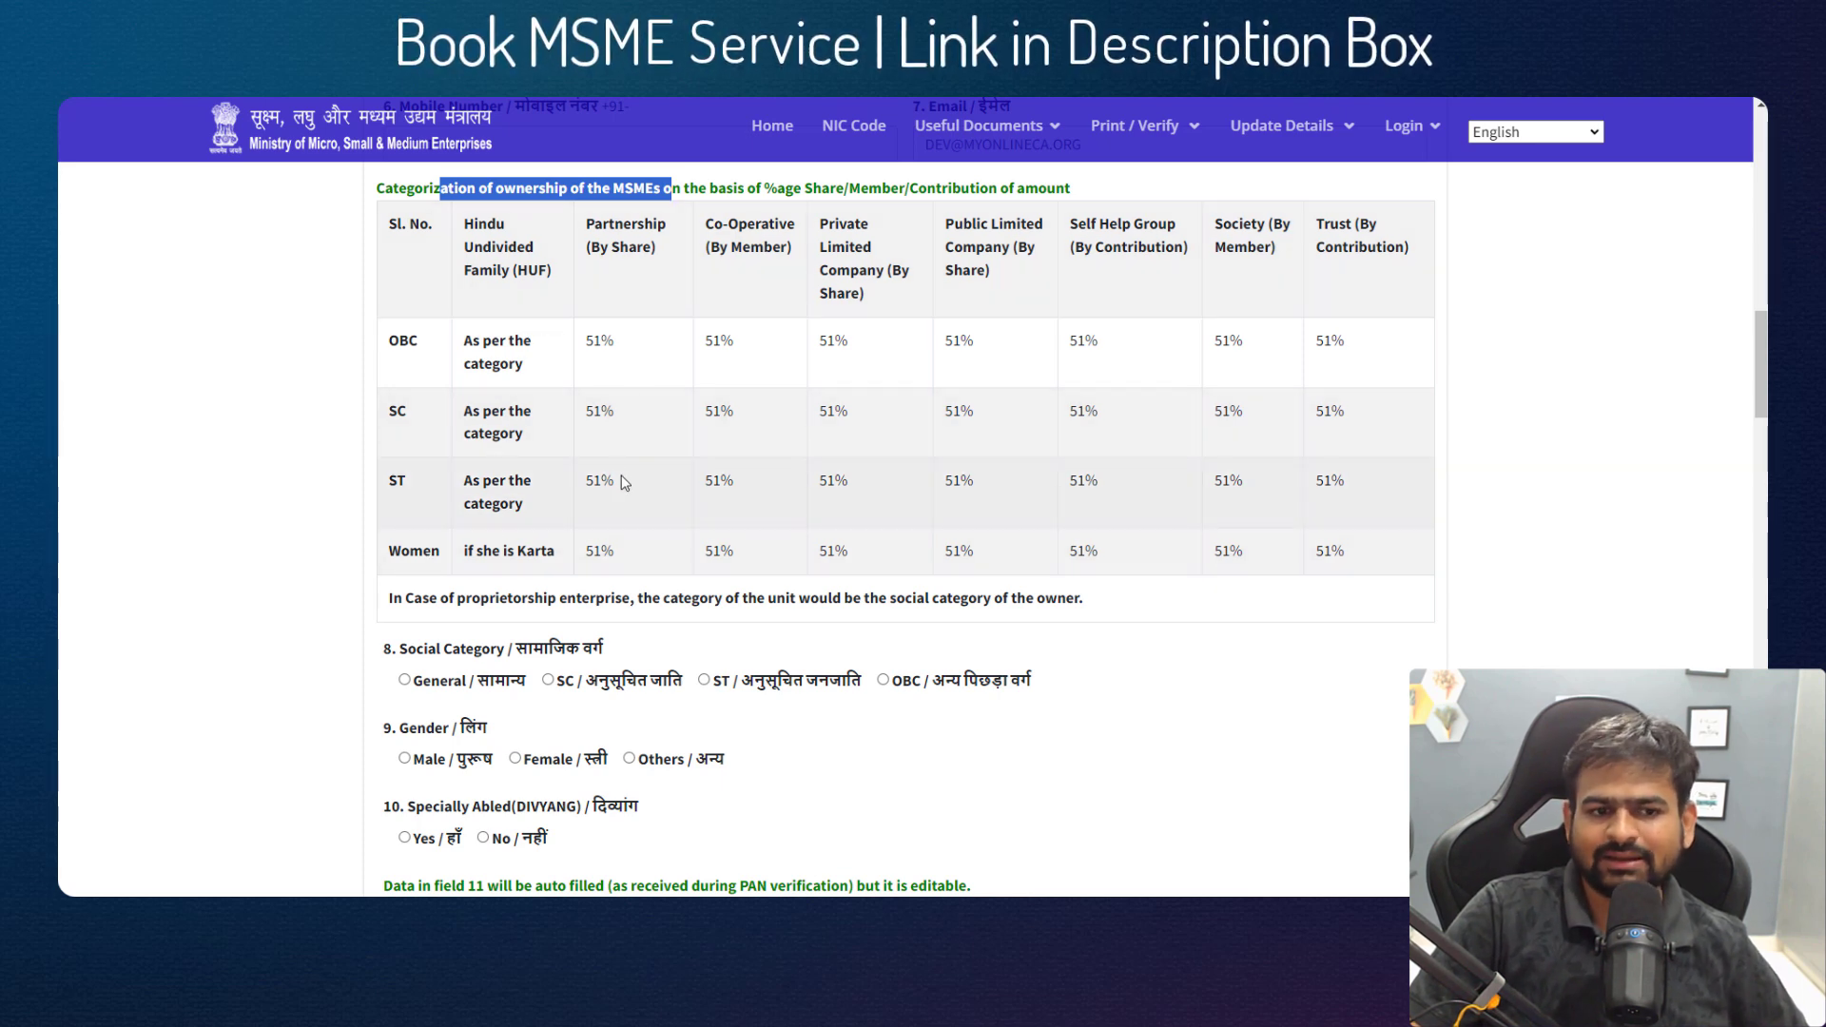
drag(410, 657, 549, 637)
click(520, 650)
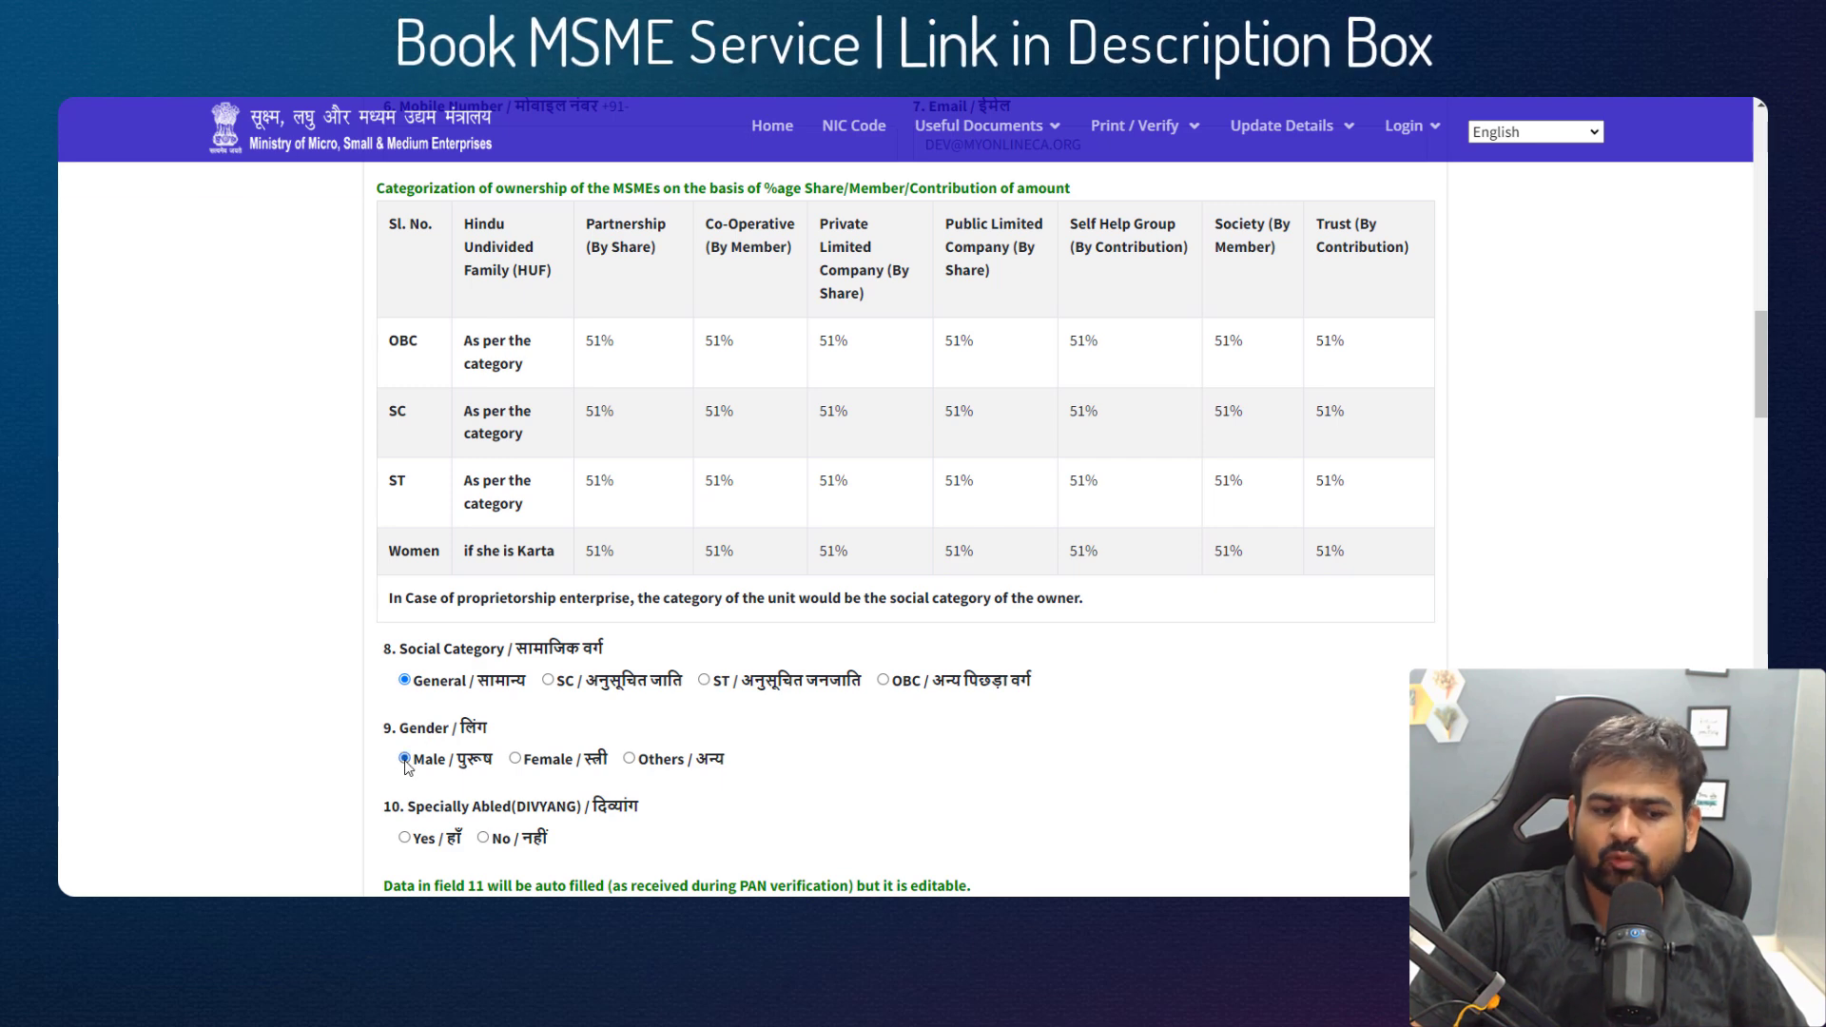
scroll(716, 773, down, 6)
drag(433, 228, 594, 238)
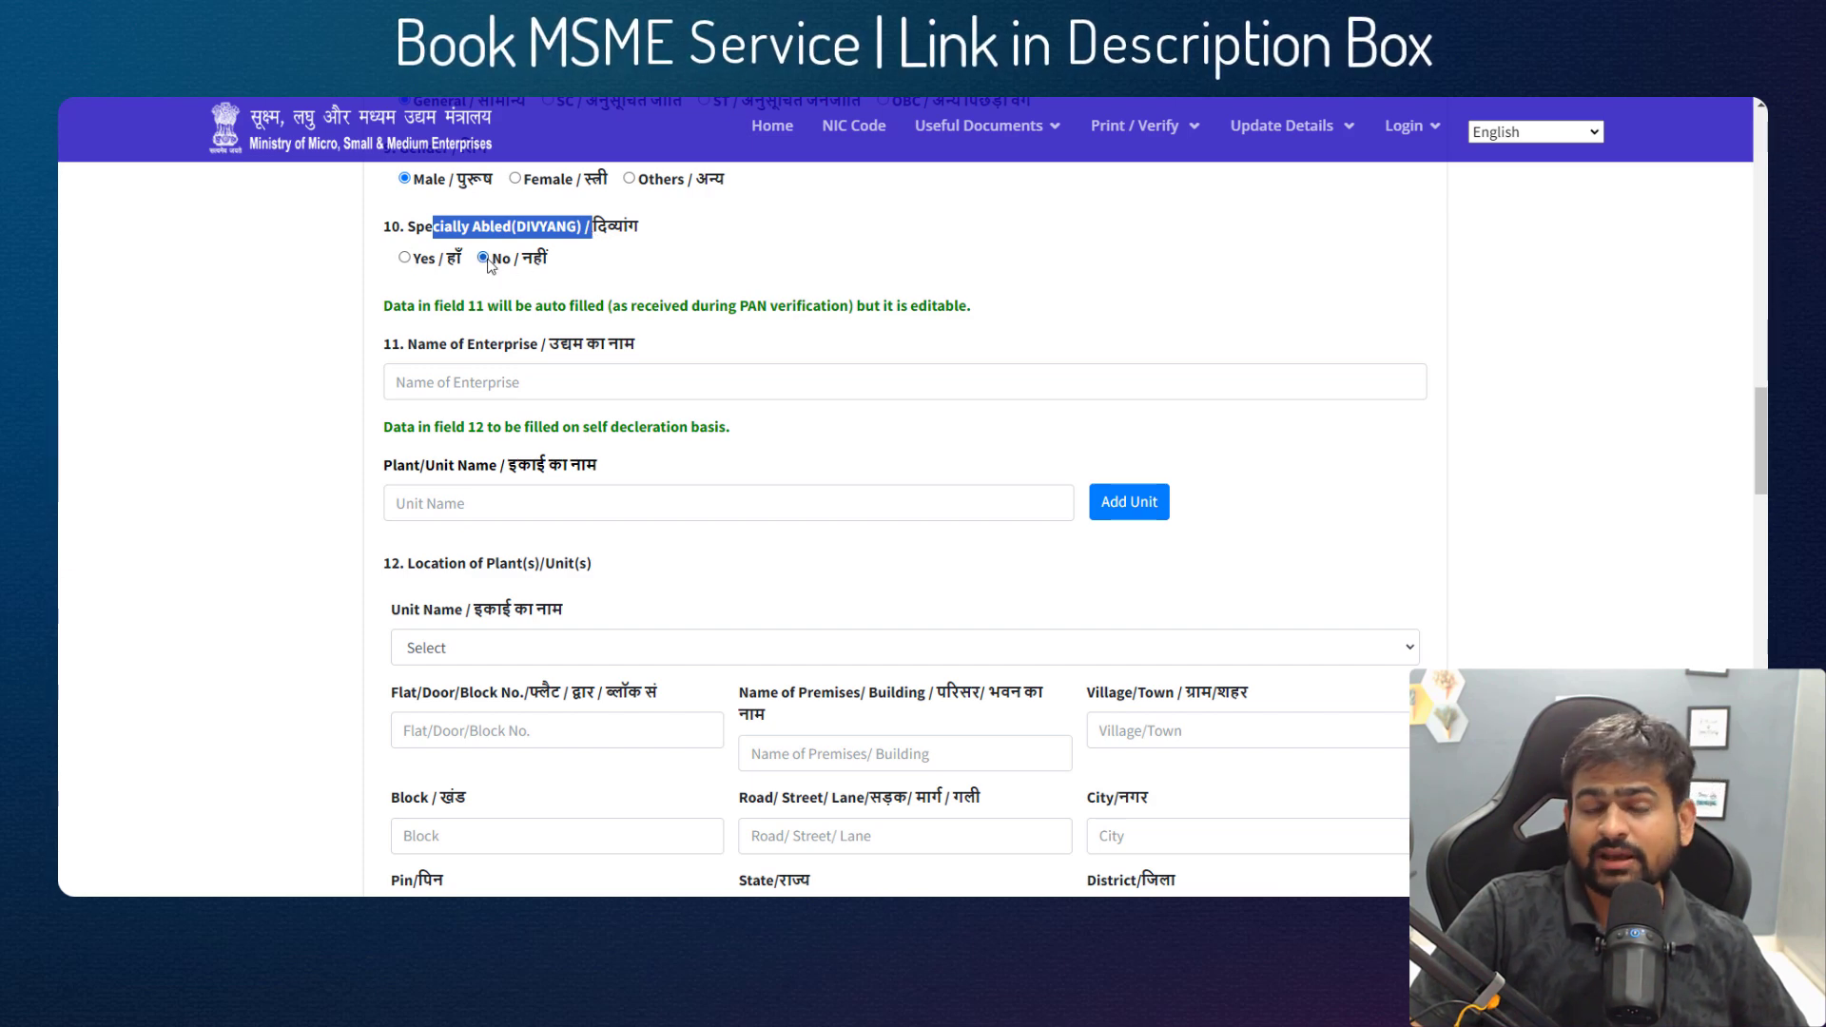
- Enter PATEL ENTERPRISE as both the enterprise name and the plant/unit name, and add the unit
drag(412, 349, 659, 349)
click(546, 387)
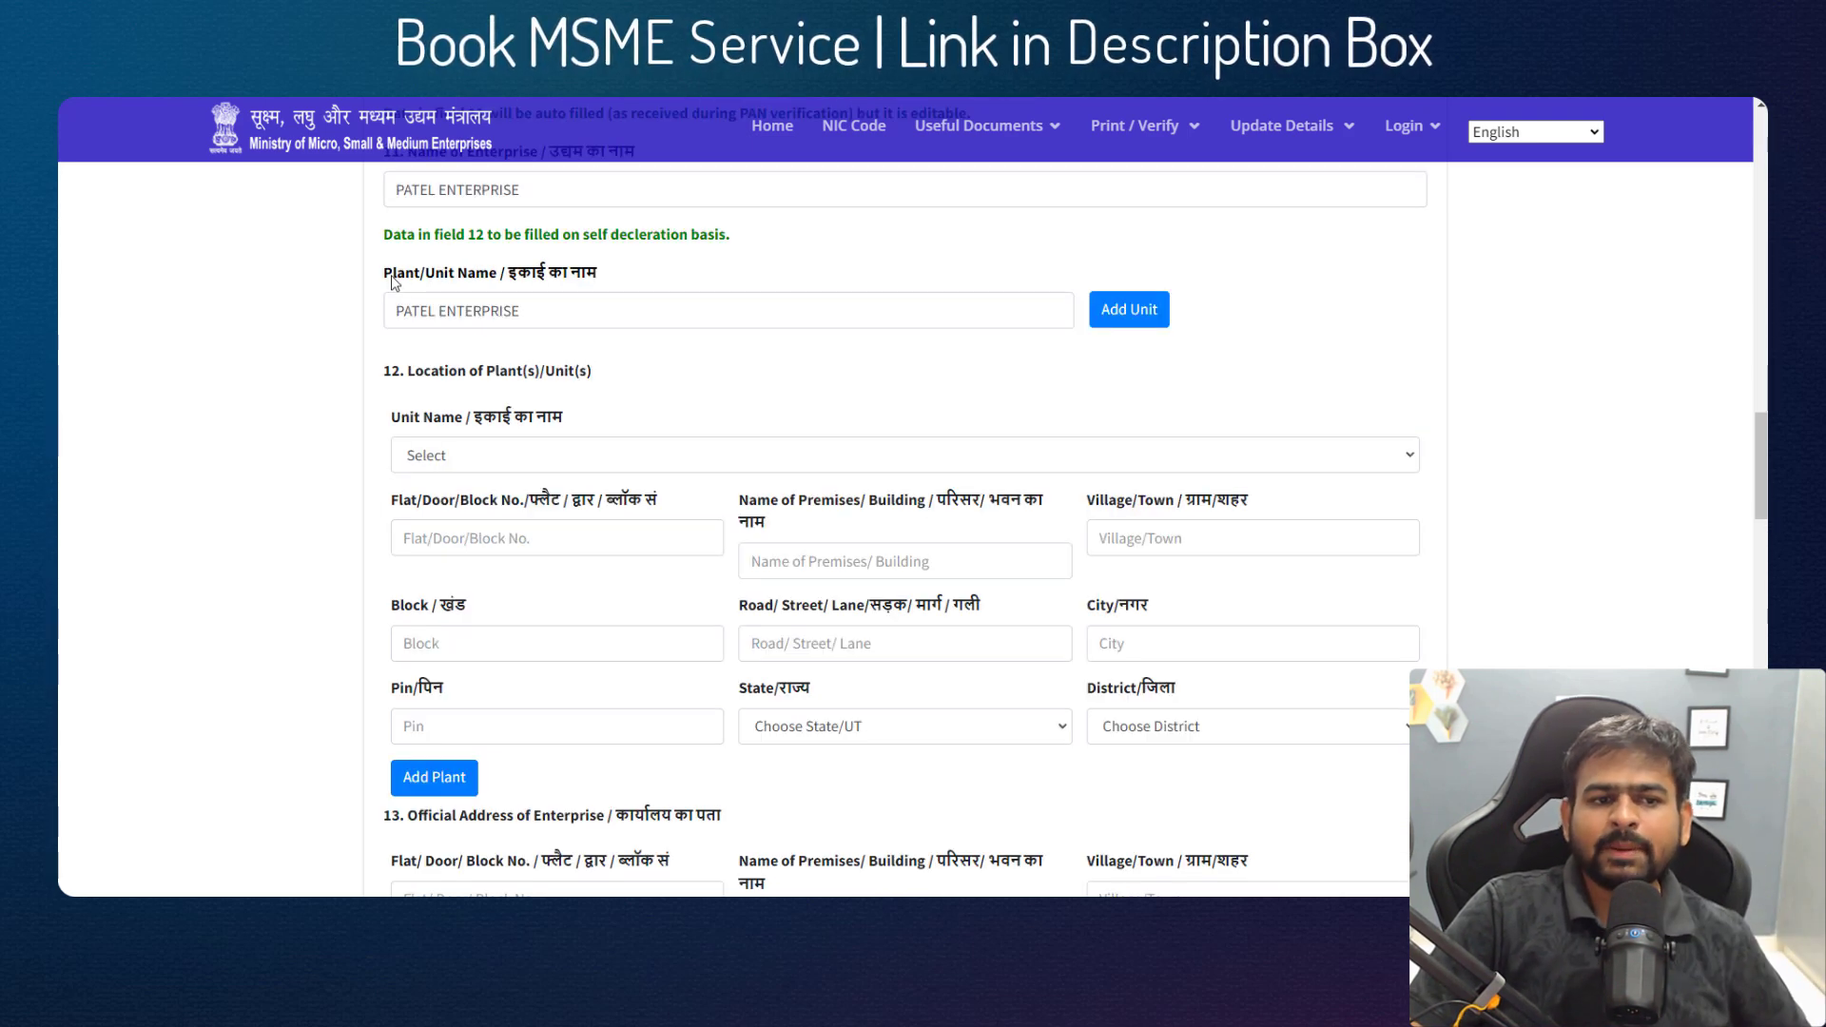
drag(391, 277, 539, 276)
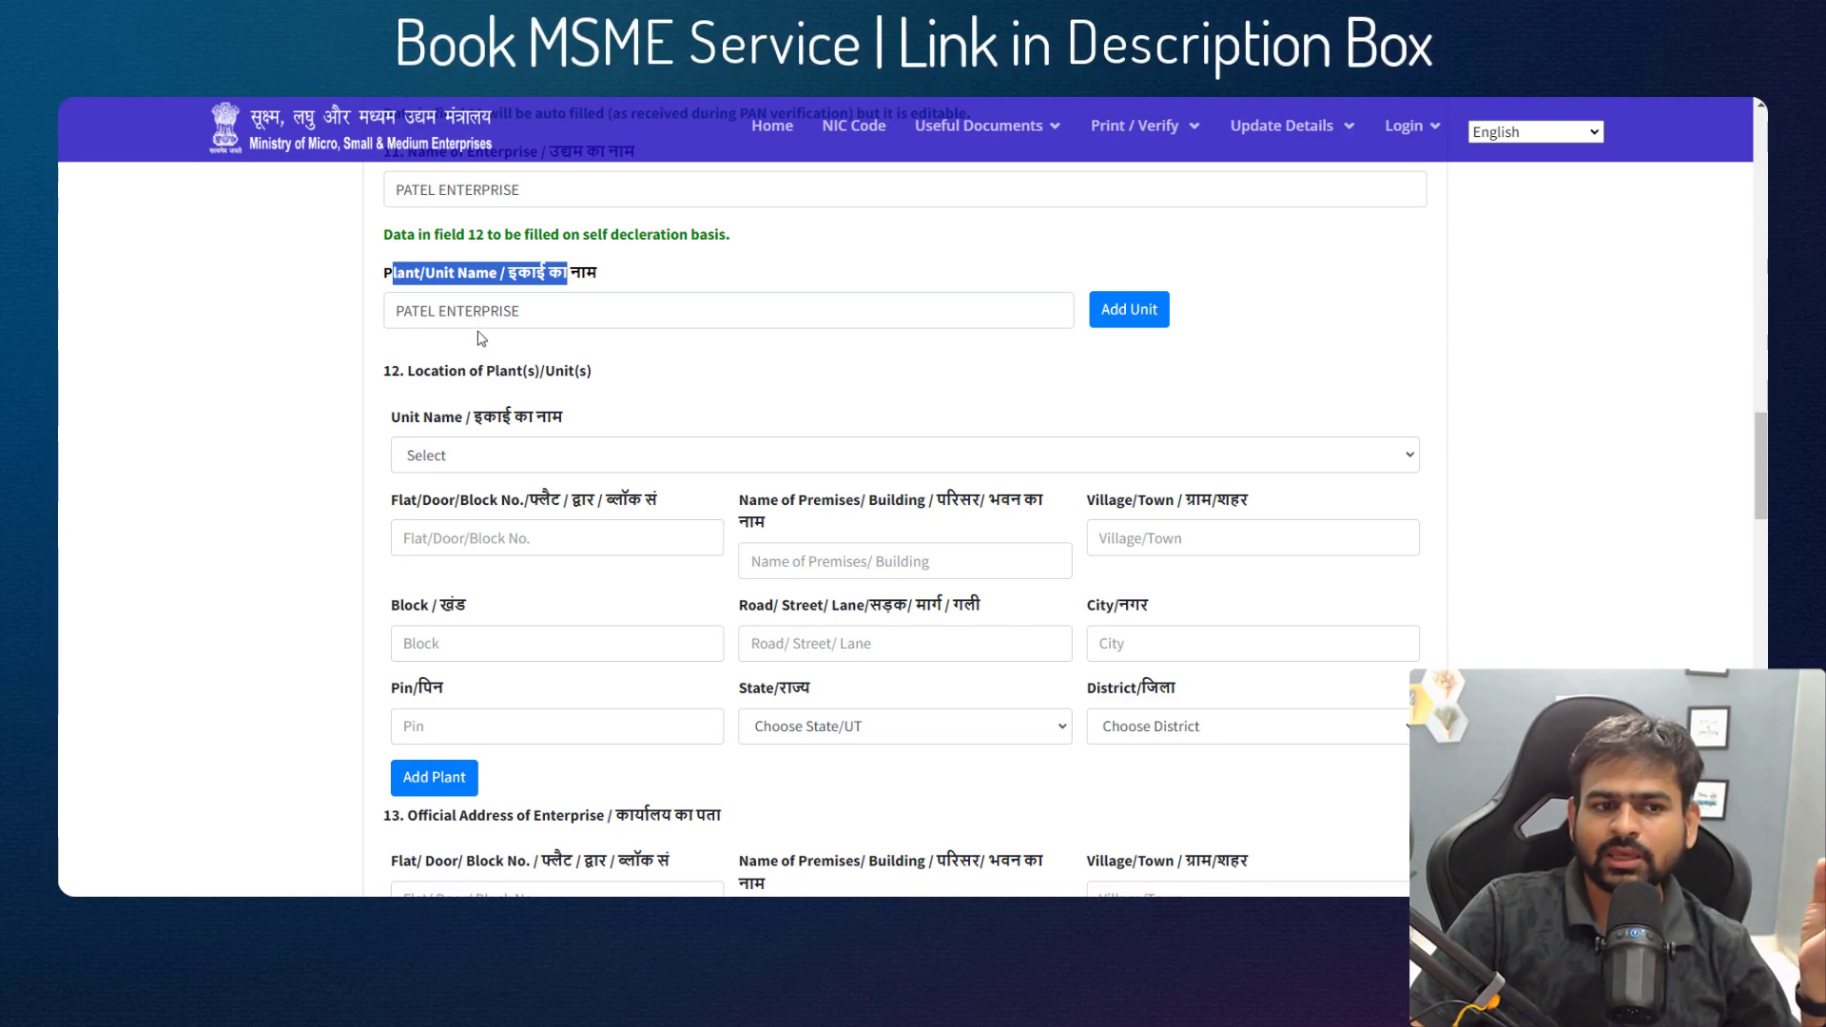
click(651, 311)
click(1130, 314)
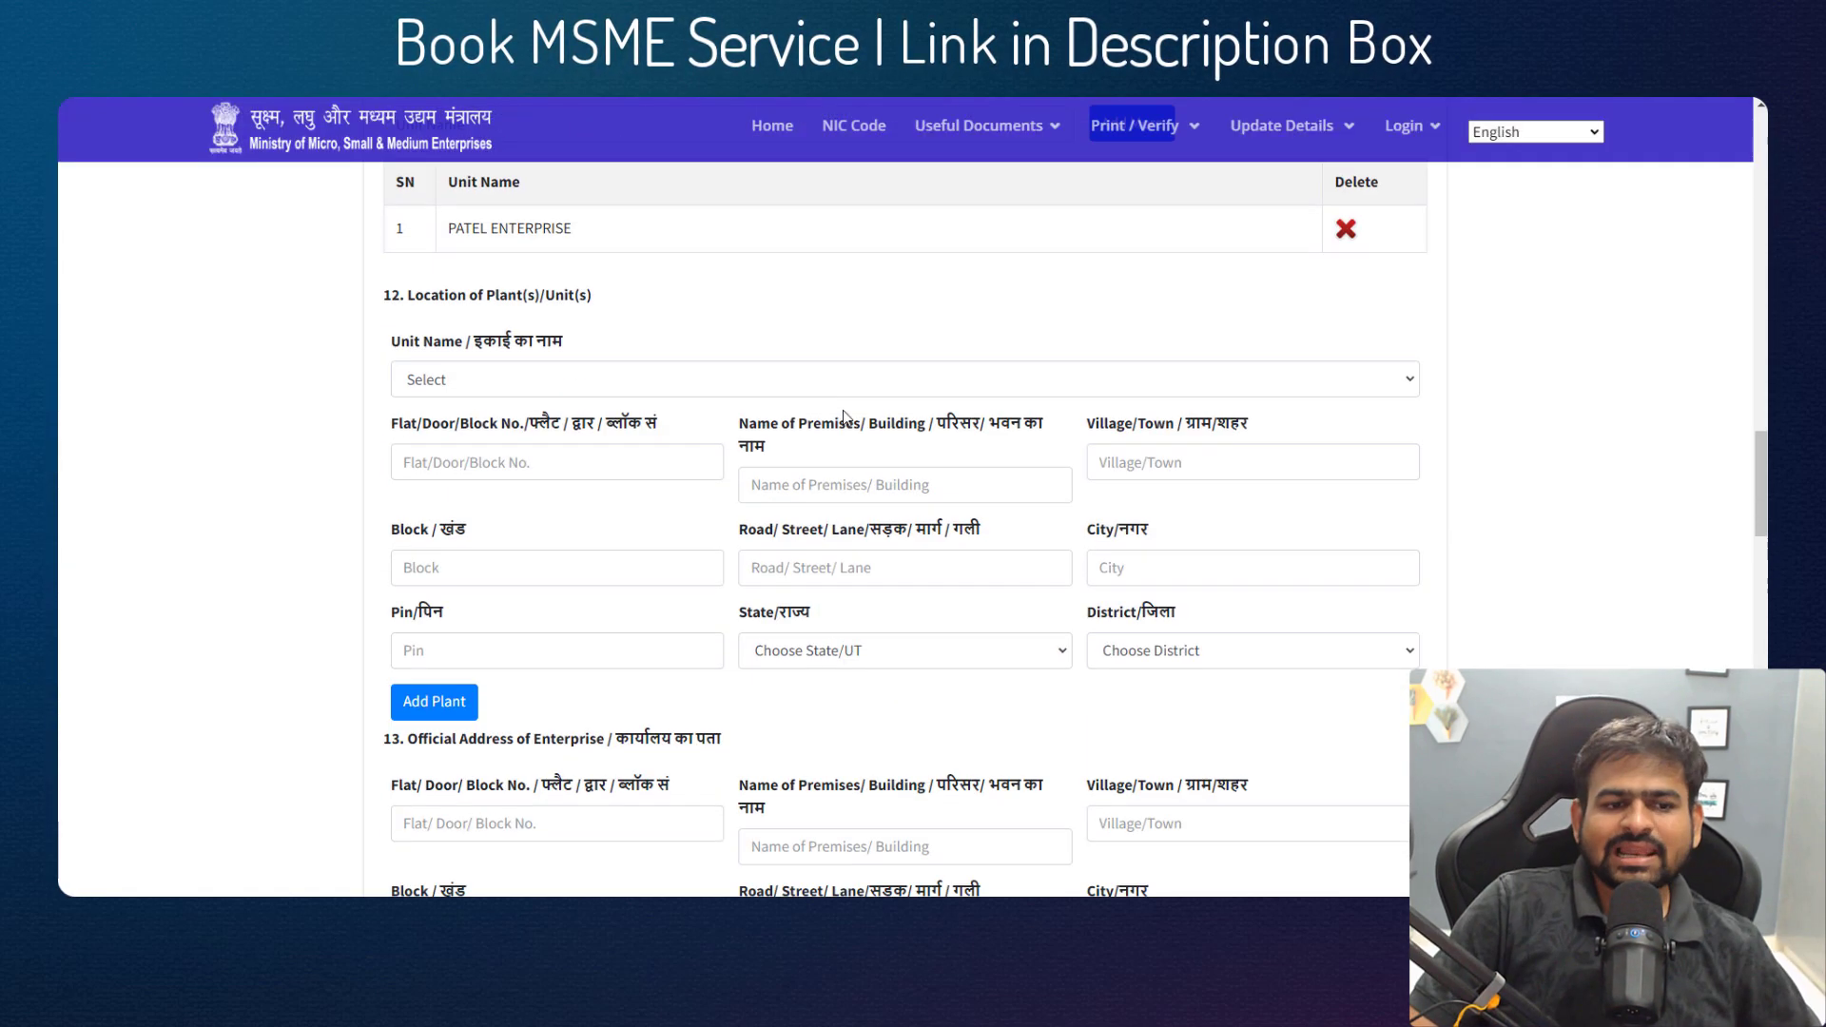
- Select PATEL ENTERPRISE as the unit name for the plant location
drag(463, 223, 619, 240)
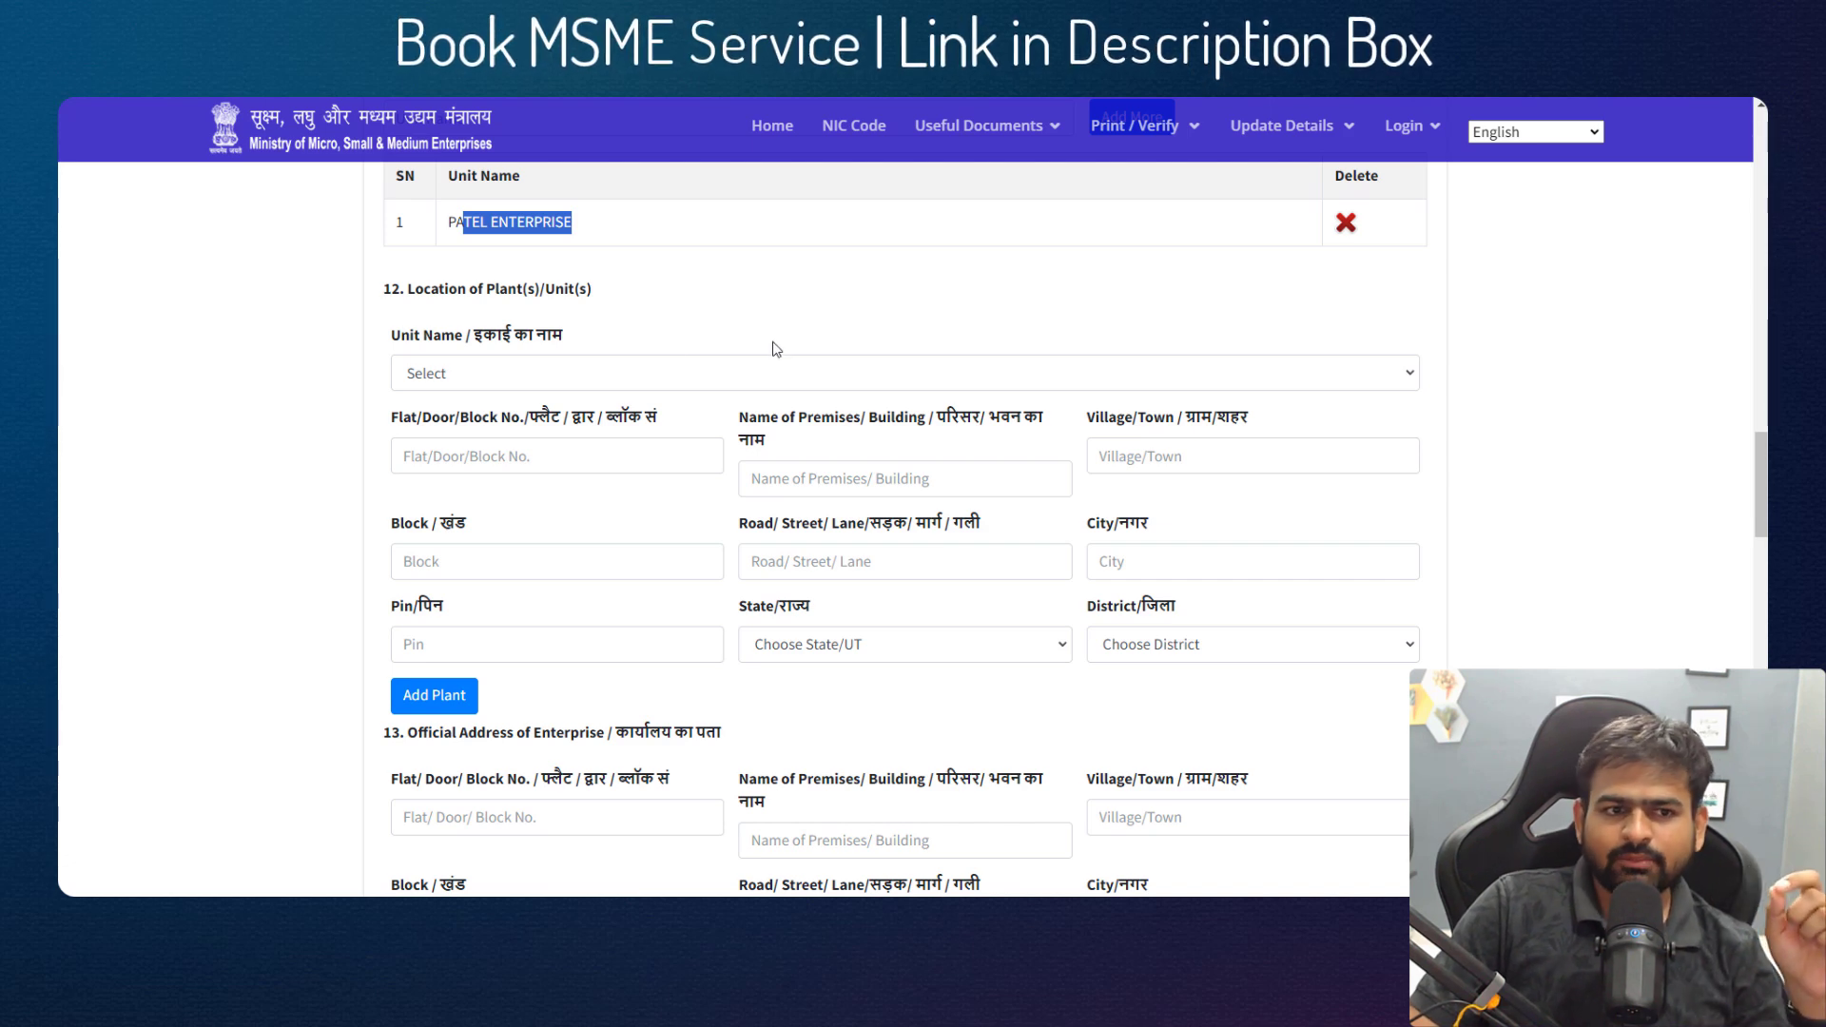
click(571, 374)
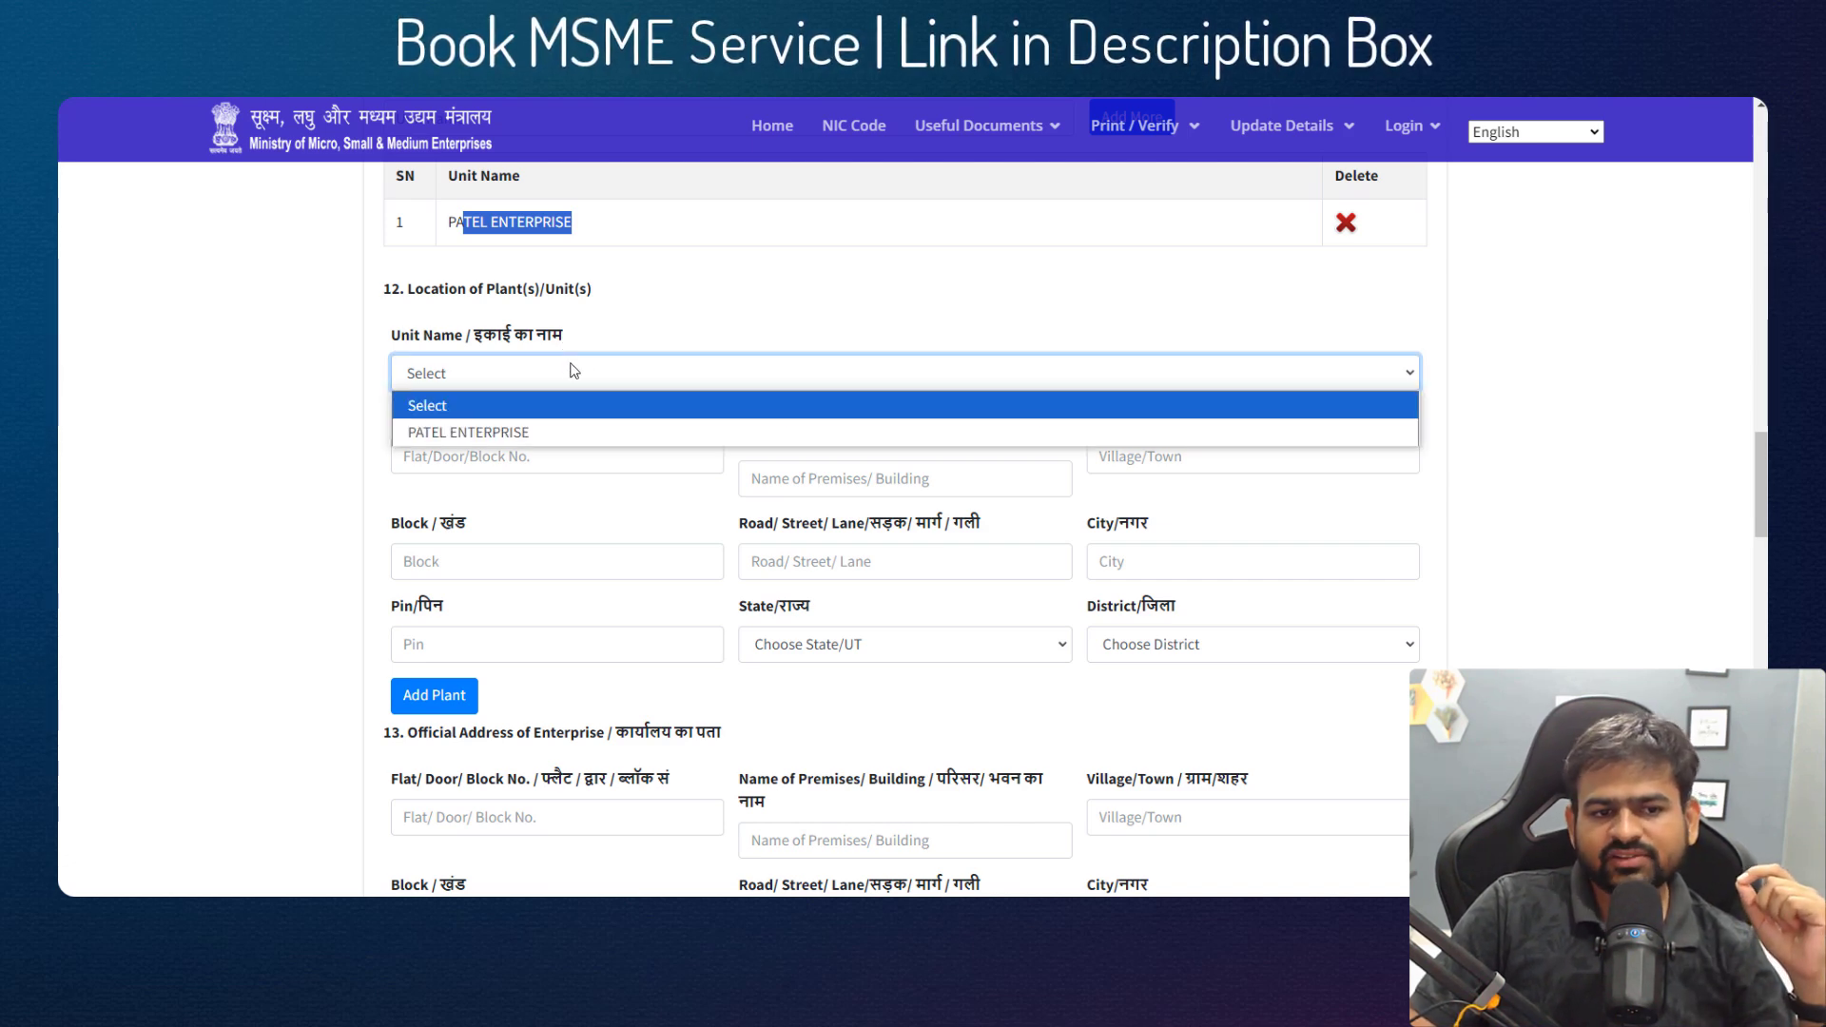
click(539, 433)
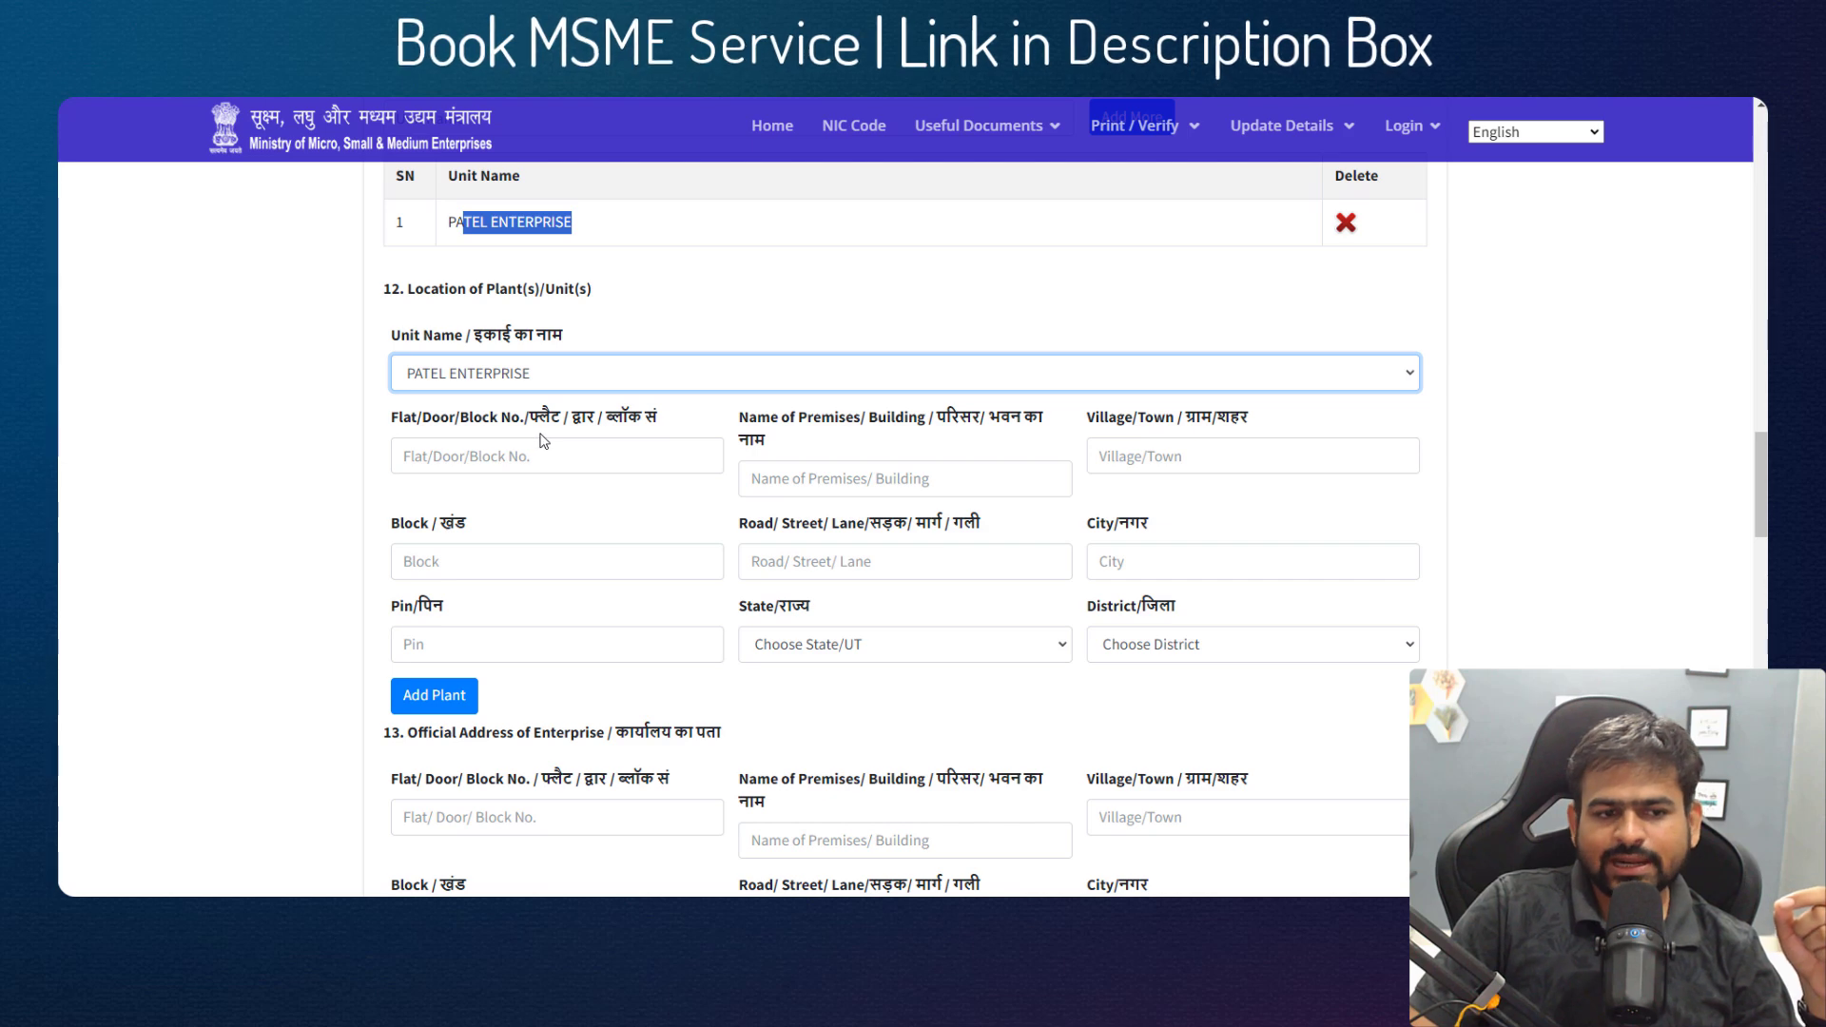
- Fill in the plant's flat, premises, village, block, road, city and postal code fields with the unit's address
scroll(533, 400, down, 2)
click(512, 275)
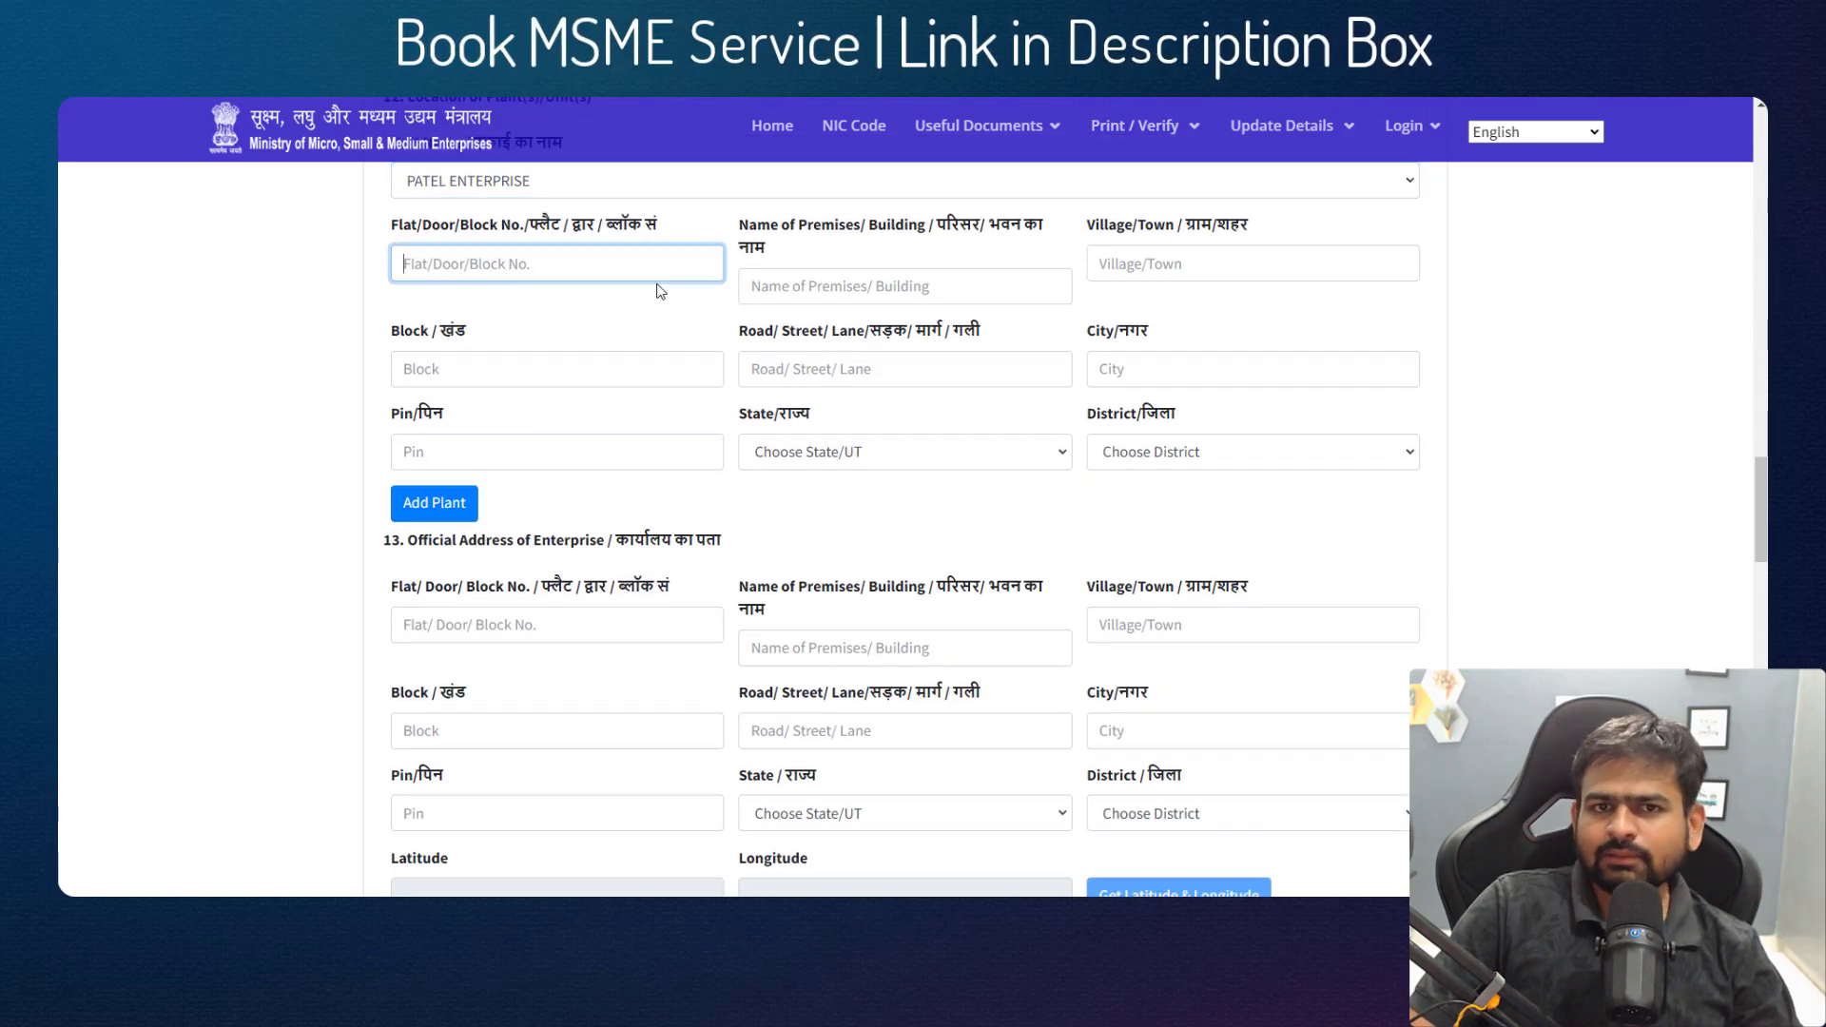
click(859, 275)
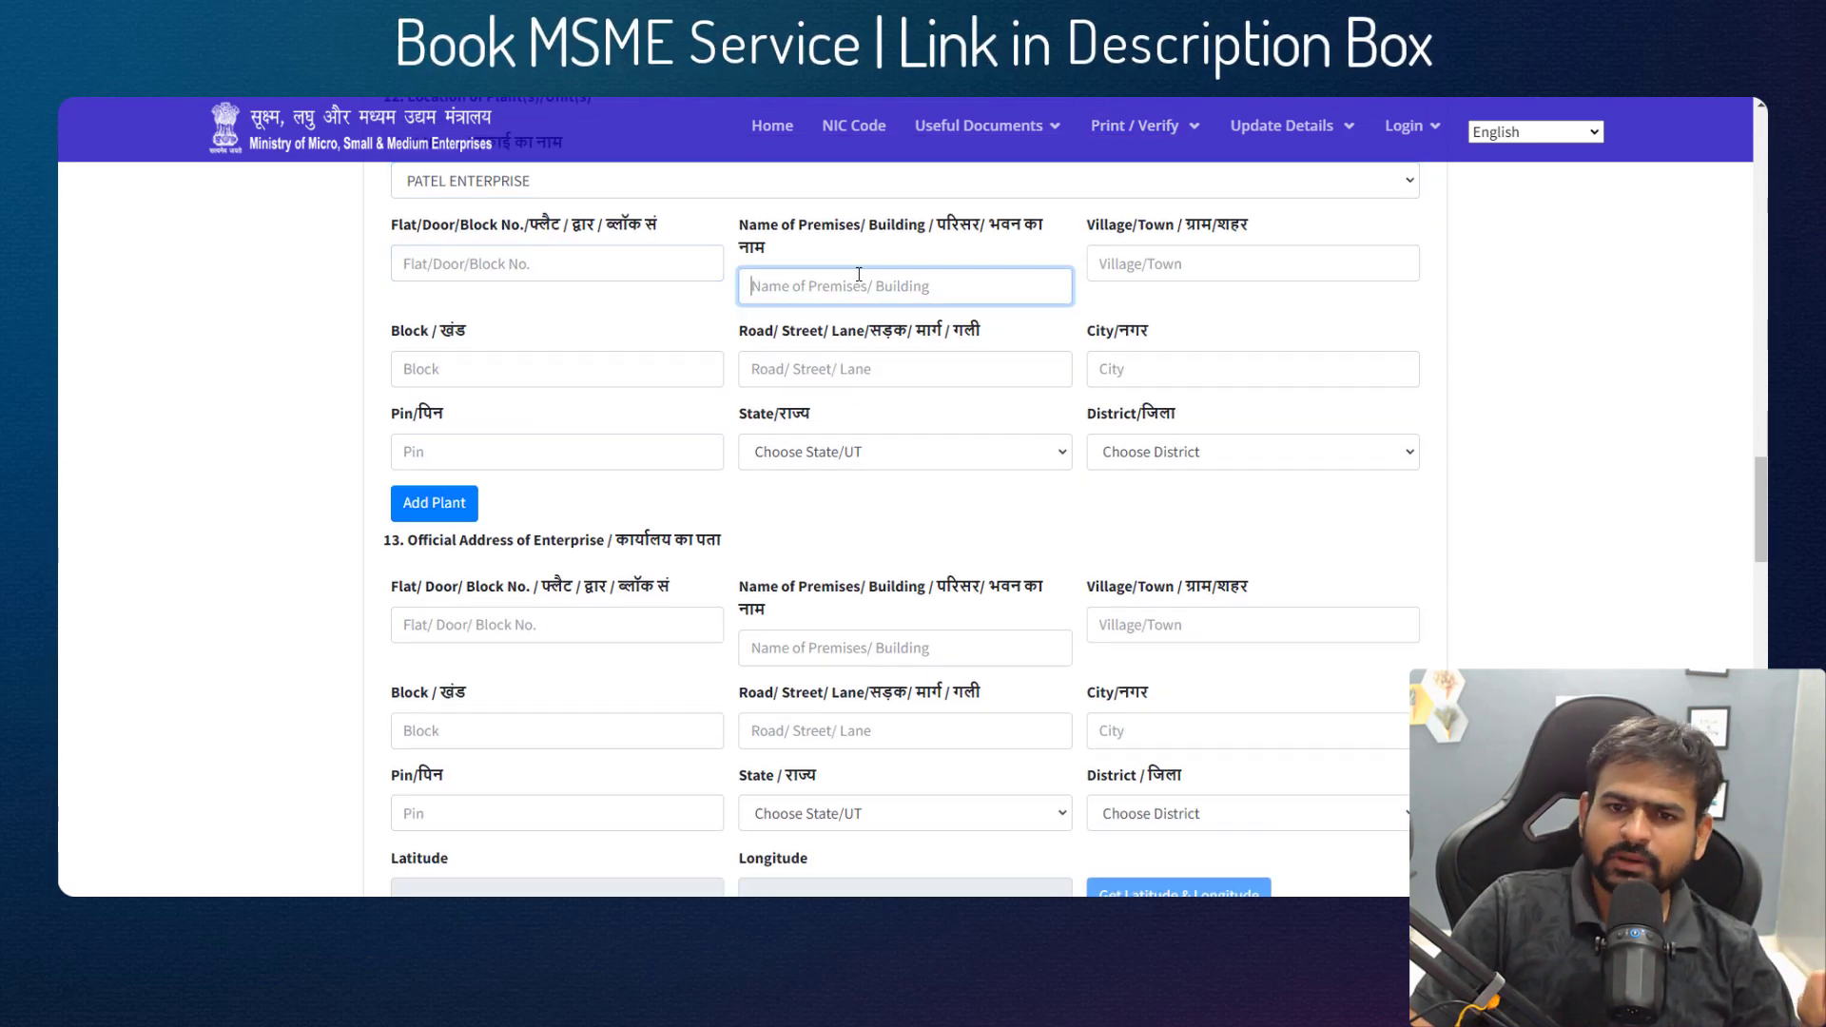
click(1173, 275)
click(681, 381)
click(796, 379)
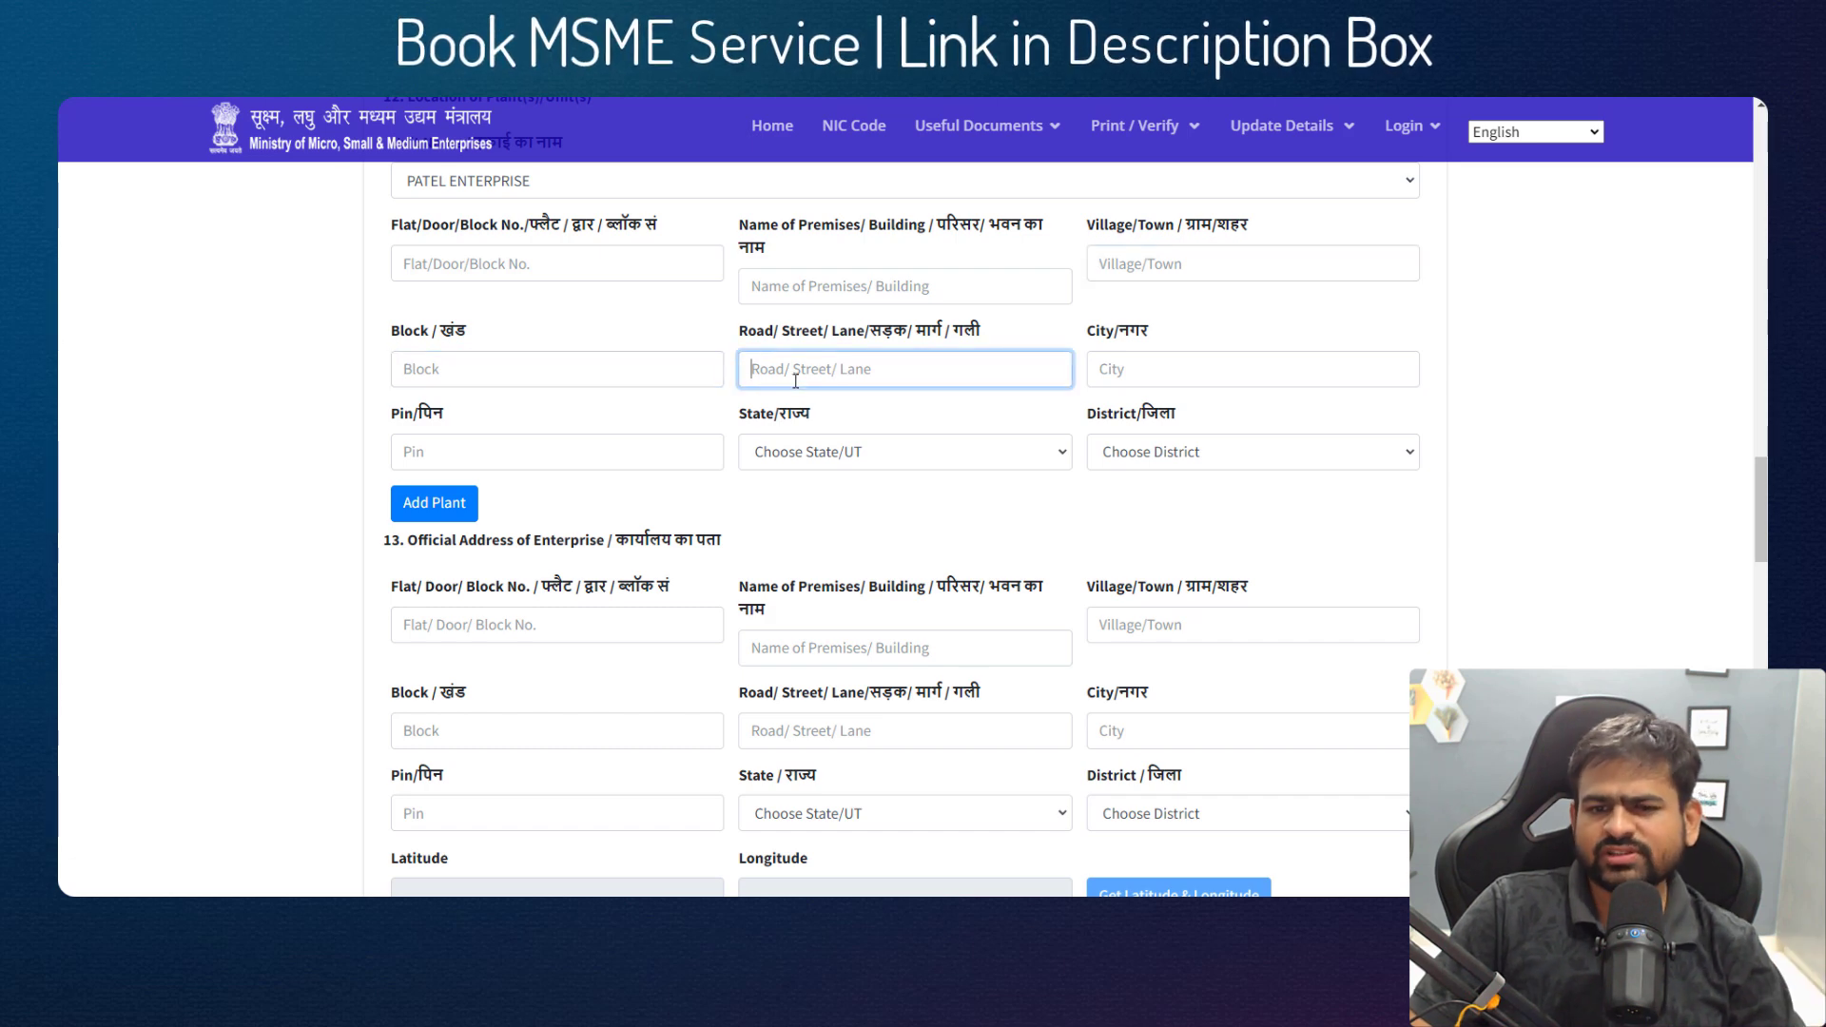
click(1116, 377)
click(685, 485)
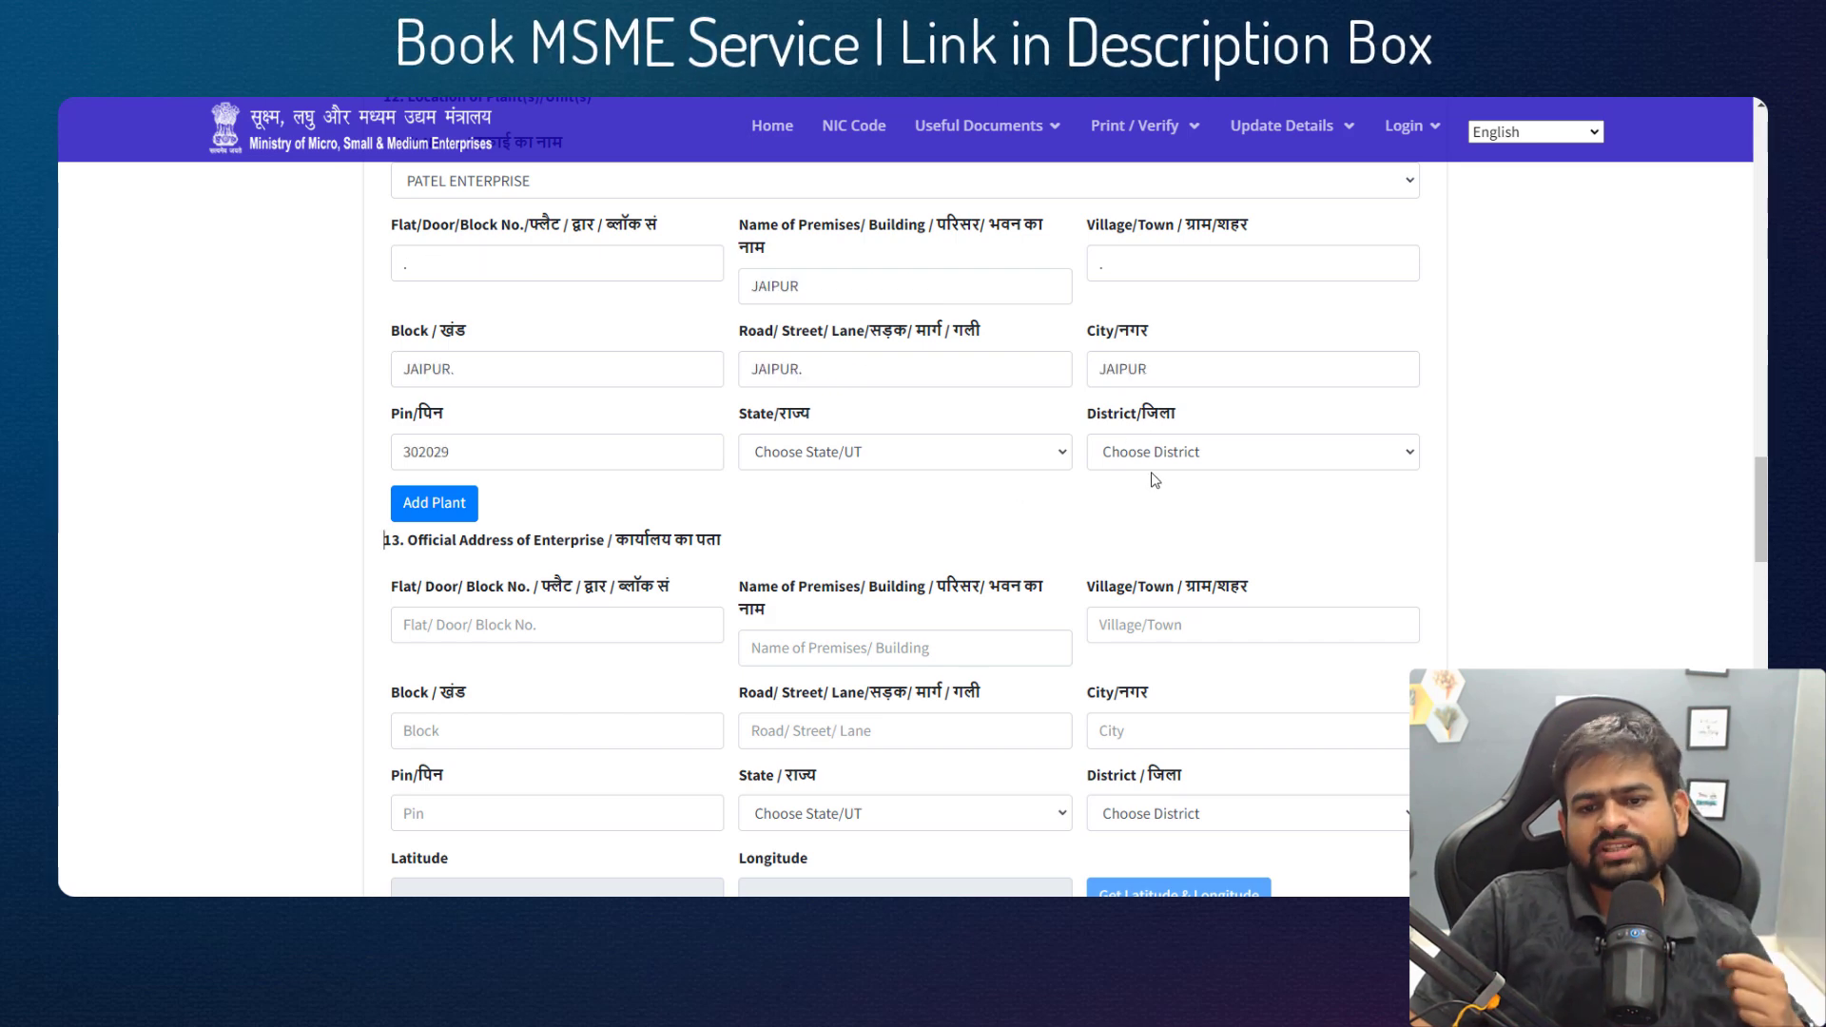
- Choose Rajasthan as the plant's state and Jaipur as its district, and add the plant location
click(997, 451)
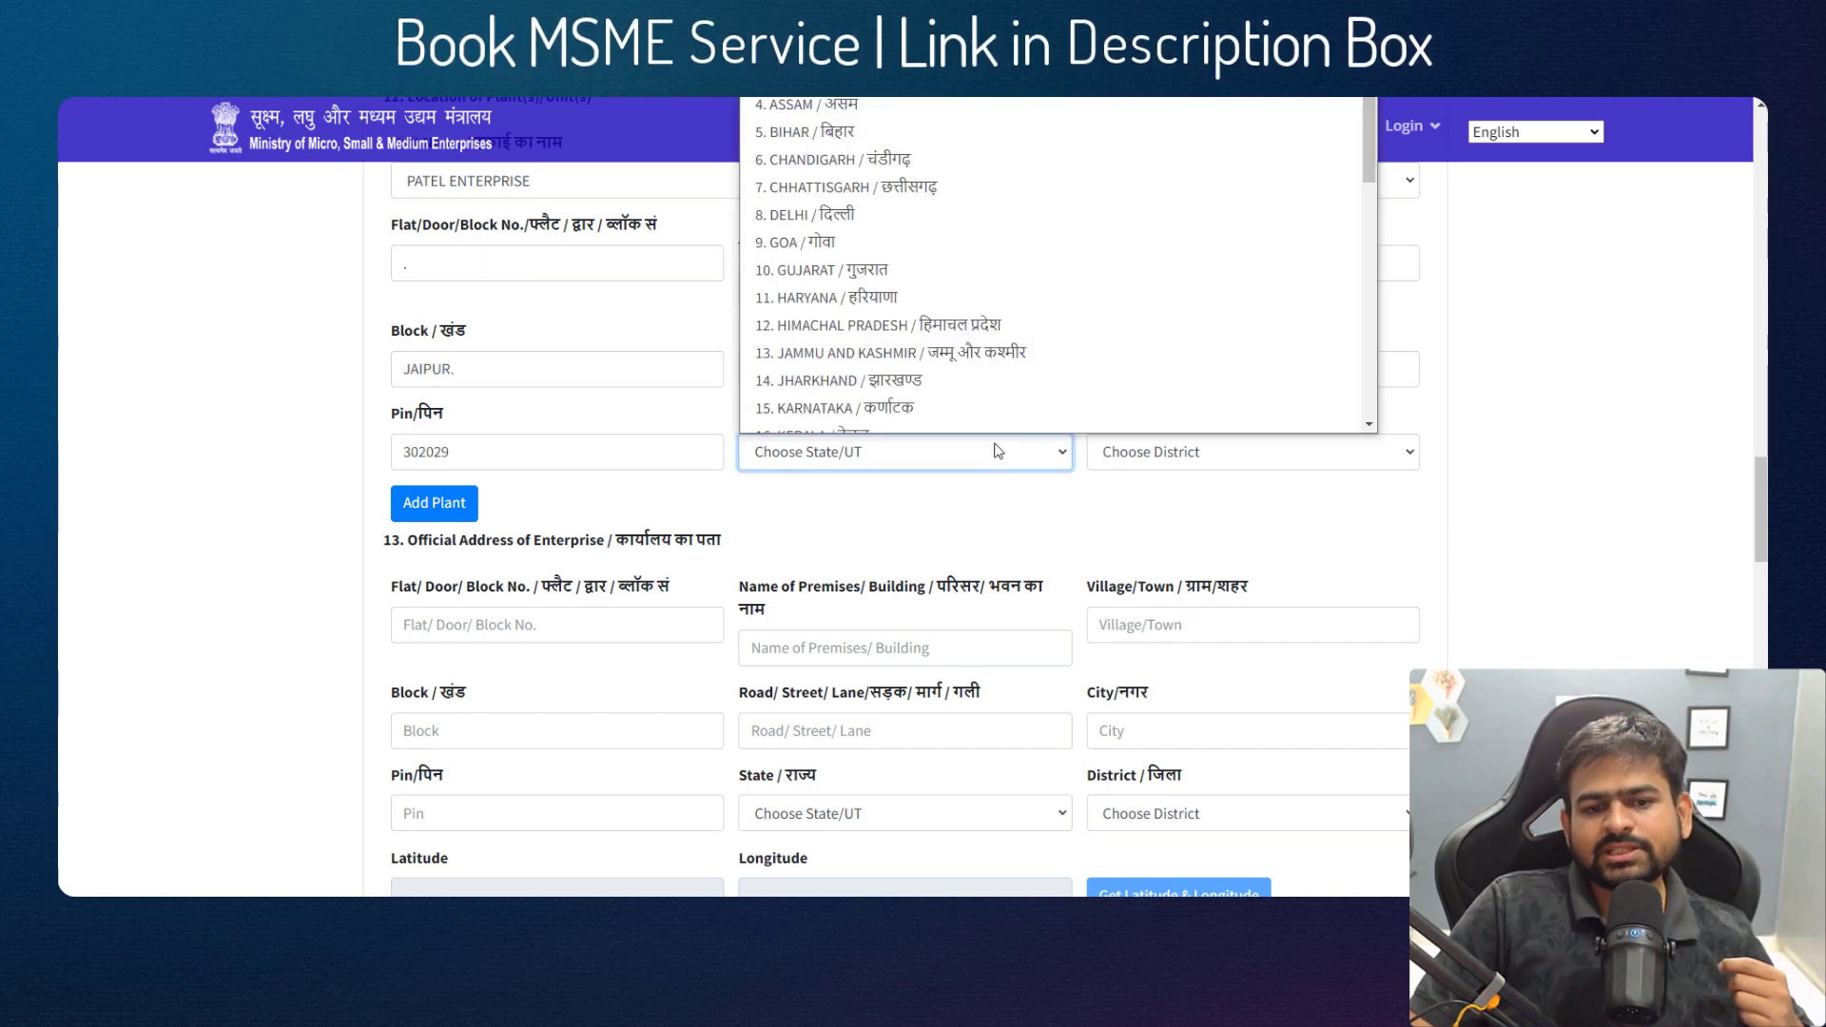
scroll(979, 304, down, 7)
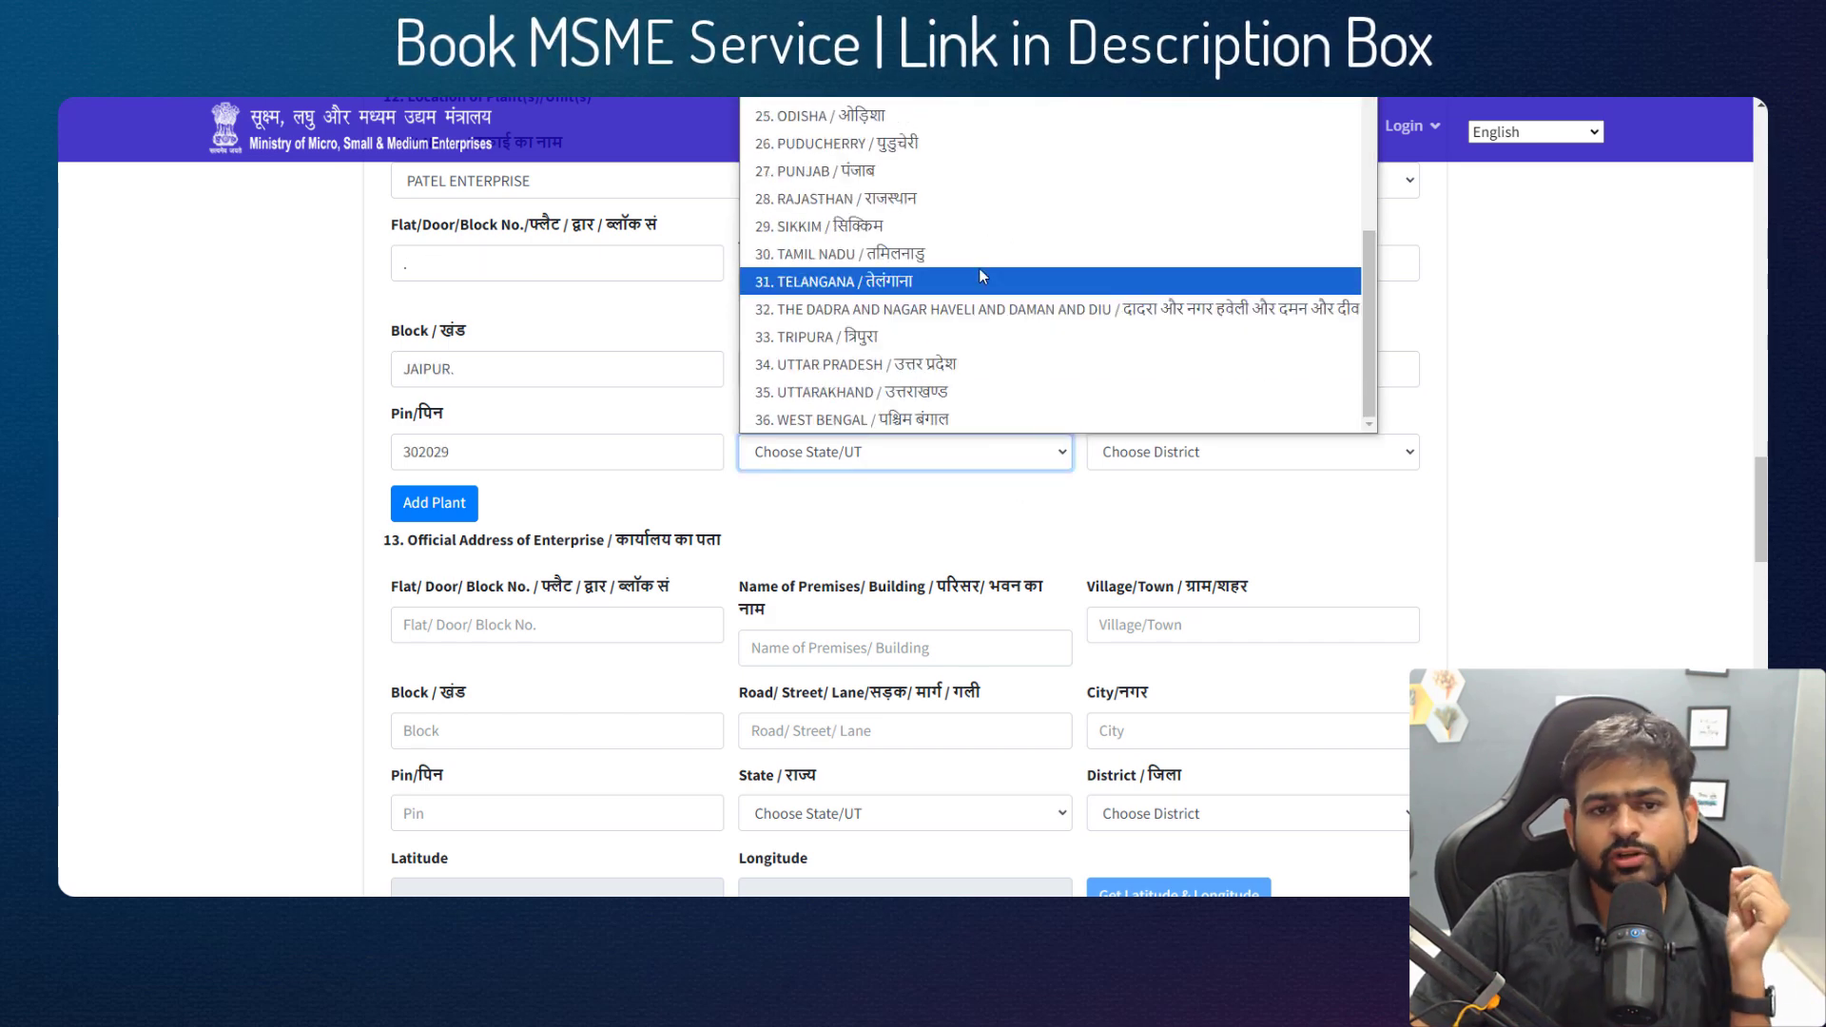
click(1005, 199)
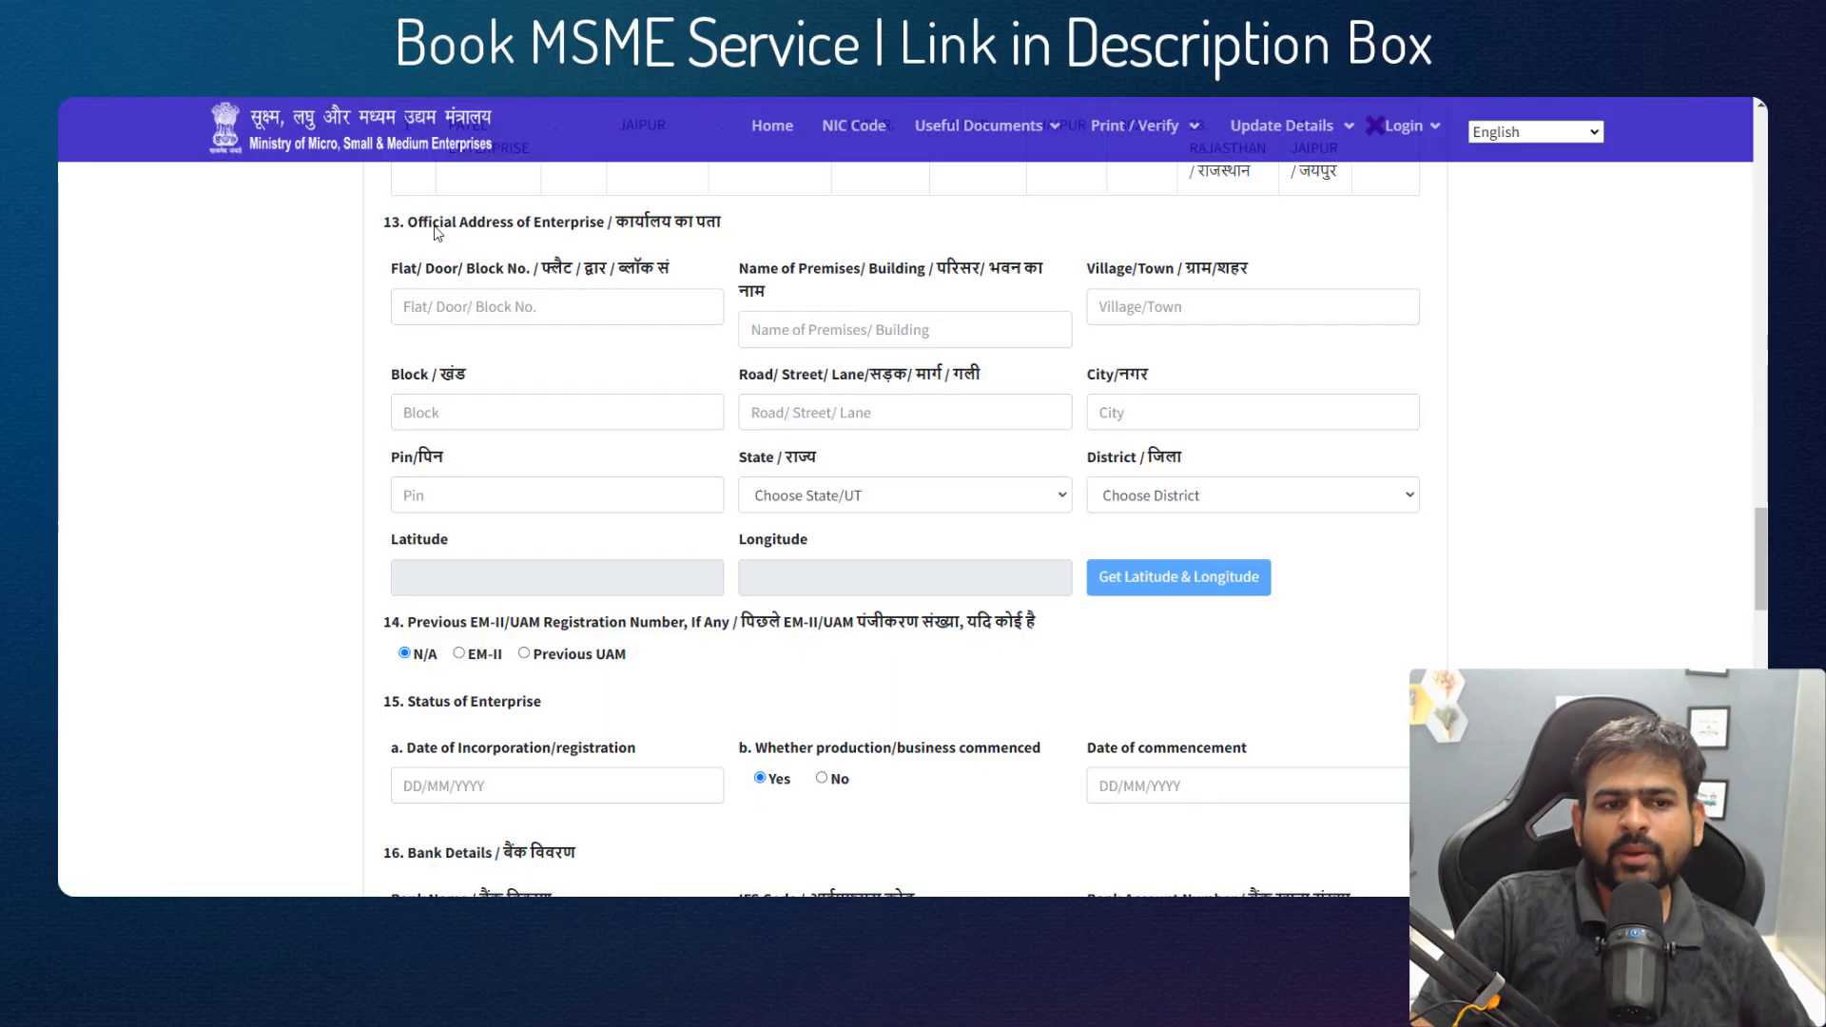
- Fill in the enterprise's official address and geotag it on the map with a pin just north of Jaipur Metro Station
drag(433, 227, 668, 241)
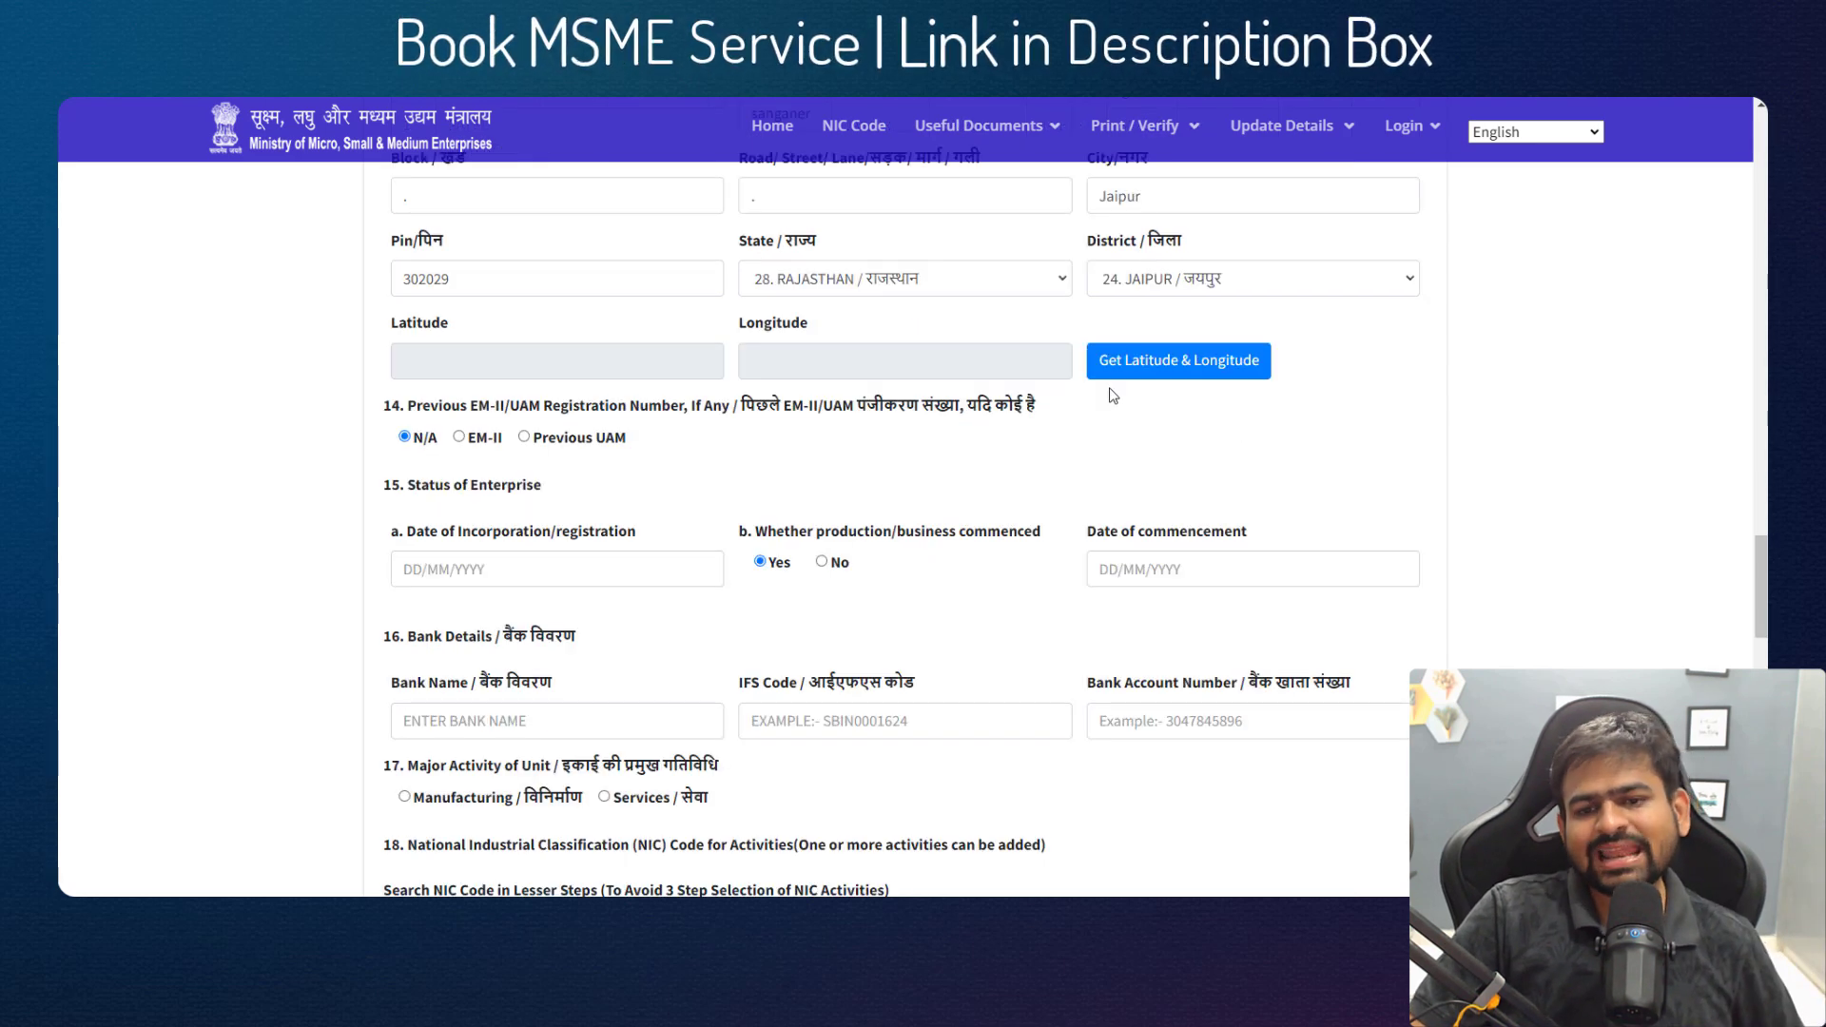
click(1183, 371)
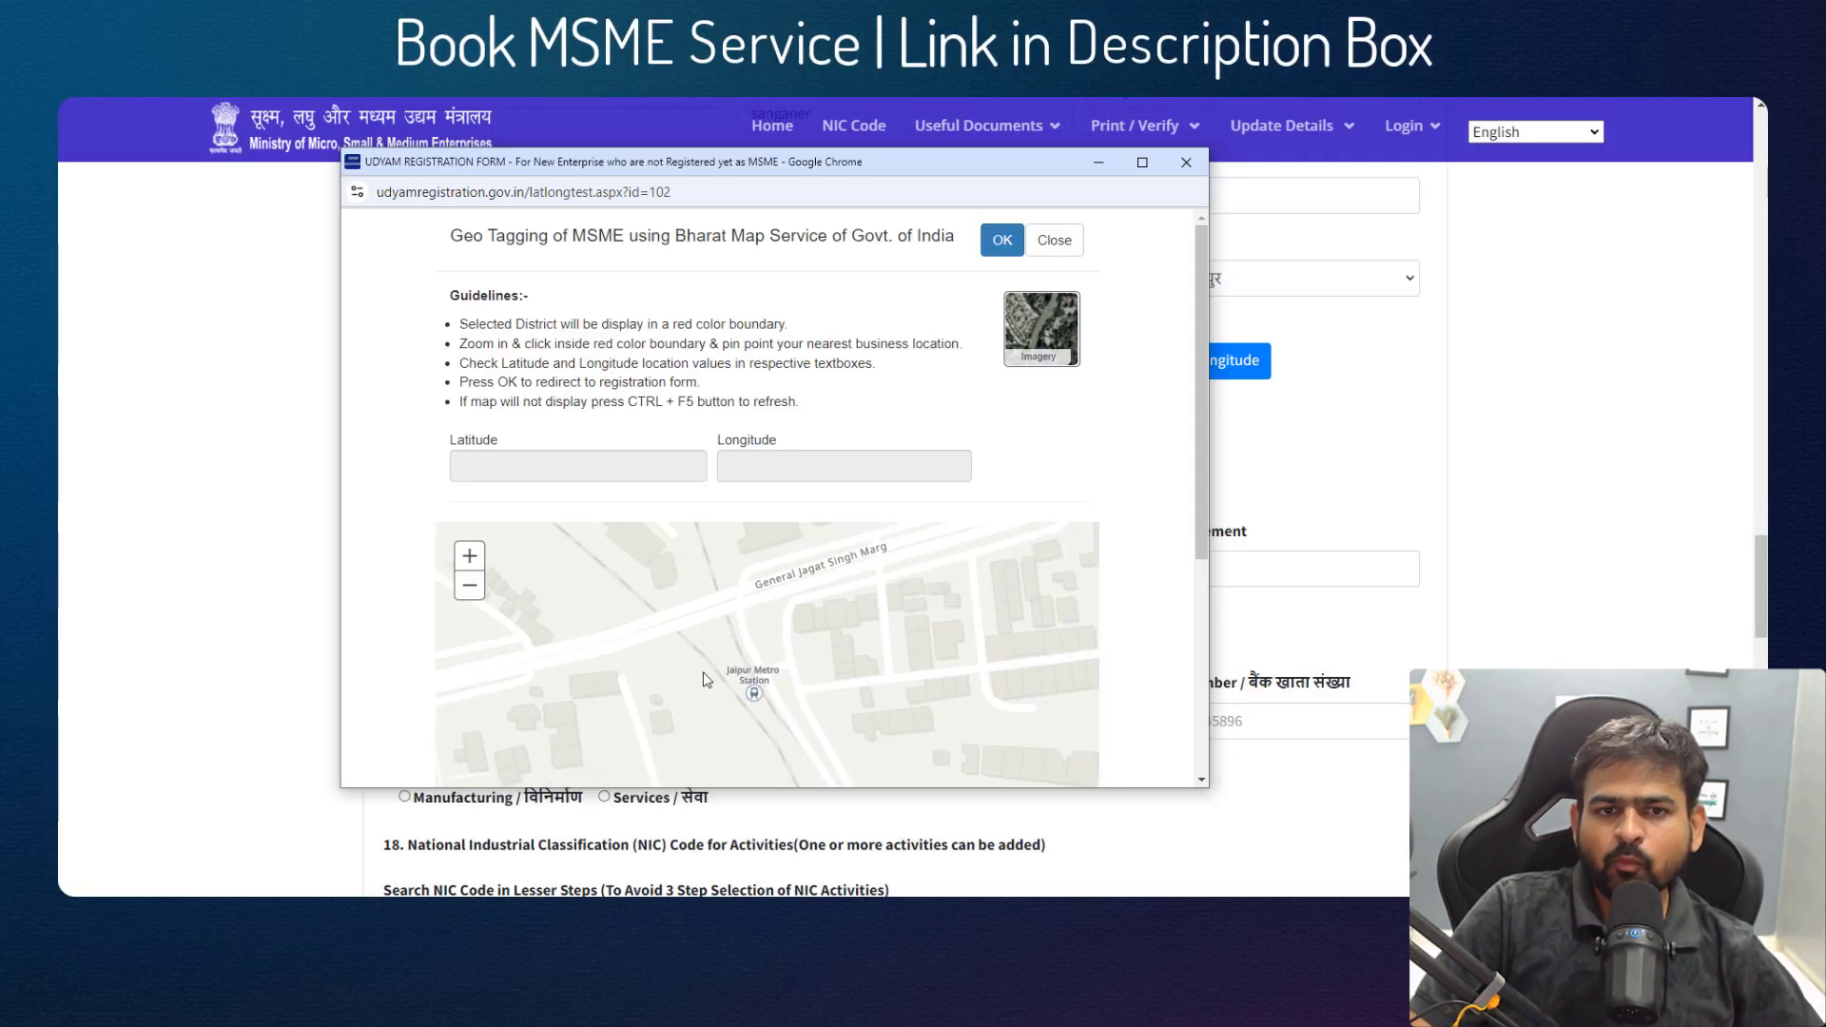
click(752, 655)
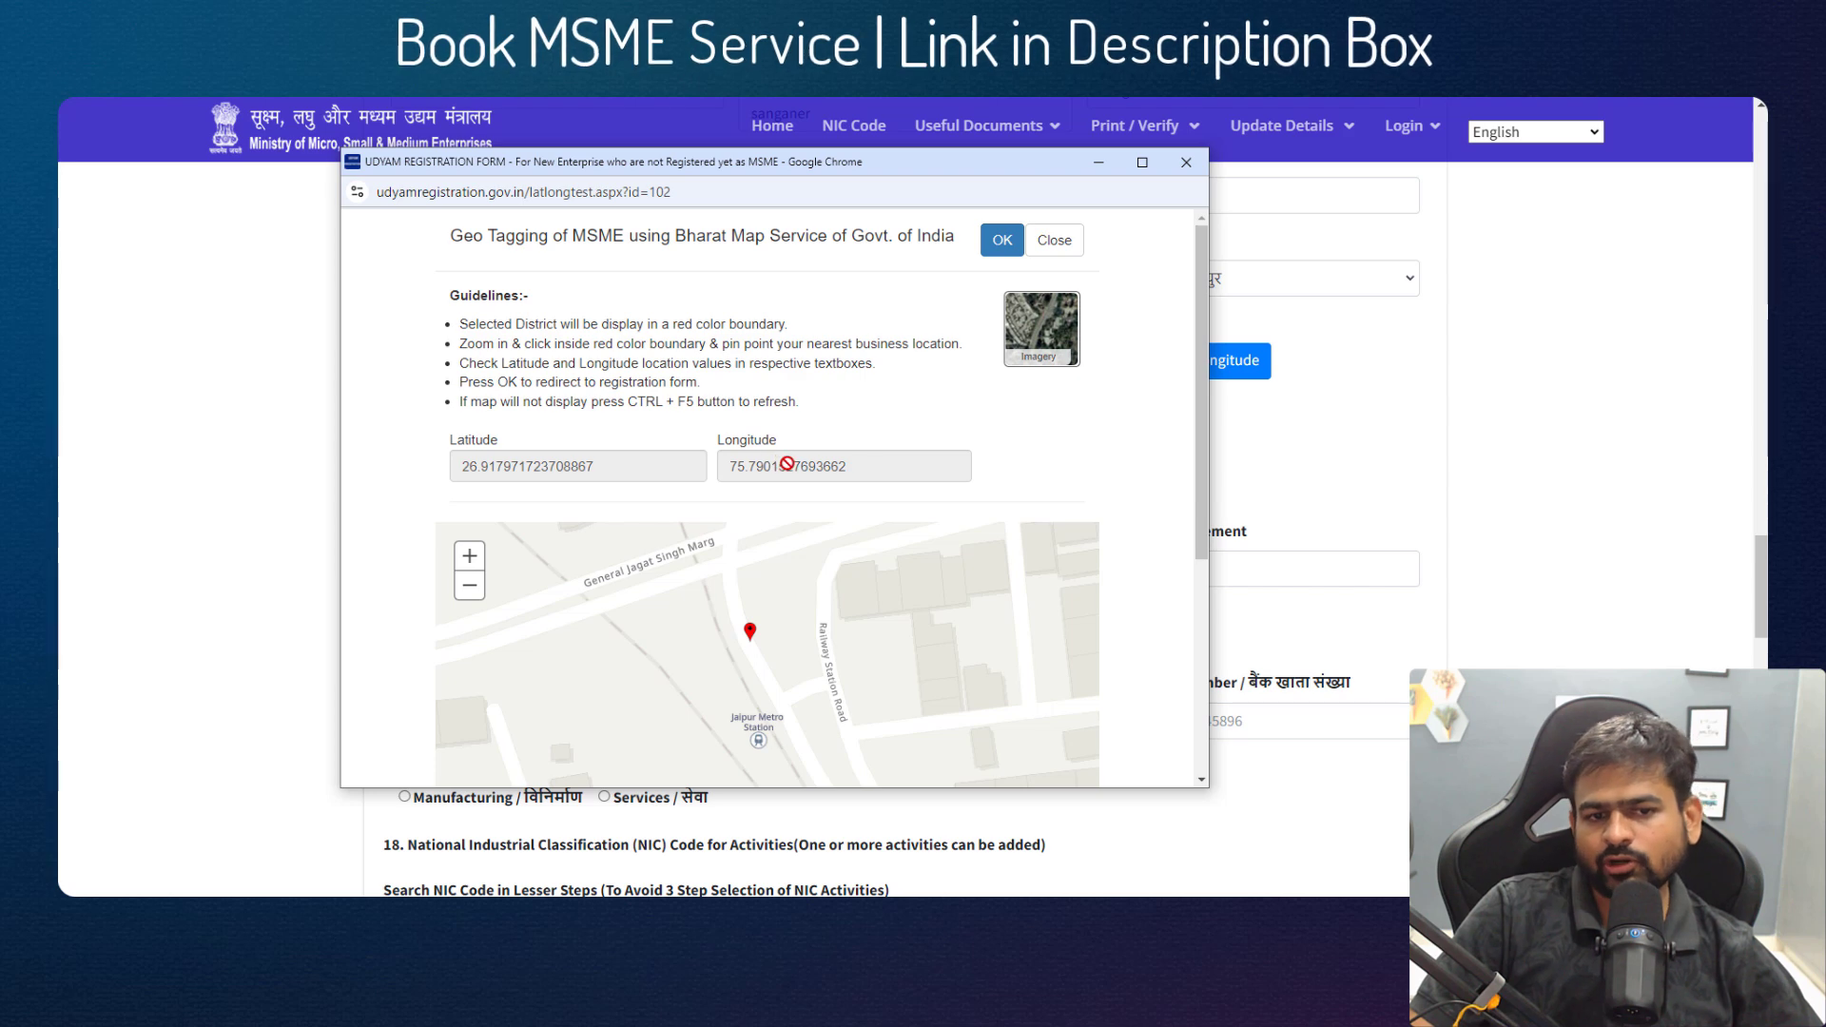
click(1008, 251)
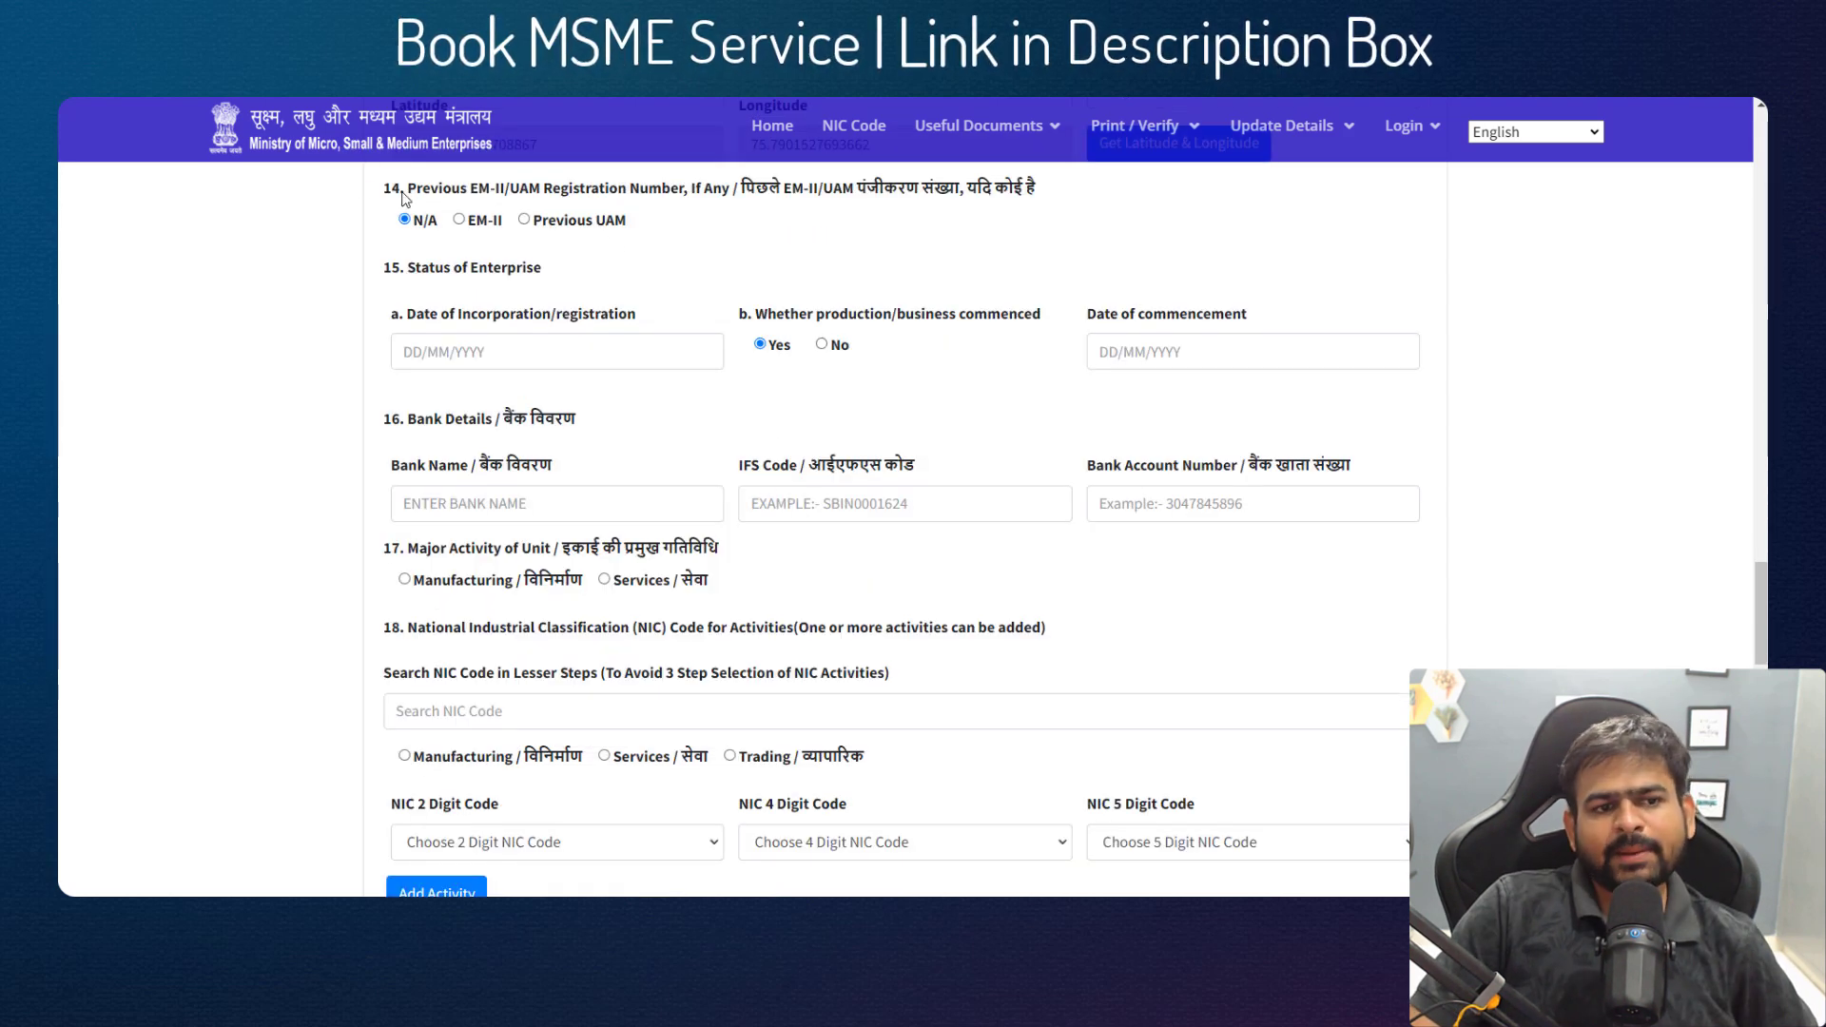
- Set the enterprise's date of incorporation/registration to 14/10/2024
drag(407, 189, 785, 202)
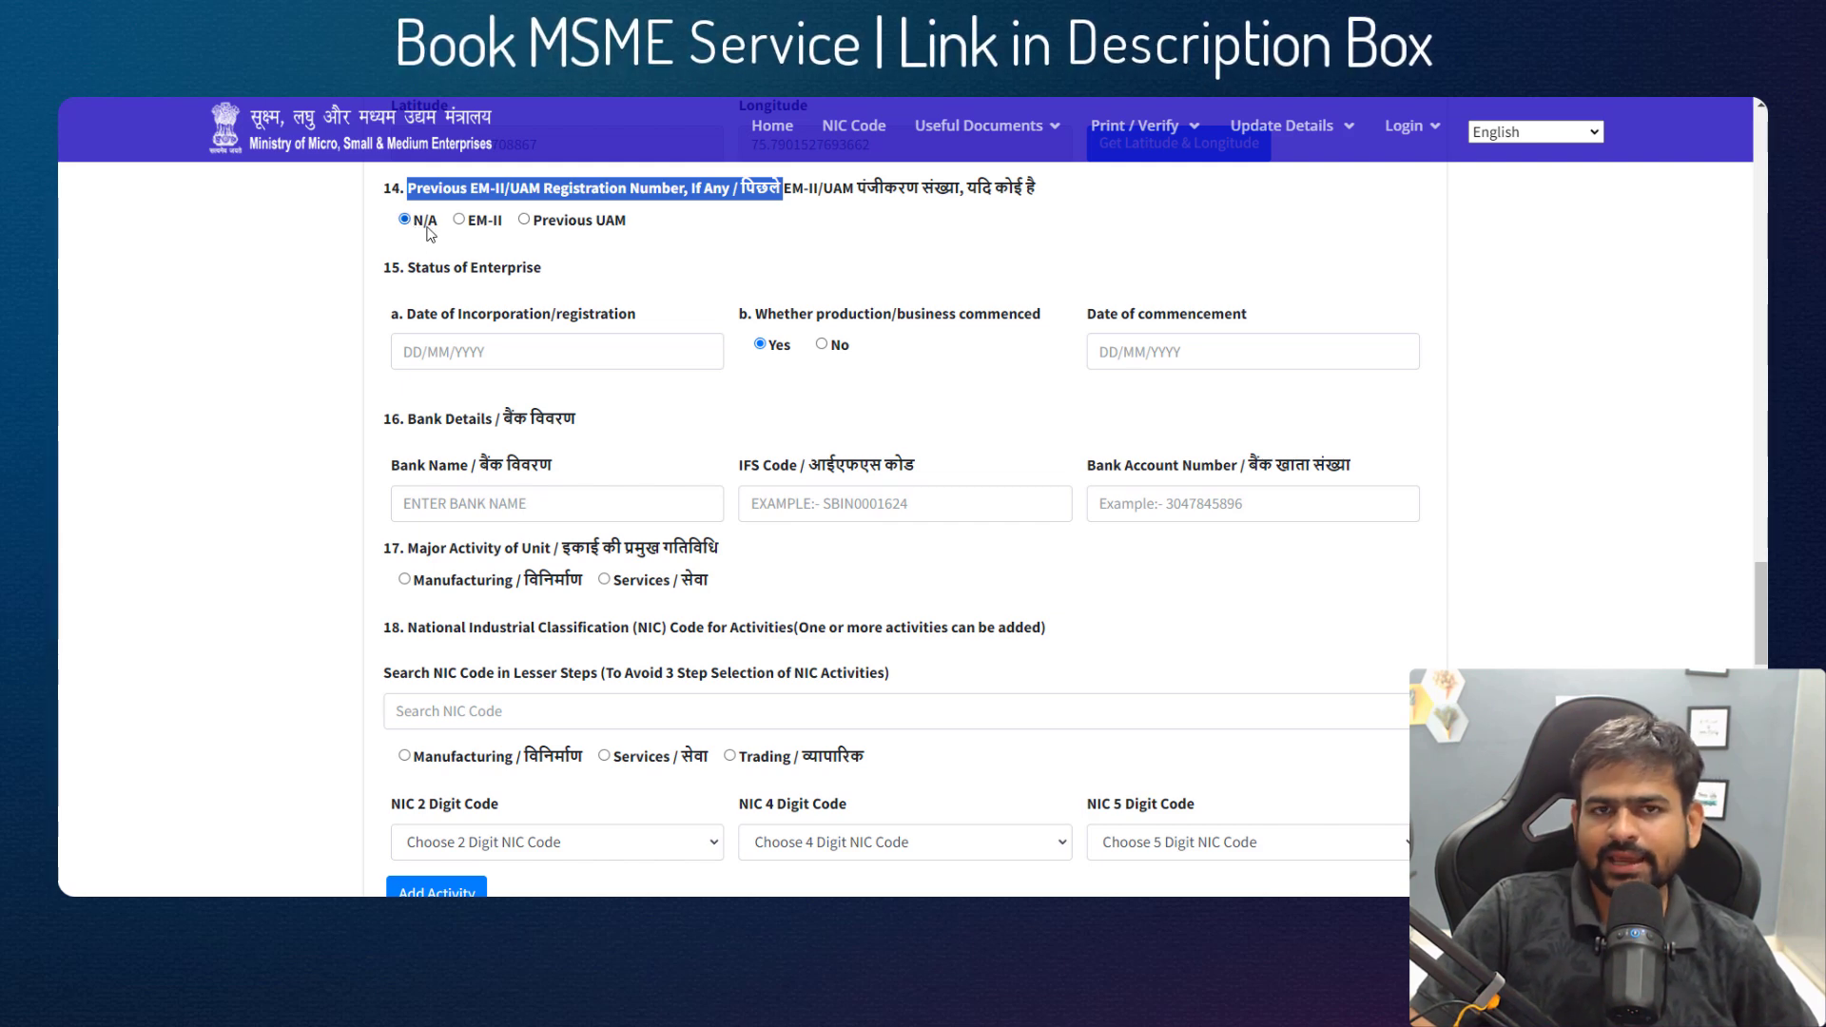
drag(399, 276, 517, 276)
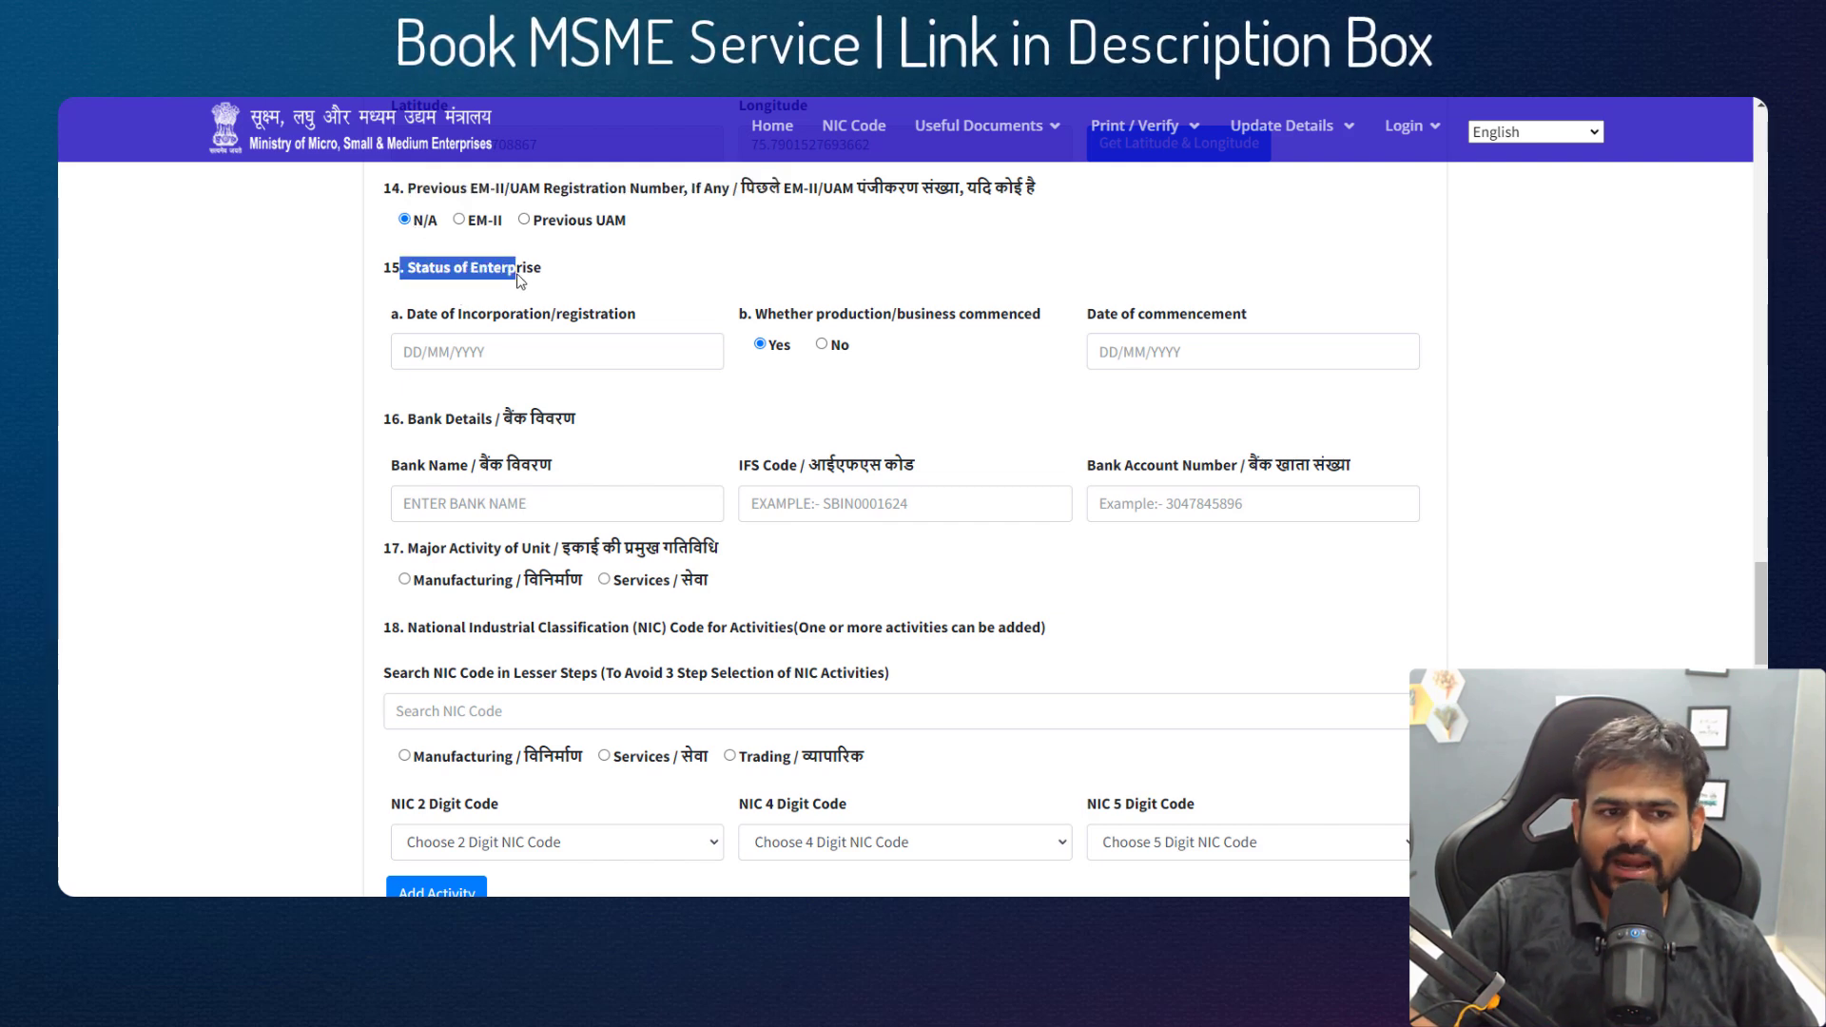
drag(637, 313, 532, 325)
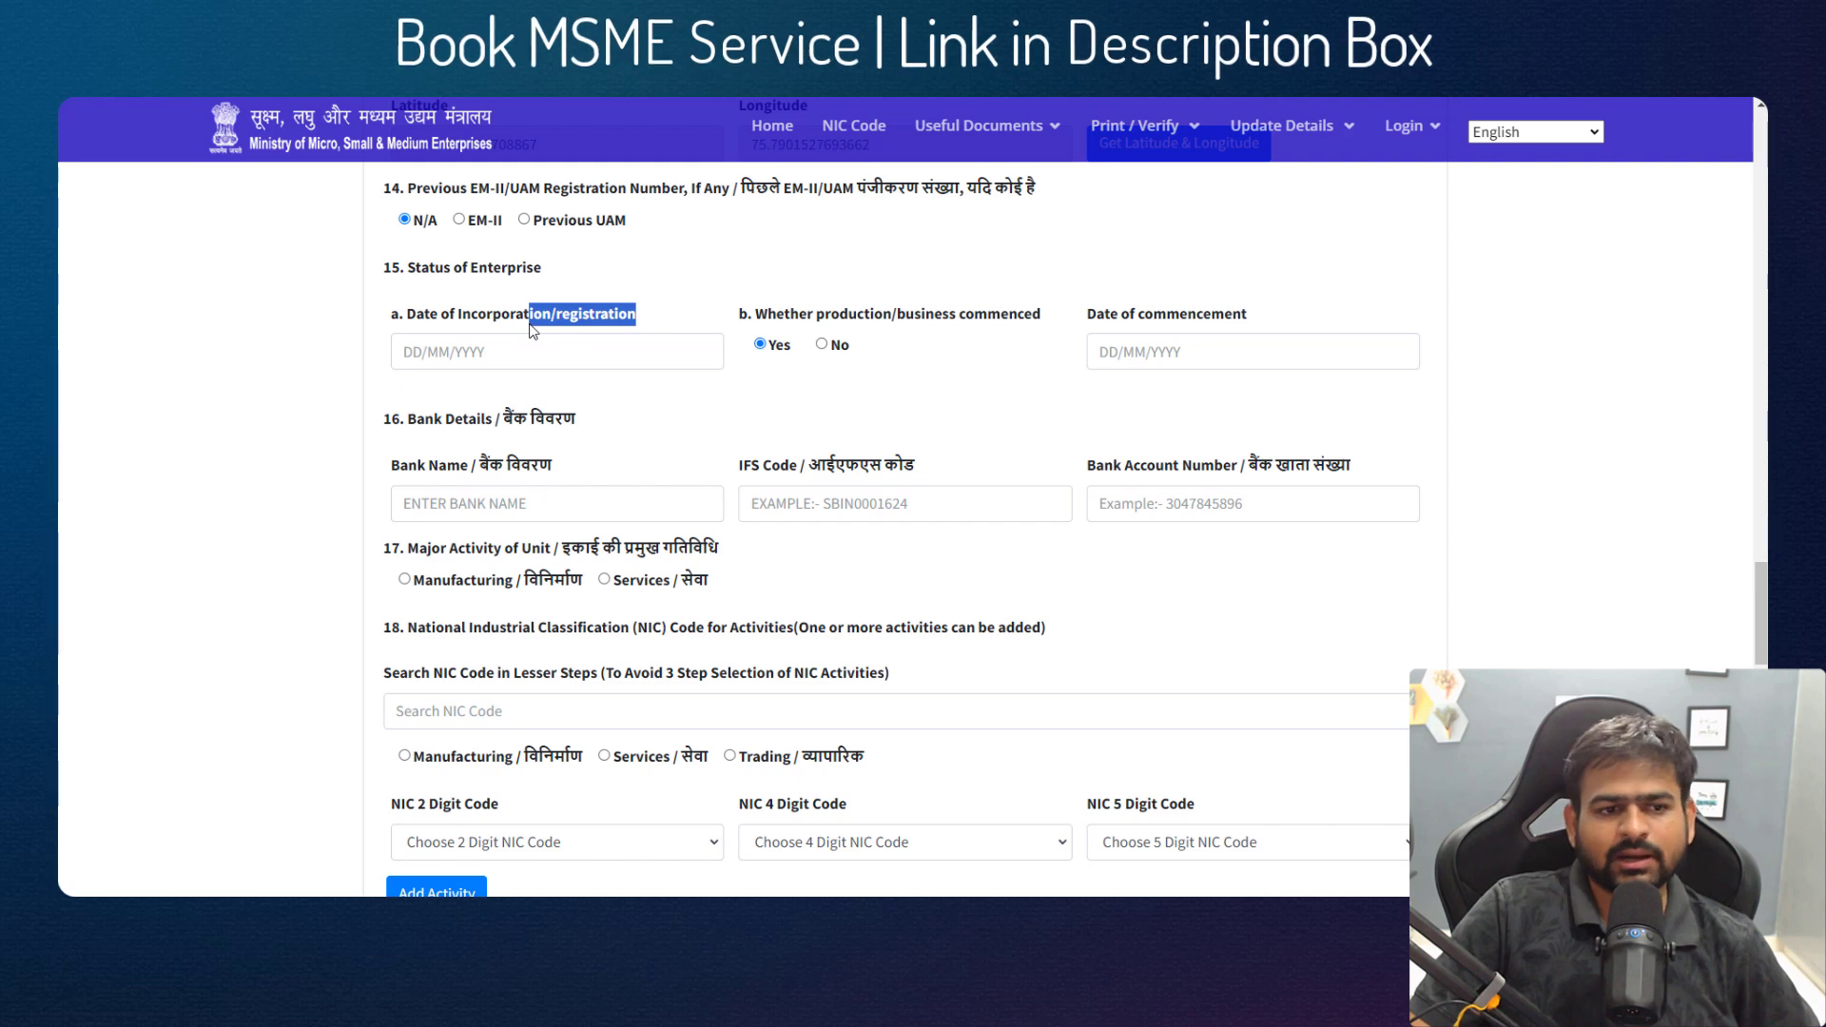
click(450, 354)
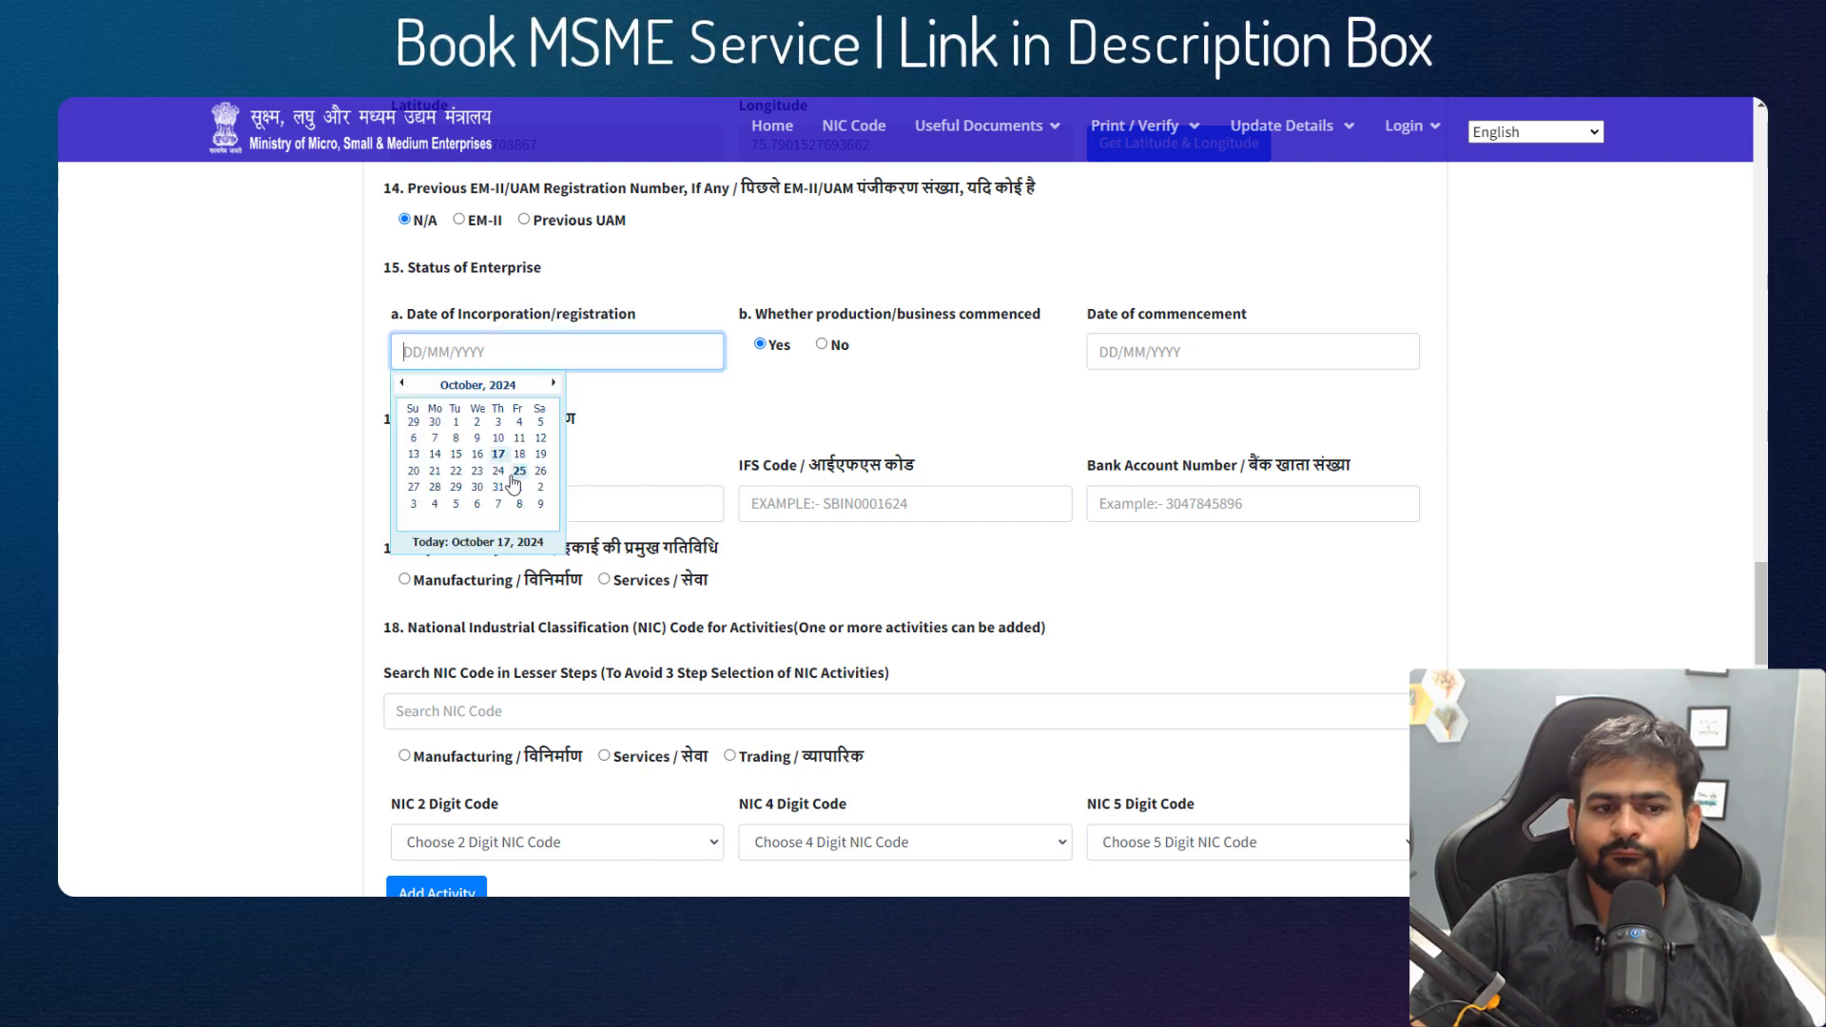
click(434, 456)
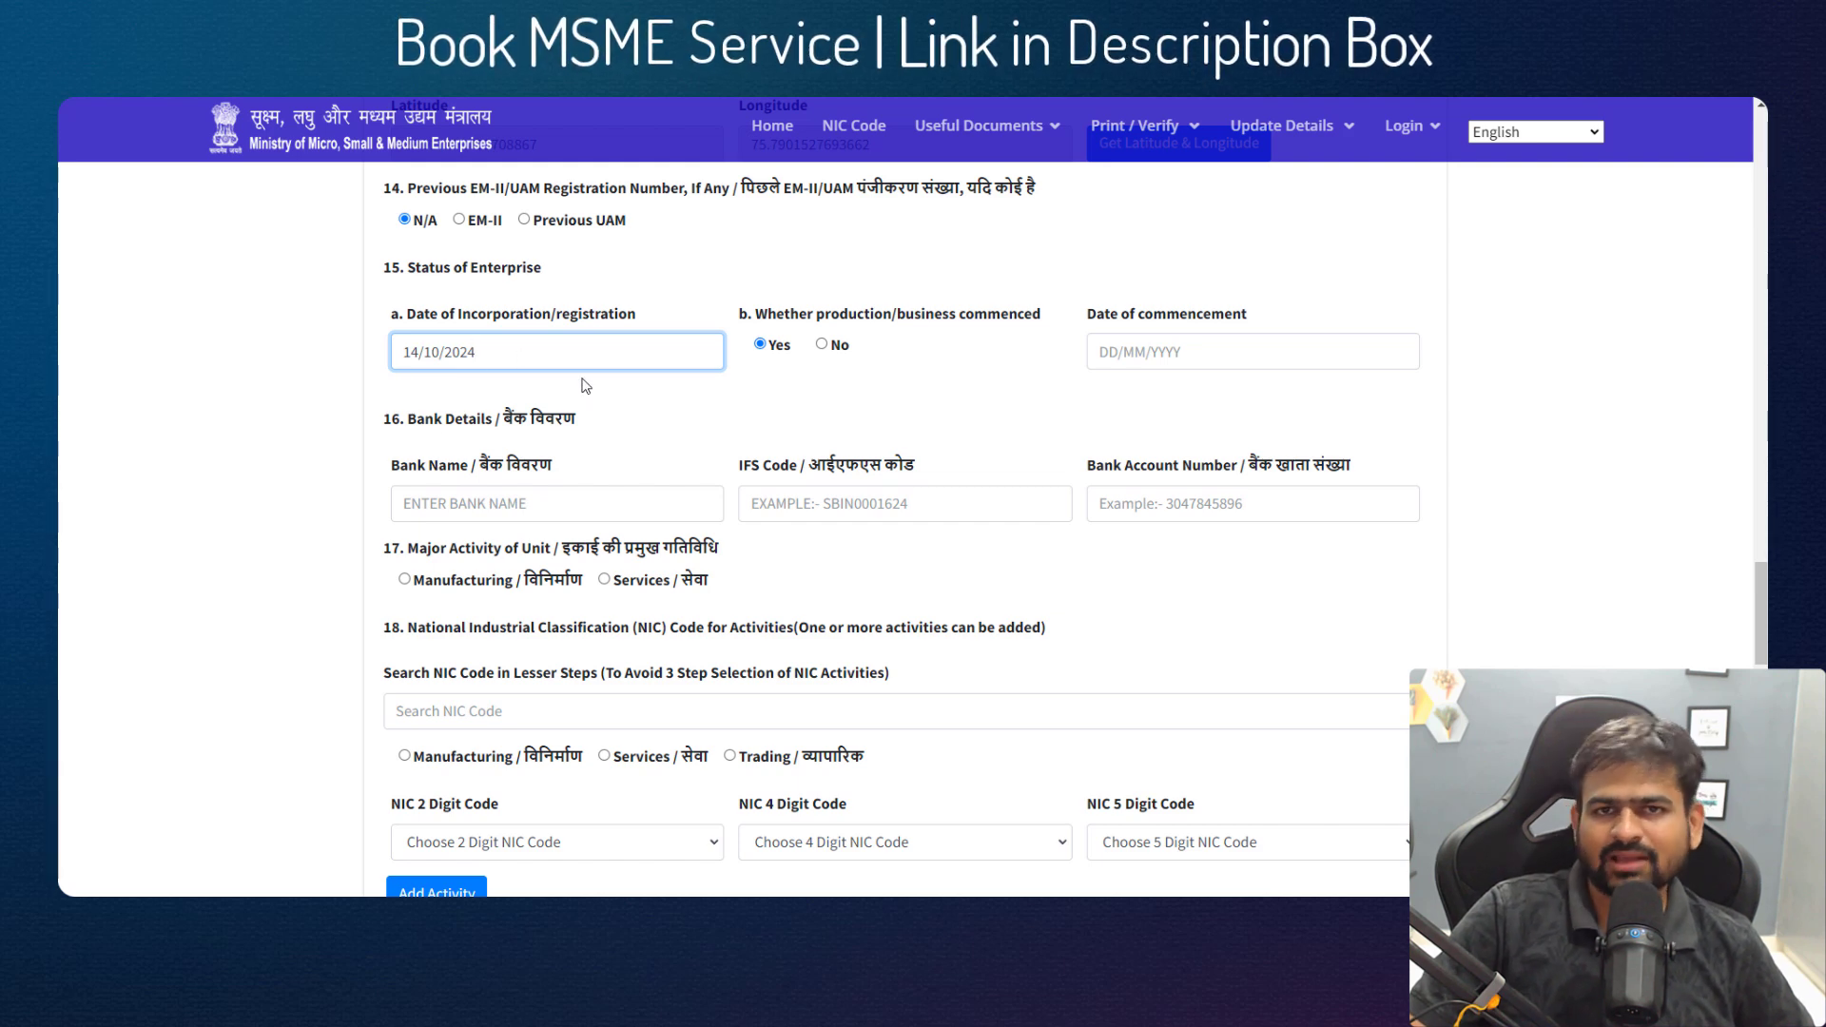
- Open the date of commencement for entry in the enterprise status section
drag(739, 314, 939, 322)
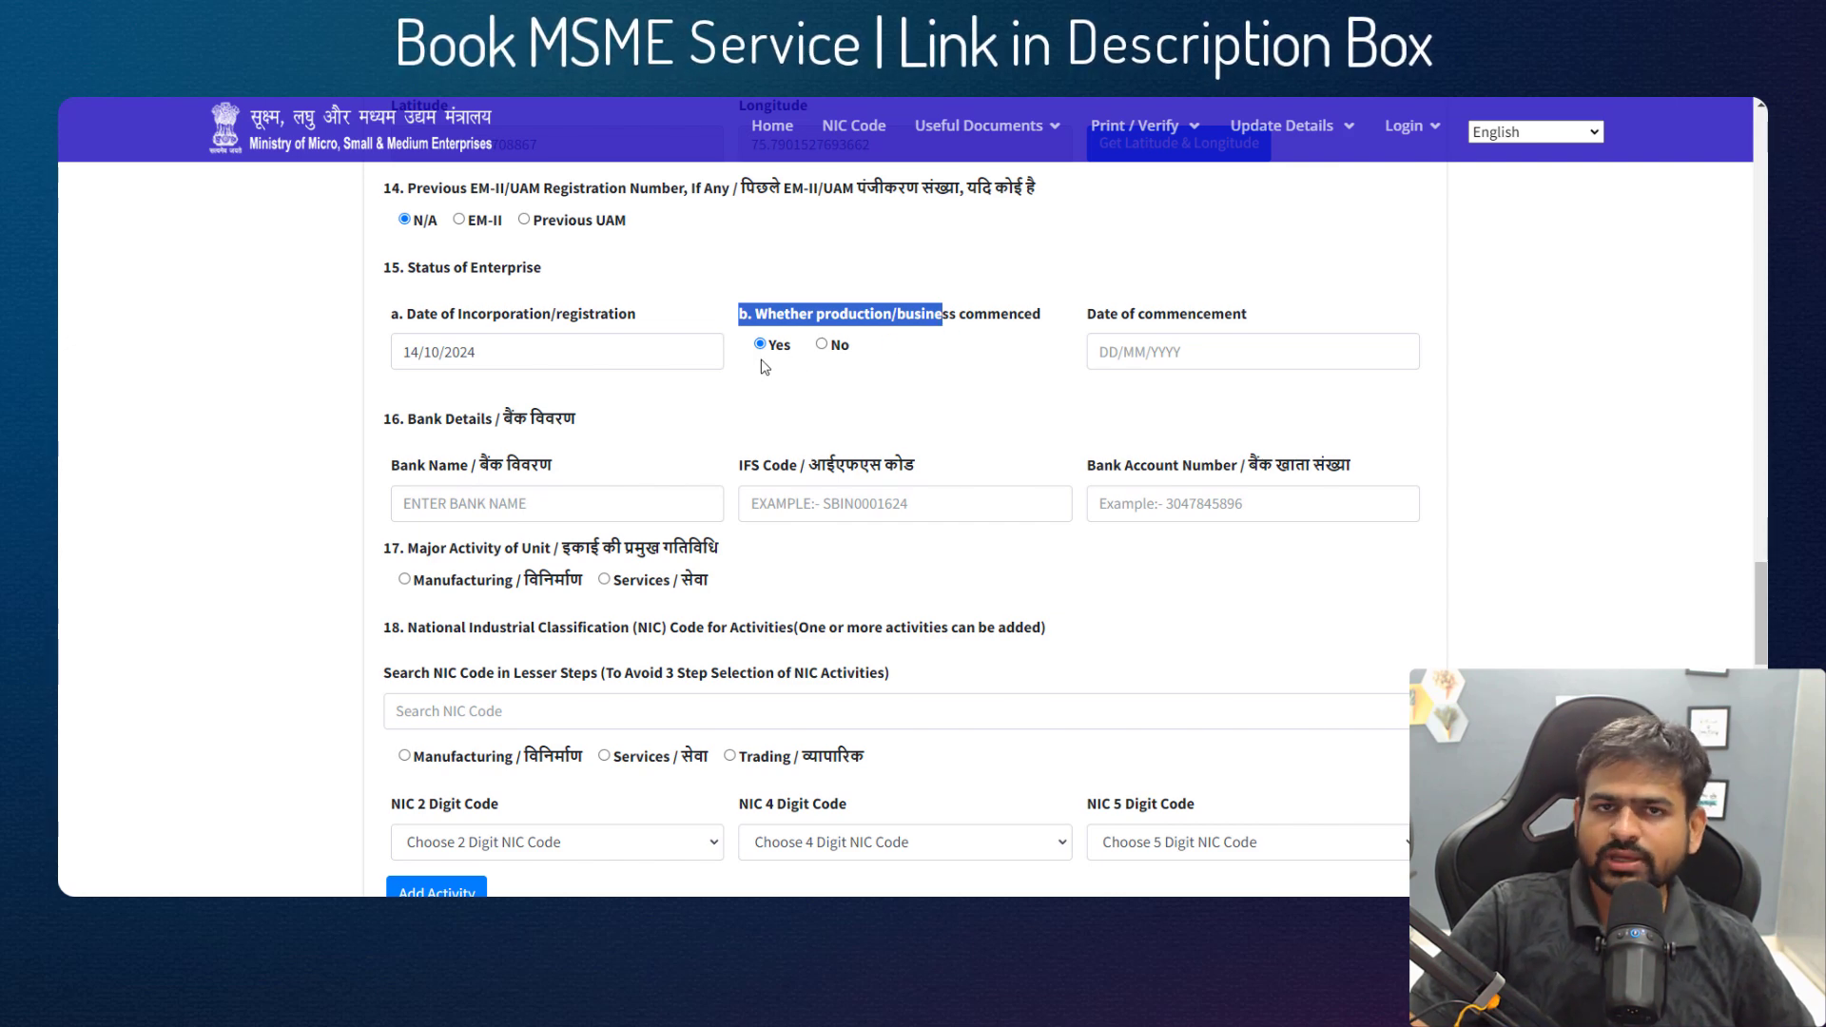
drag(1104, 314, 1301, 323)
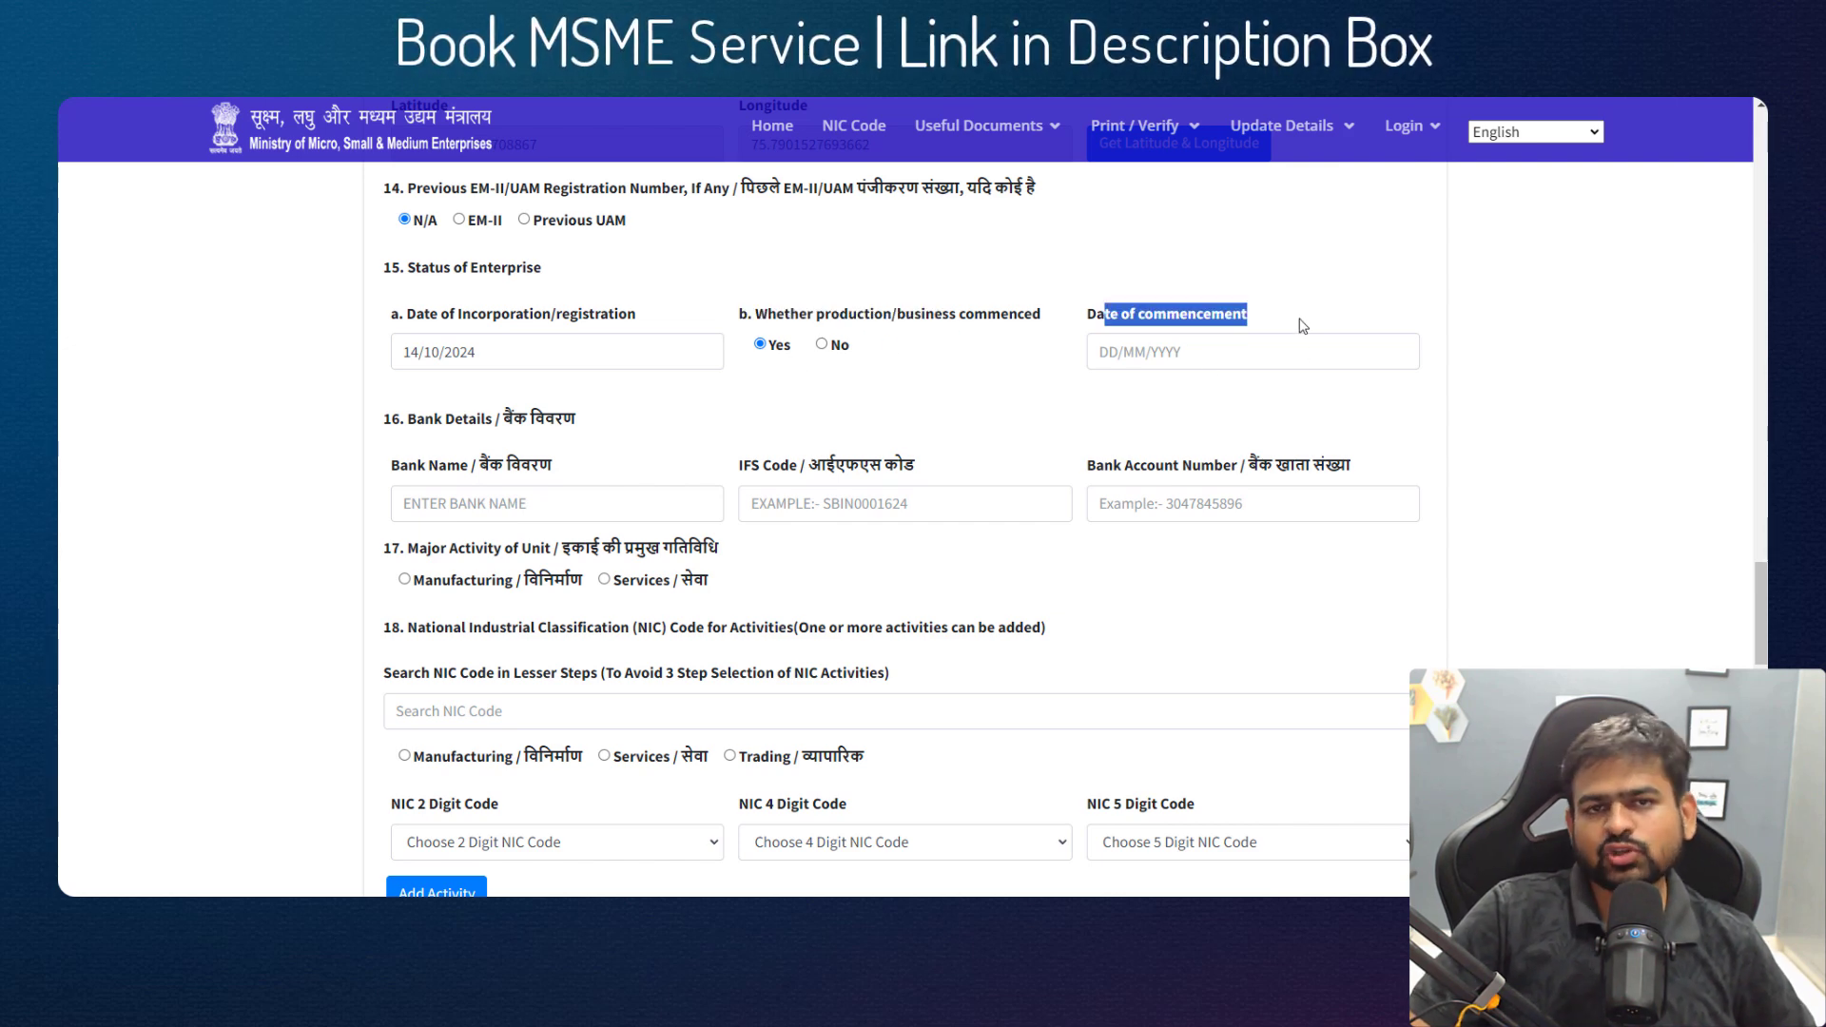
click(1167, 349)
- Choose Manufacturing as the major activity of the unit
scroll(415, 208, down, 2)
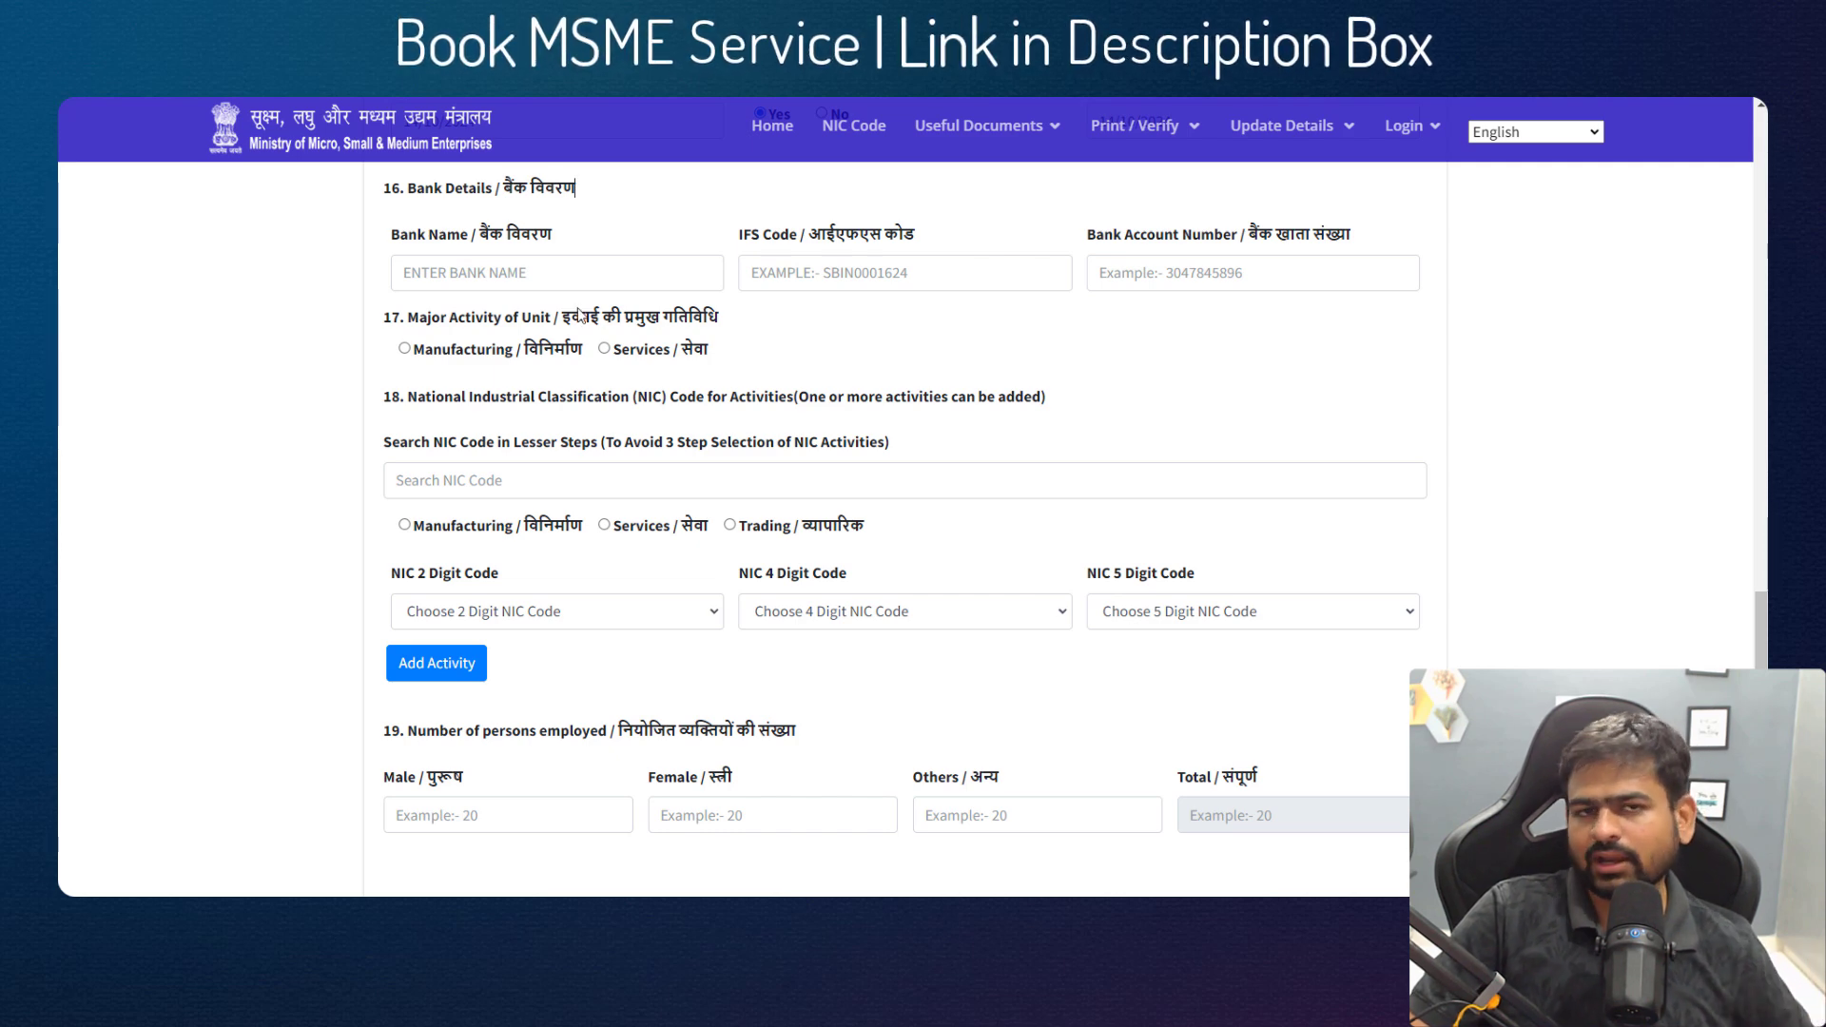
scroll(583, 317, down, 1)
drag(427, 191, 613, 201)
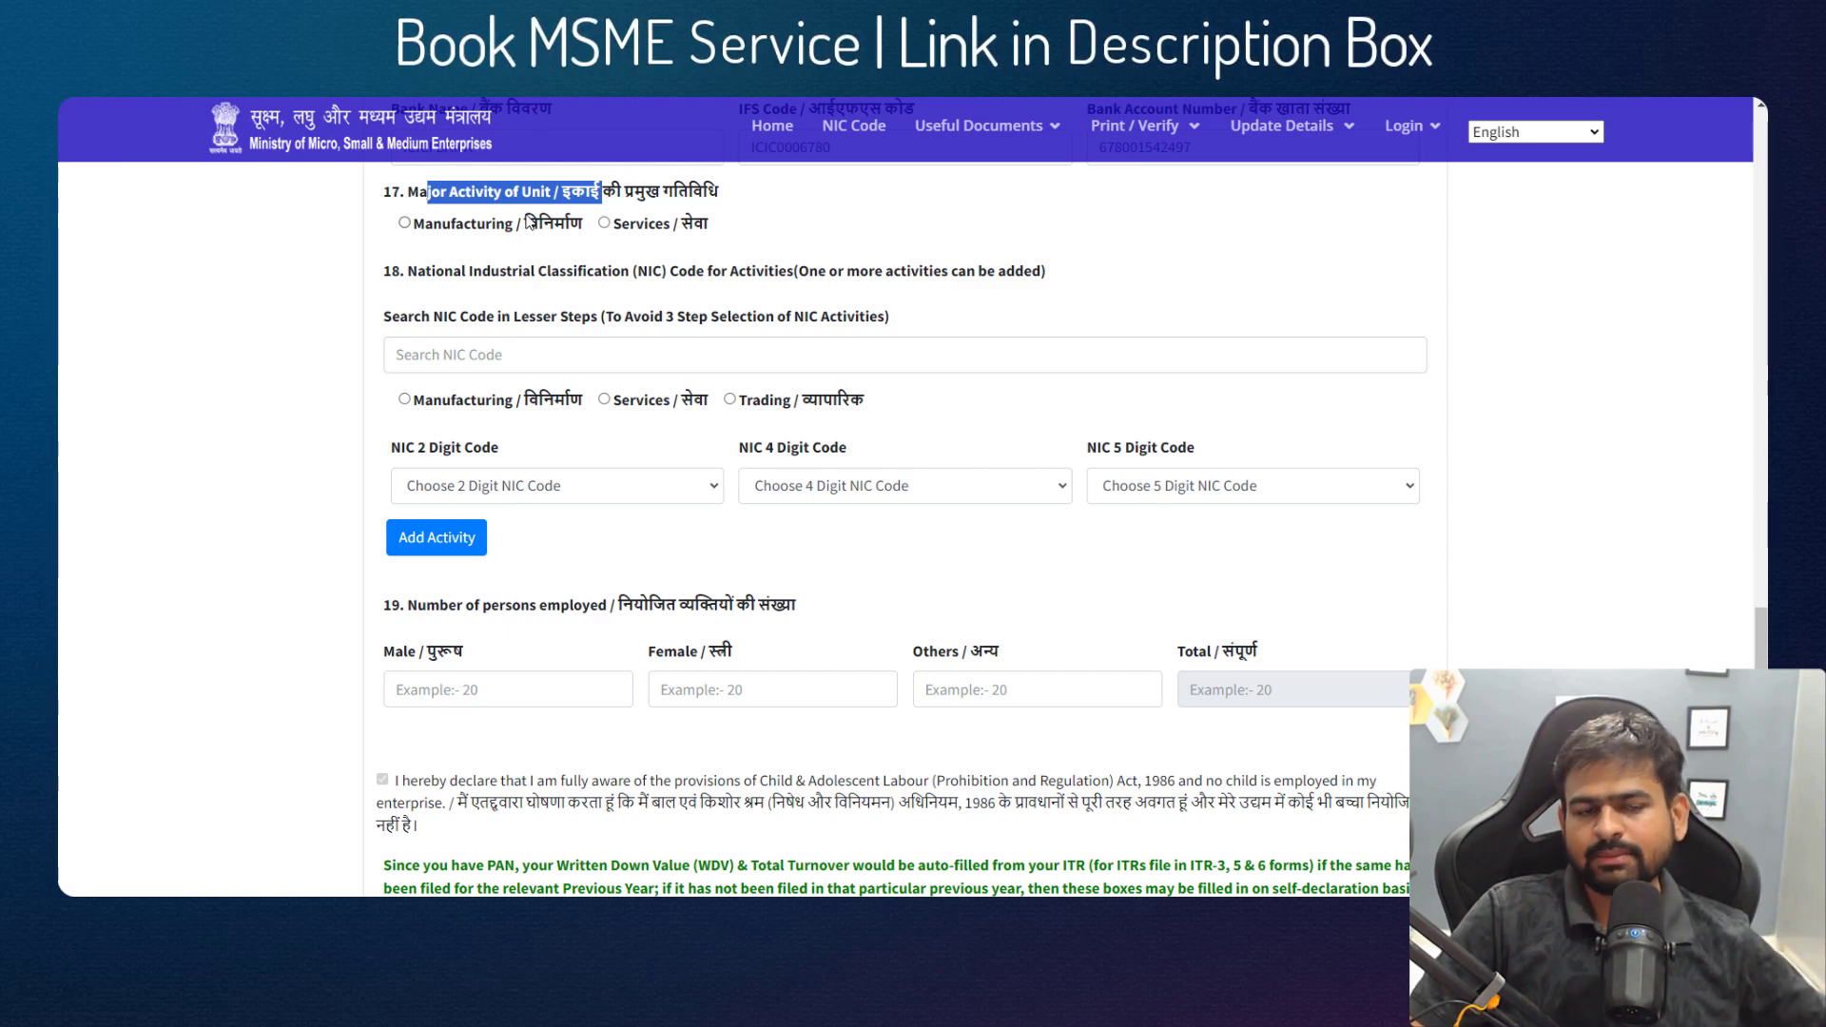
click(421, 226)
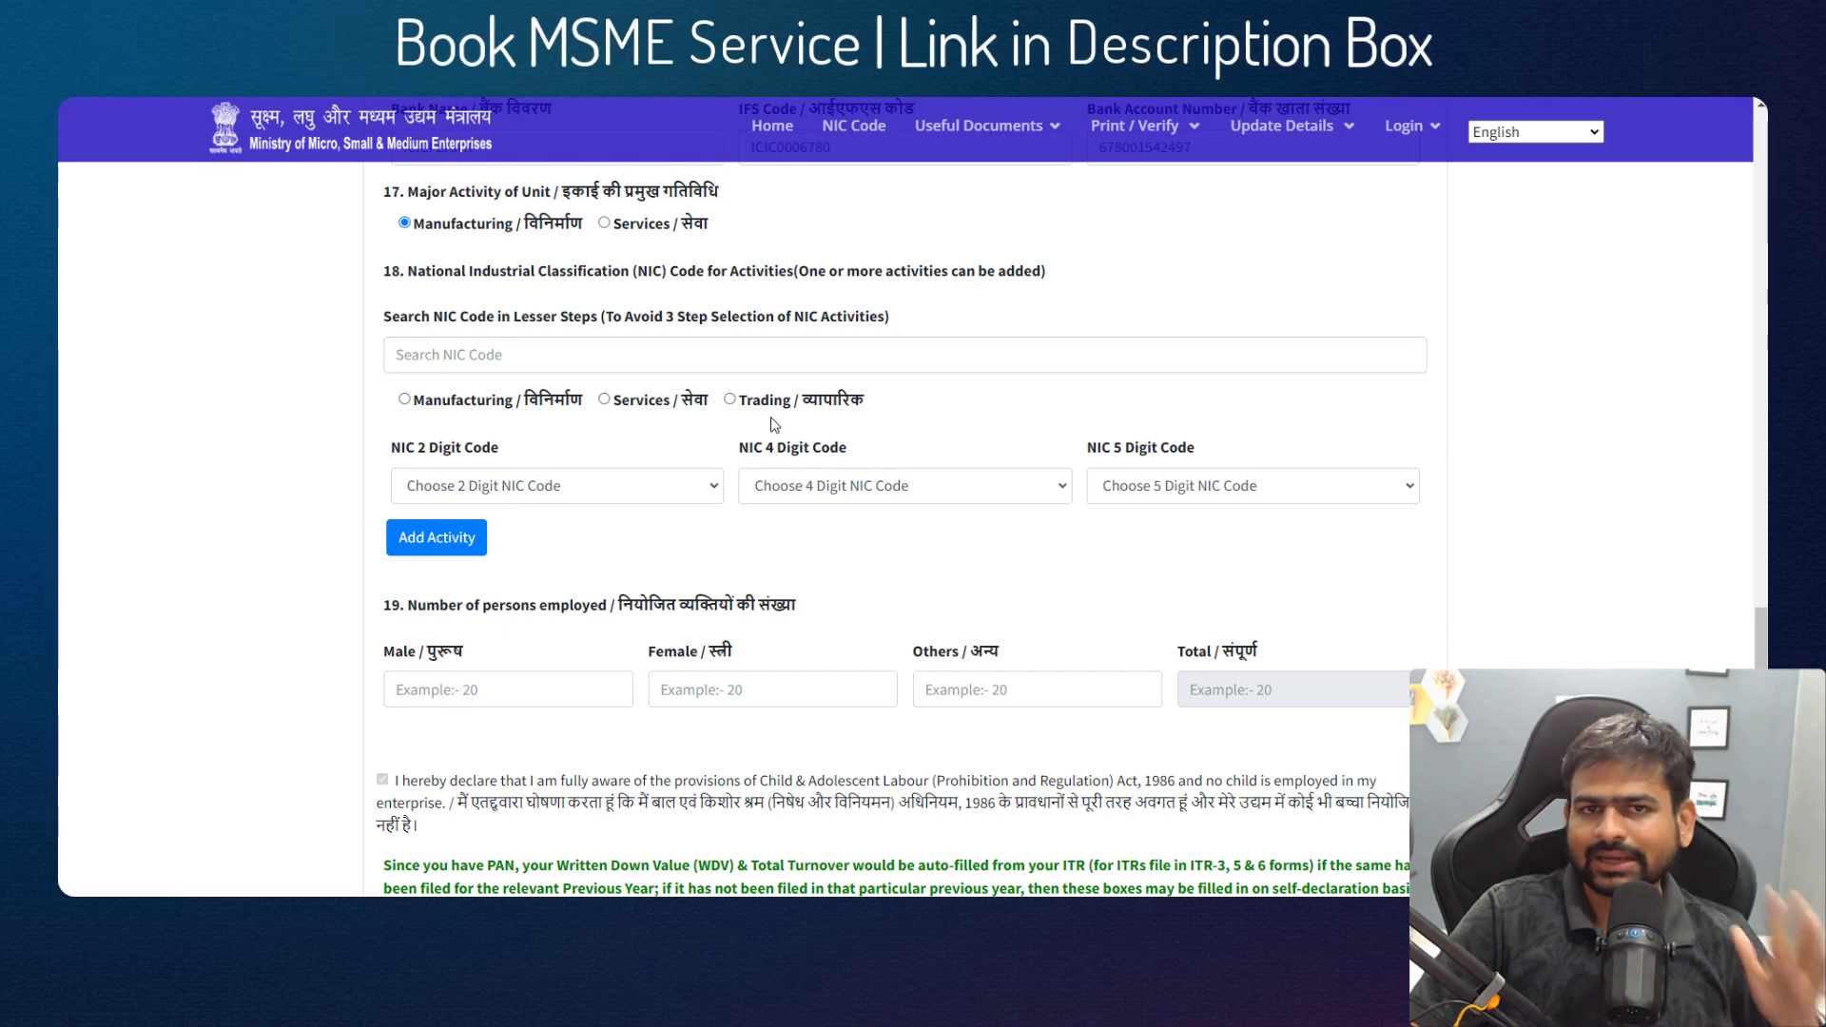
- Search the NIC codes for "leg" under Services and add 69100-Legal activities as a business activity
click(605, 399)
click(508, 348)
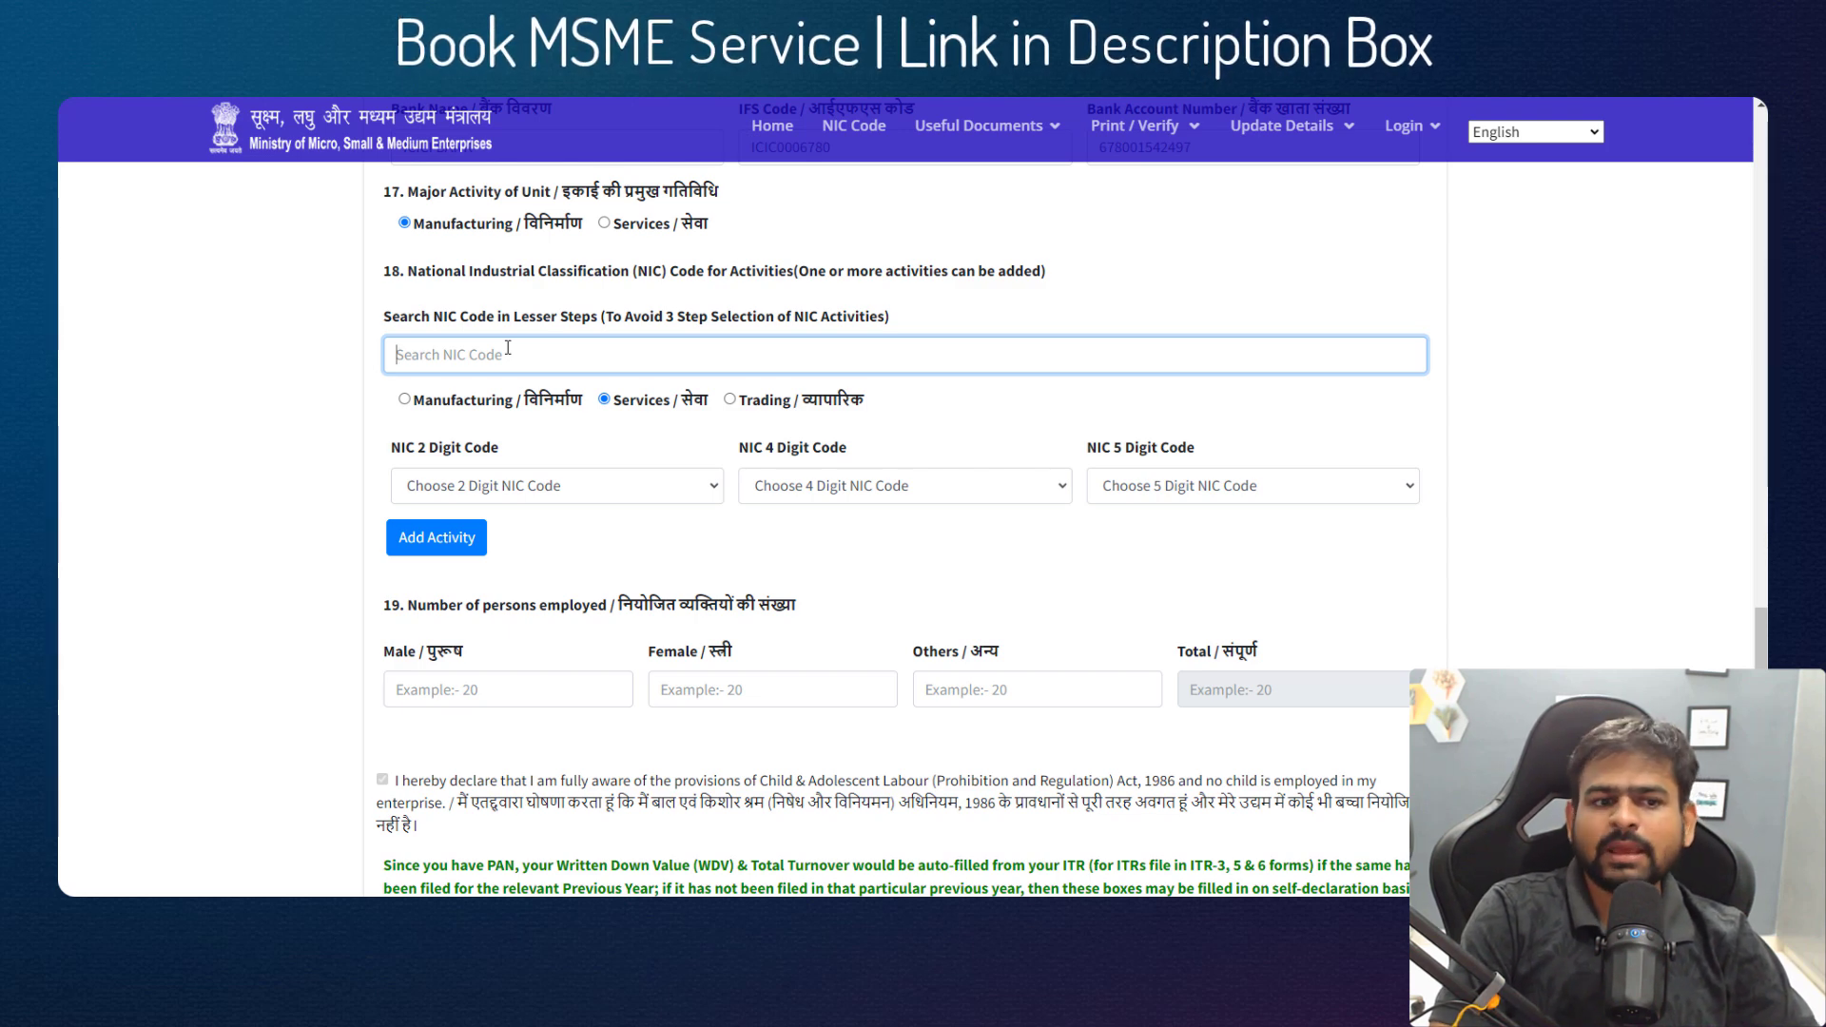
text(le)
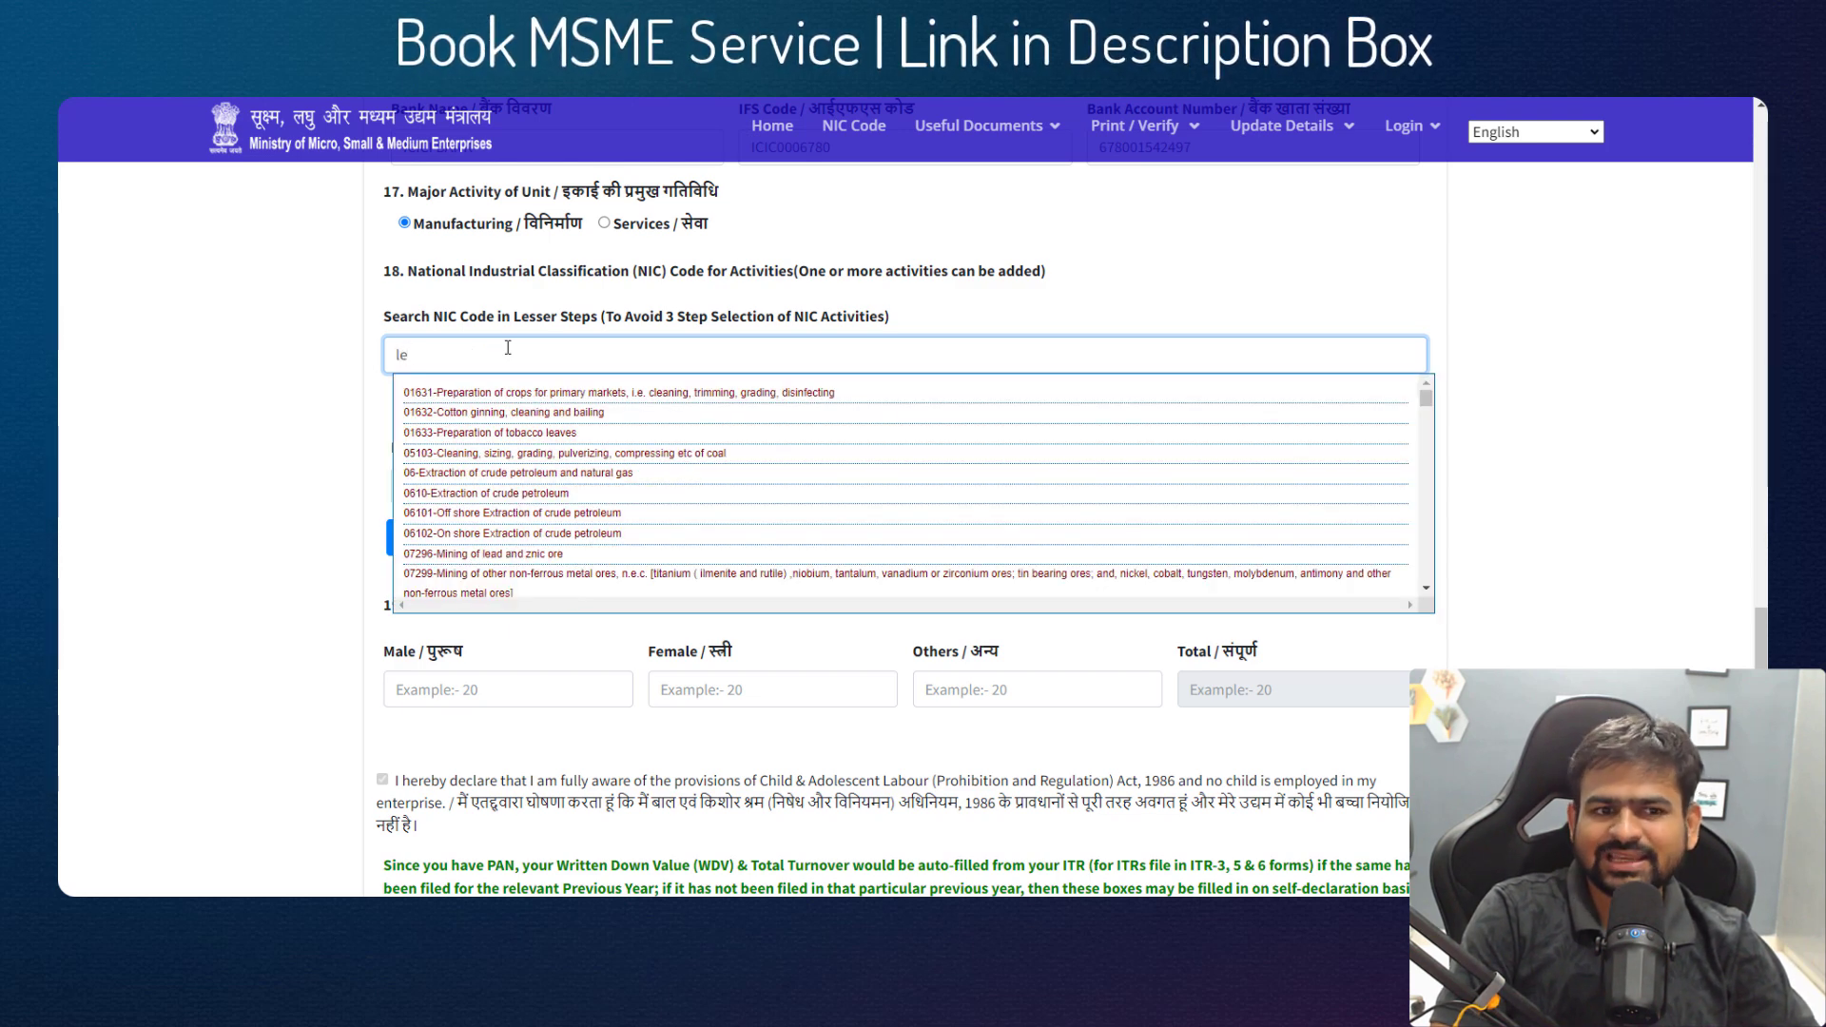
text(g)
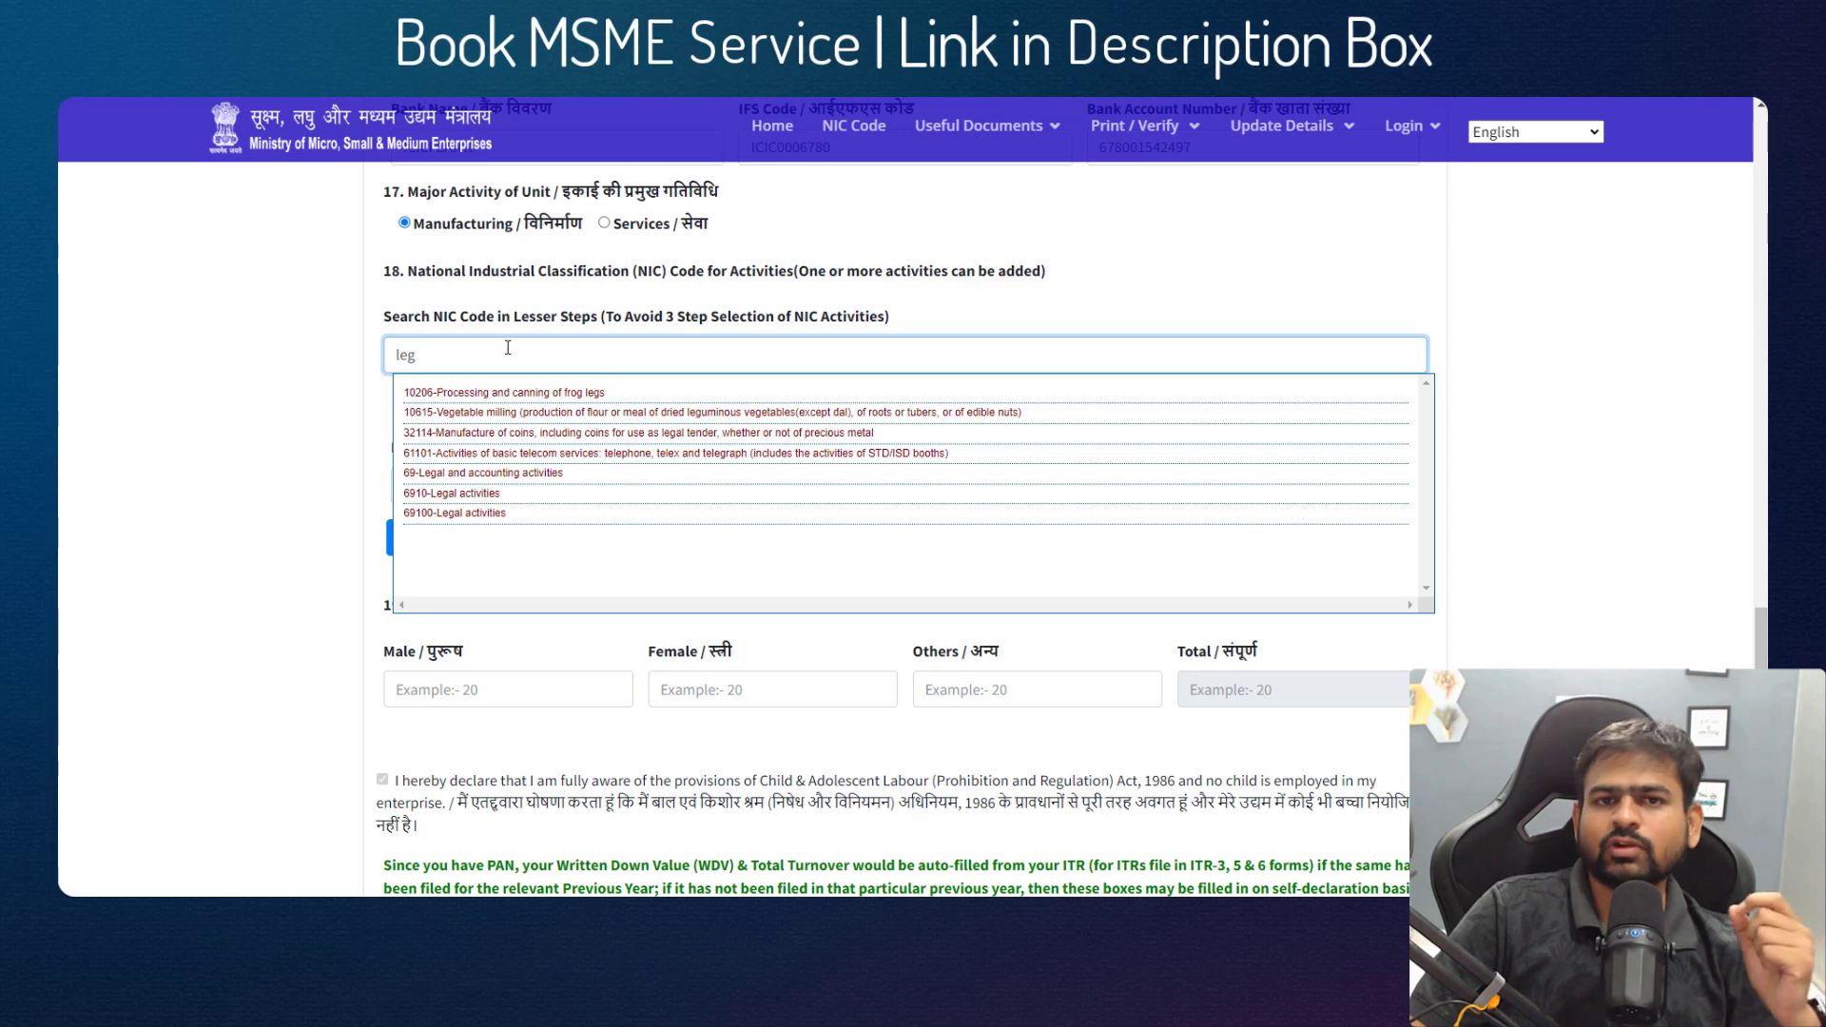
click(580, 513)
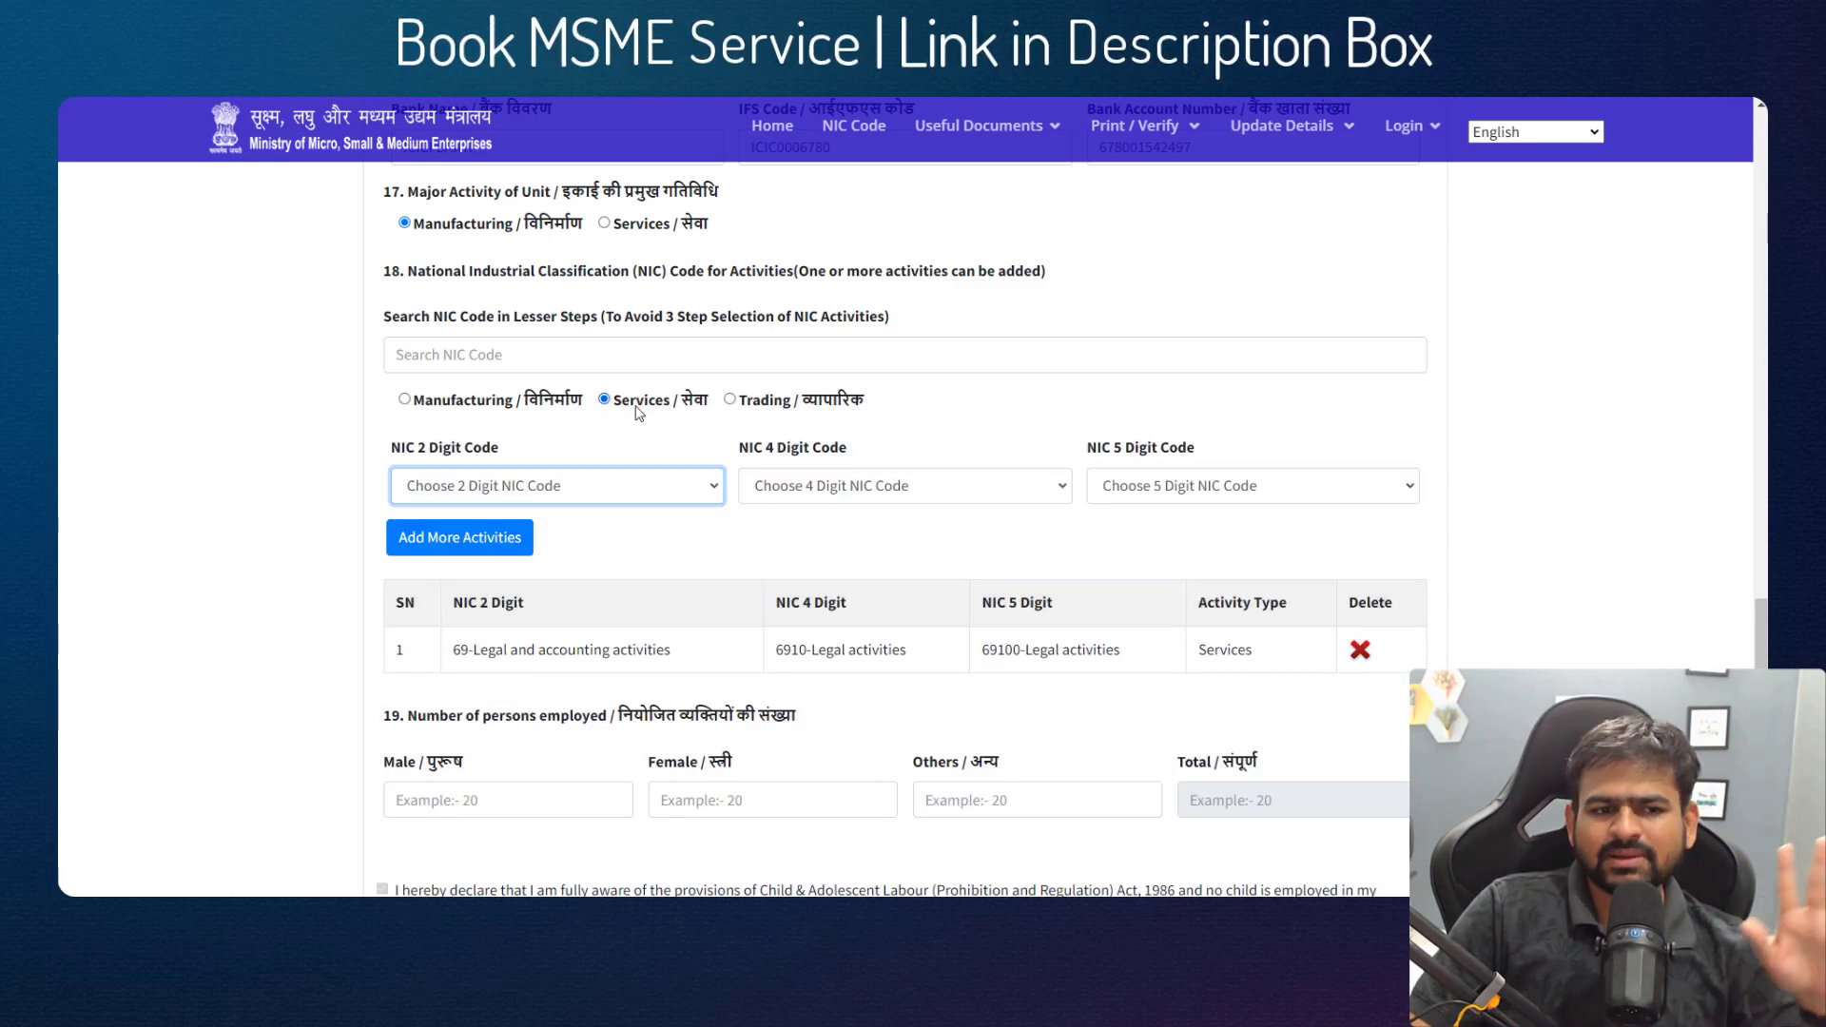
- Select 94-Activities of membership organizations as the 2-digit NIC code and the 9412 professional membership entry as the 4-digit code
click(627, 499)
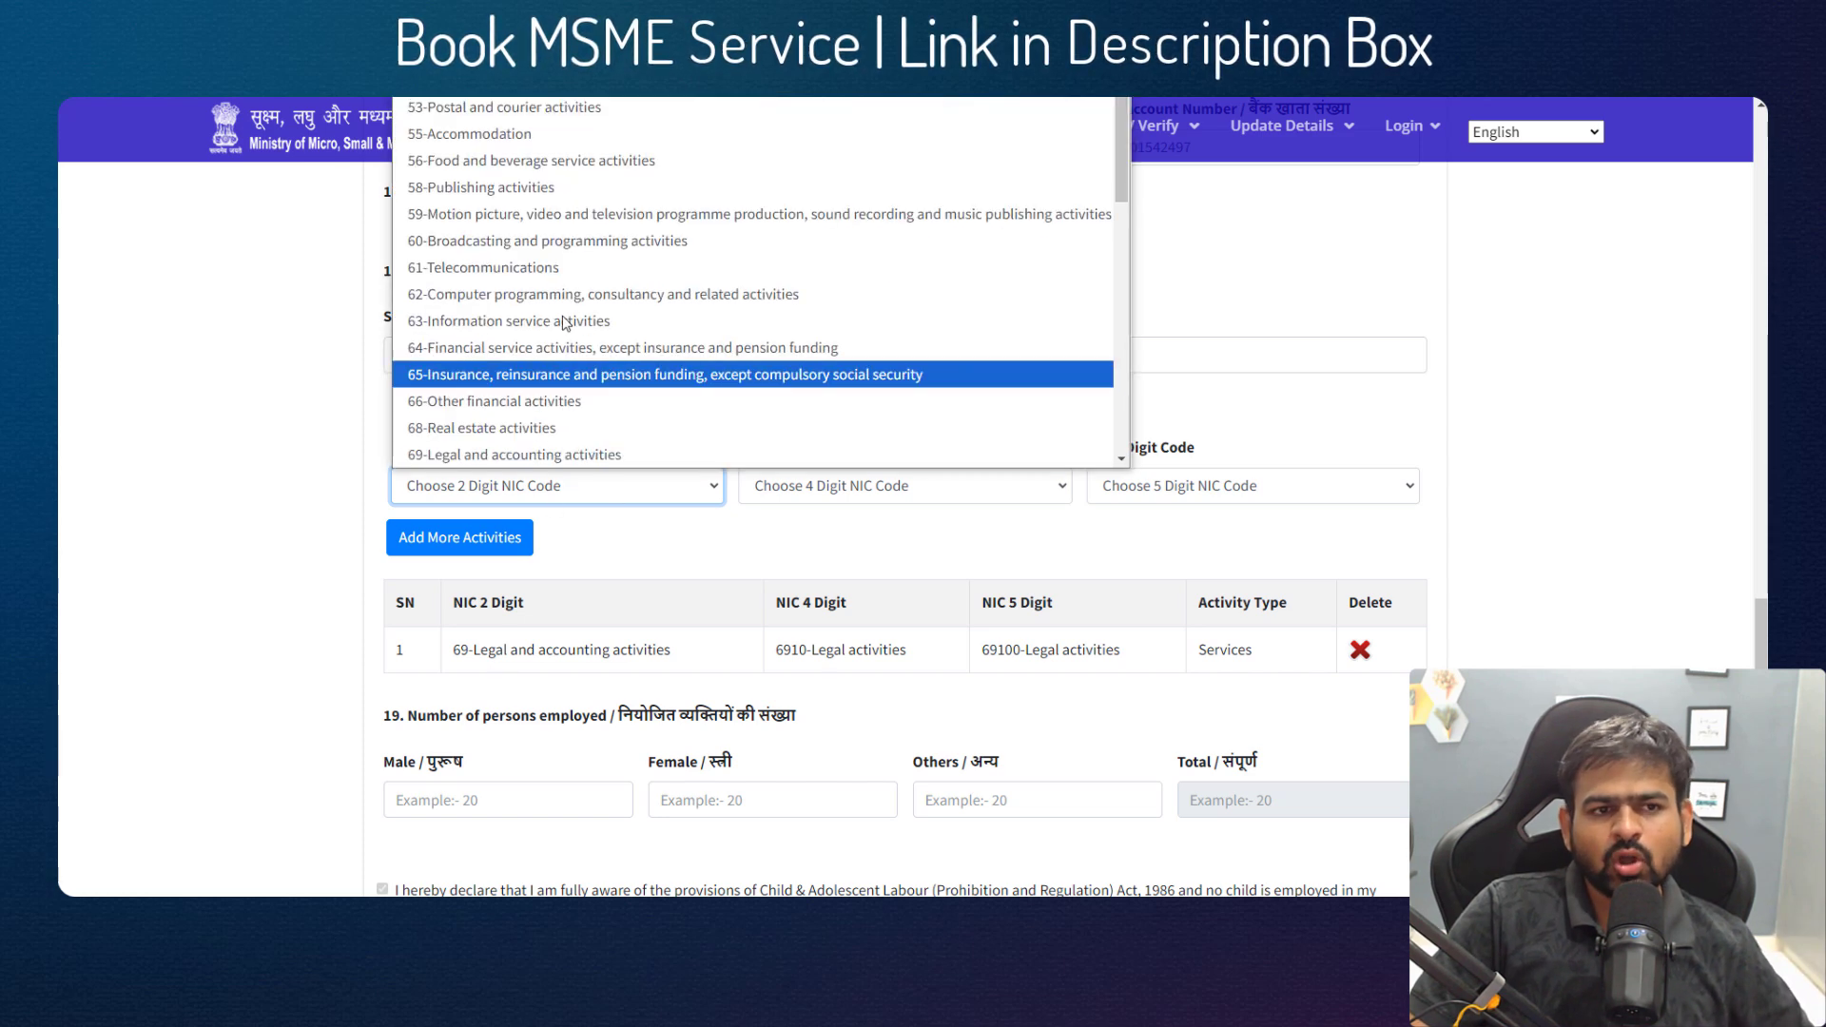
scroll(533, 314, down, 6)
scroll(514, 190, up, 6)
scroll(492, 332, down, 5)
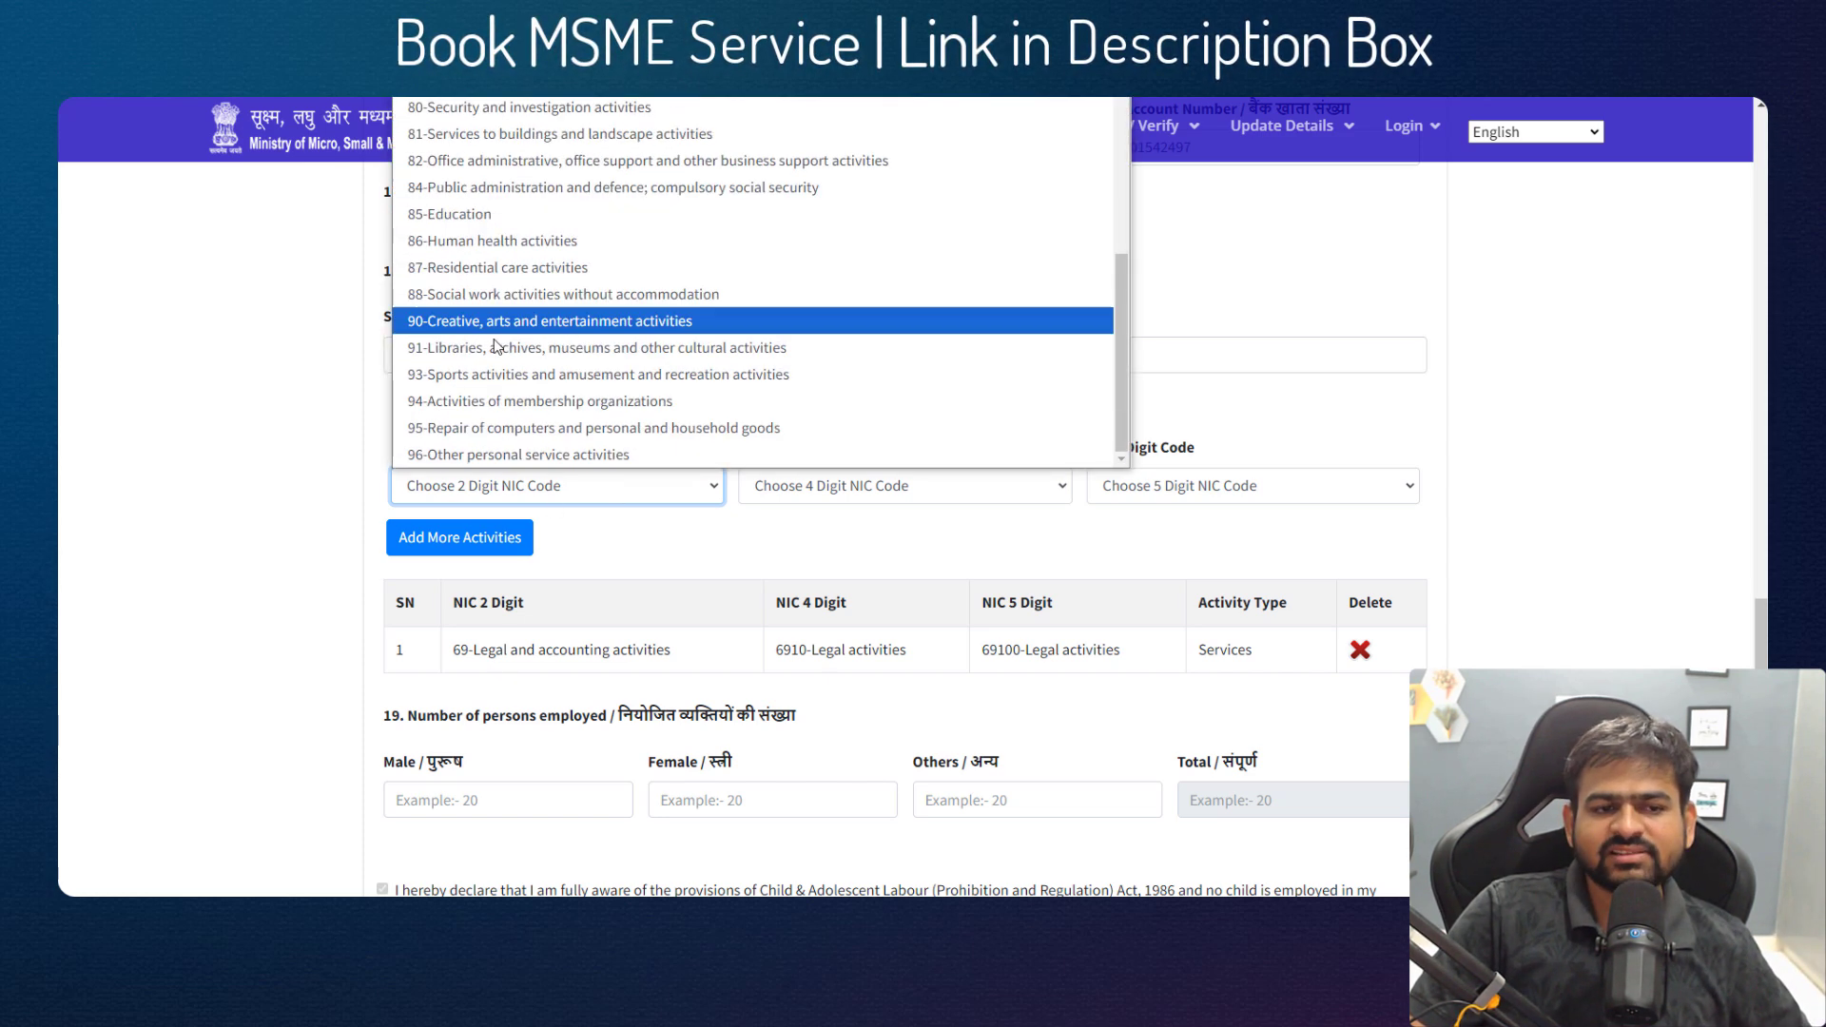
click(516, 404)
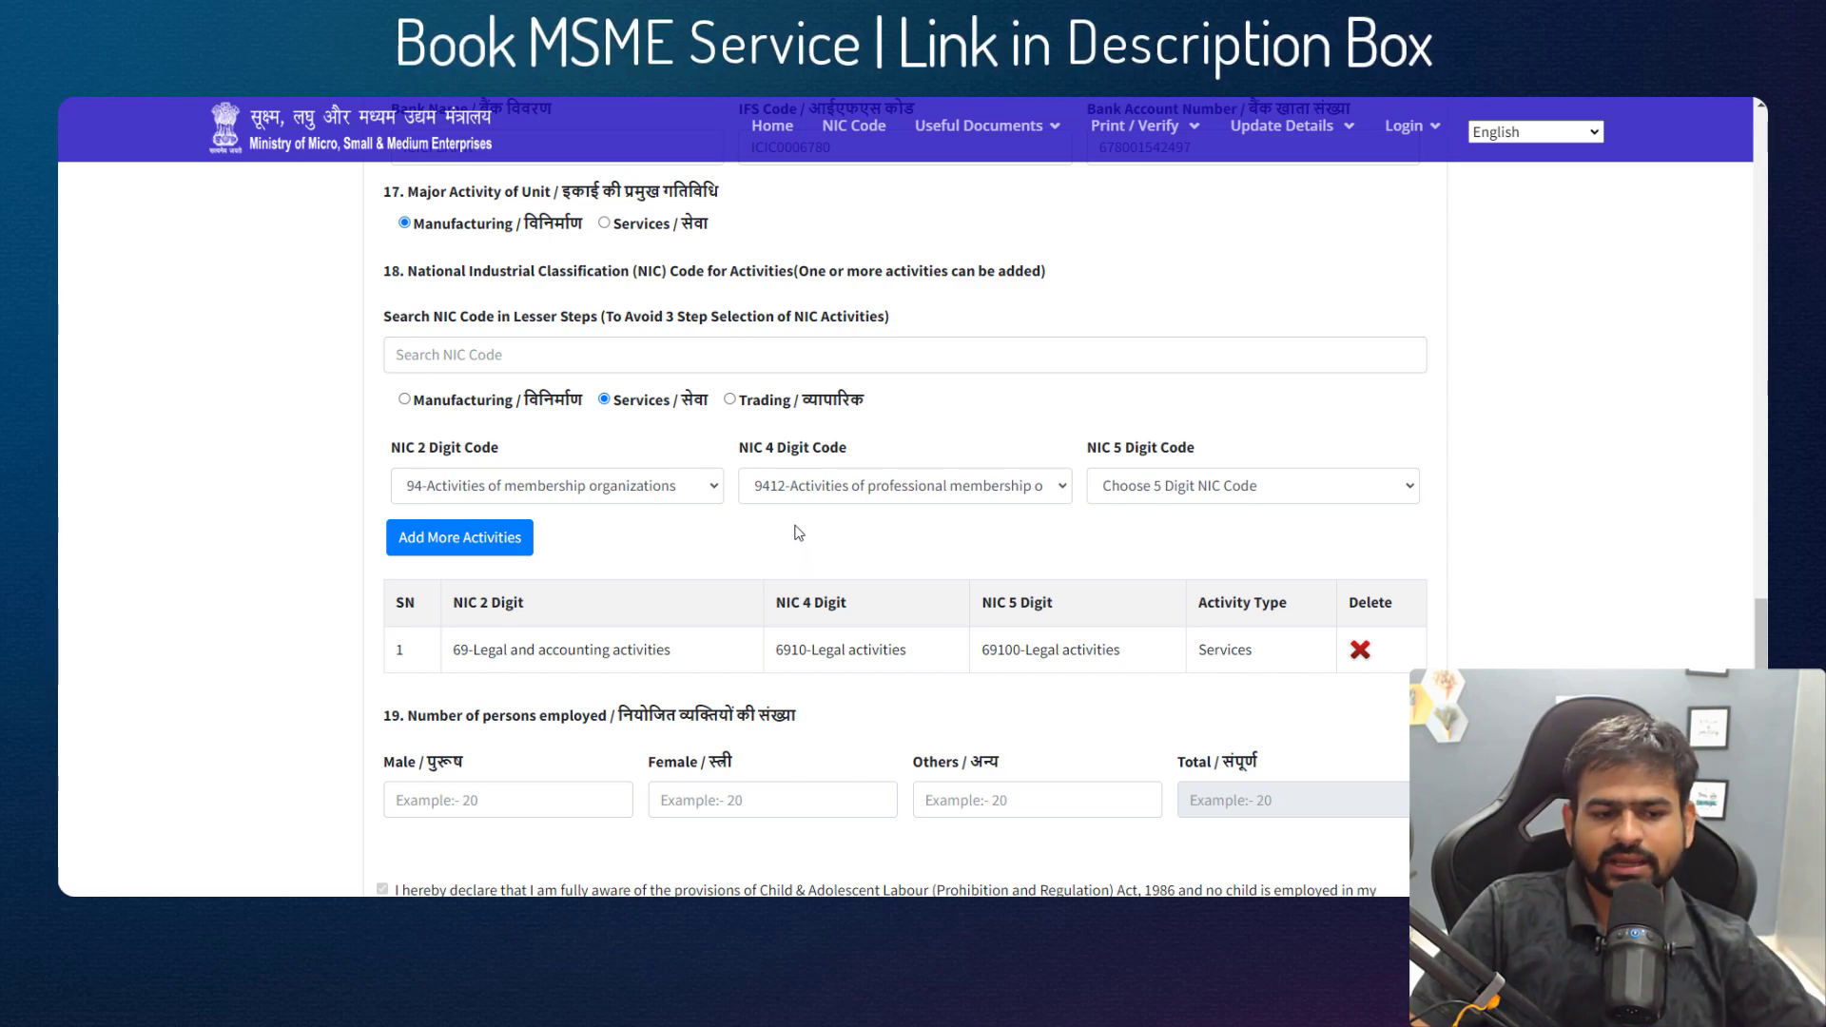
- Set the number of male persons employed to 1
scroll(676, 464, down, 4)
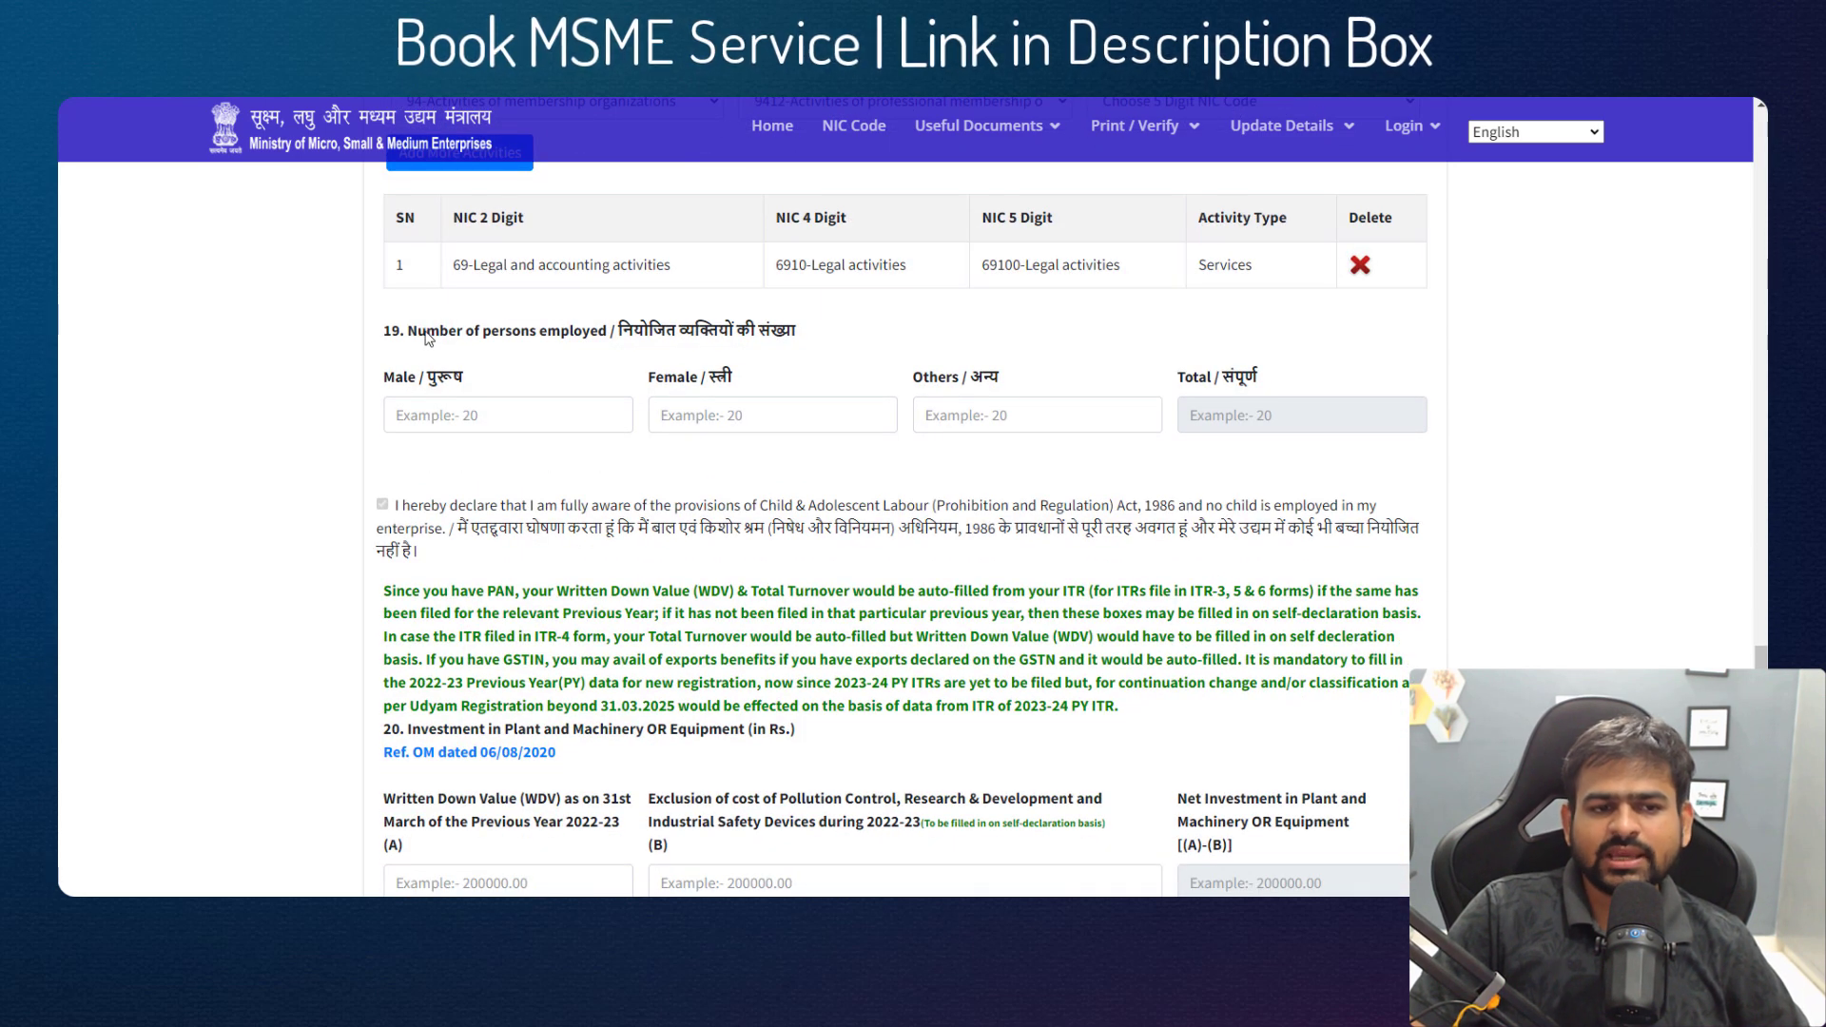
drag(428, 337, 544, 347)
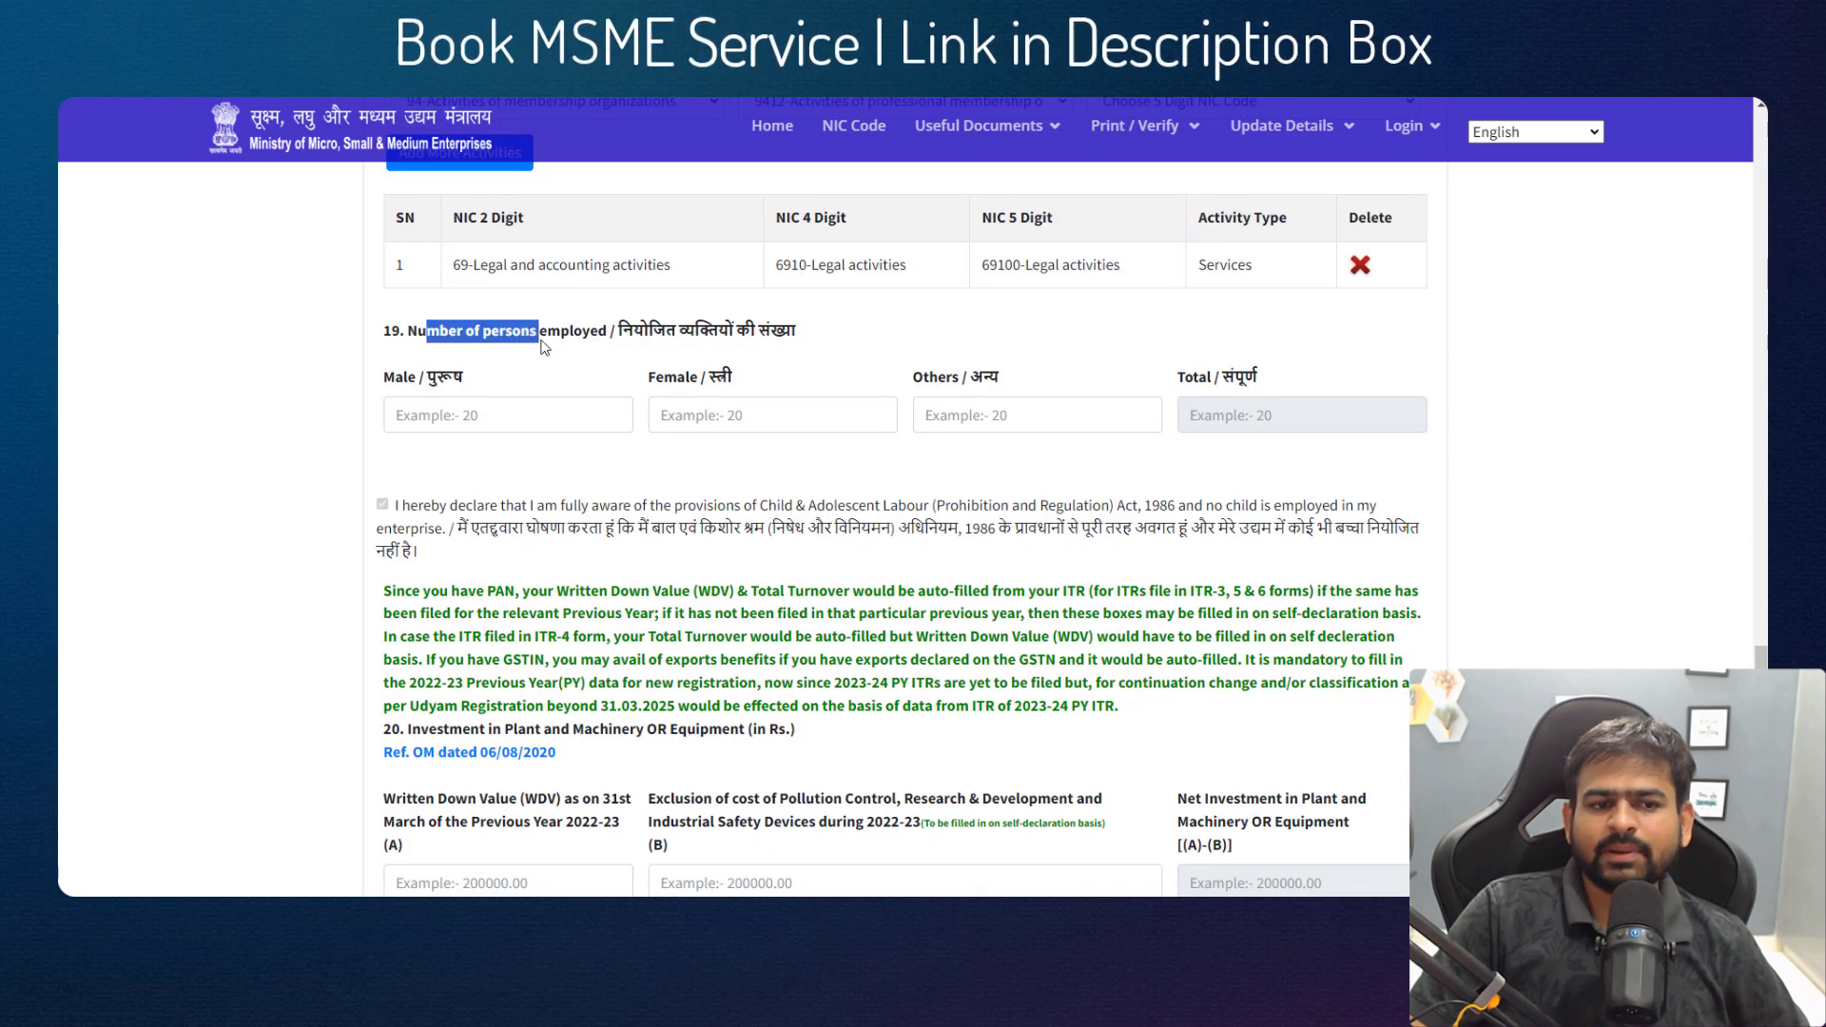
click(510, 426)
text(1)
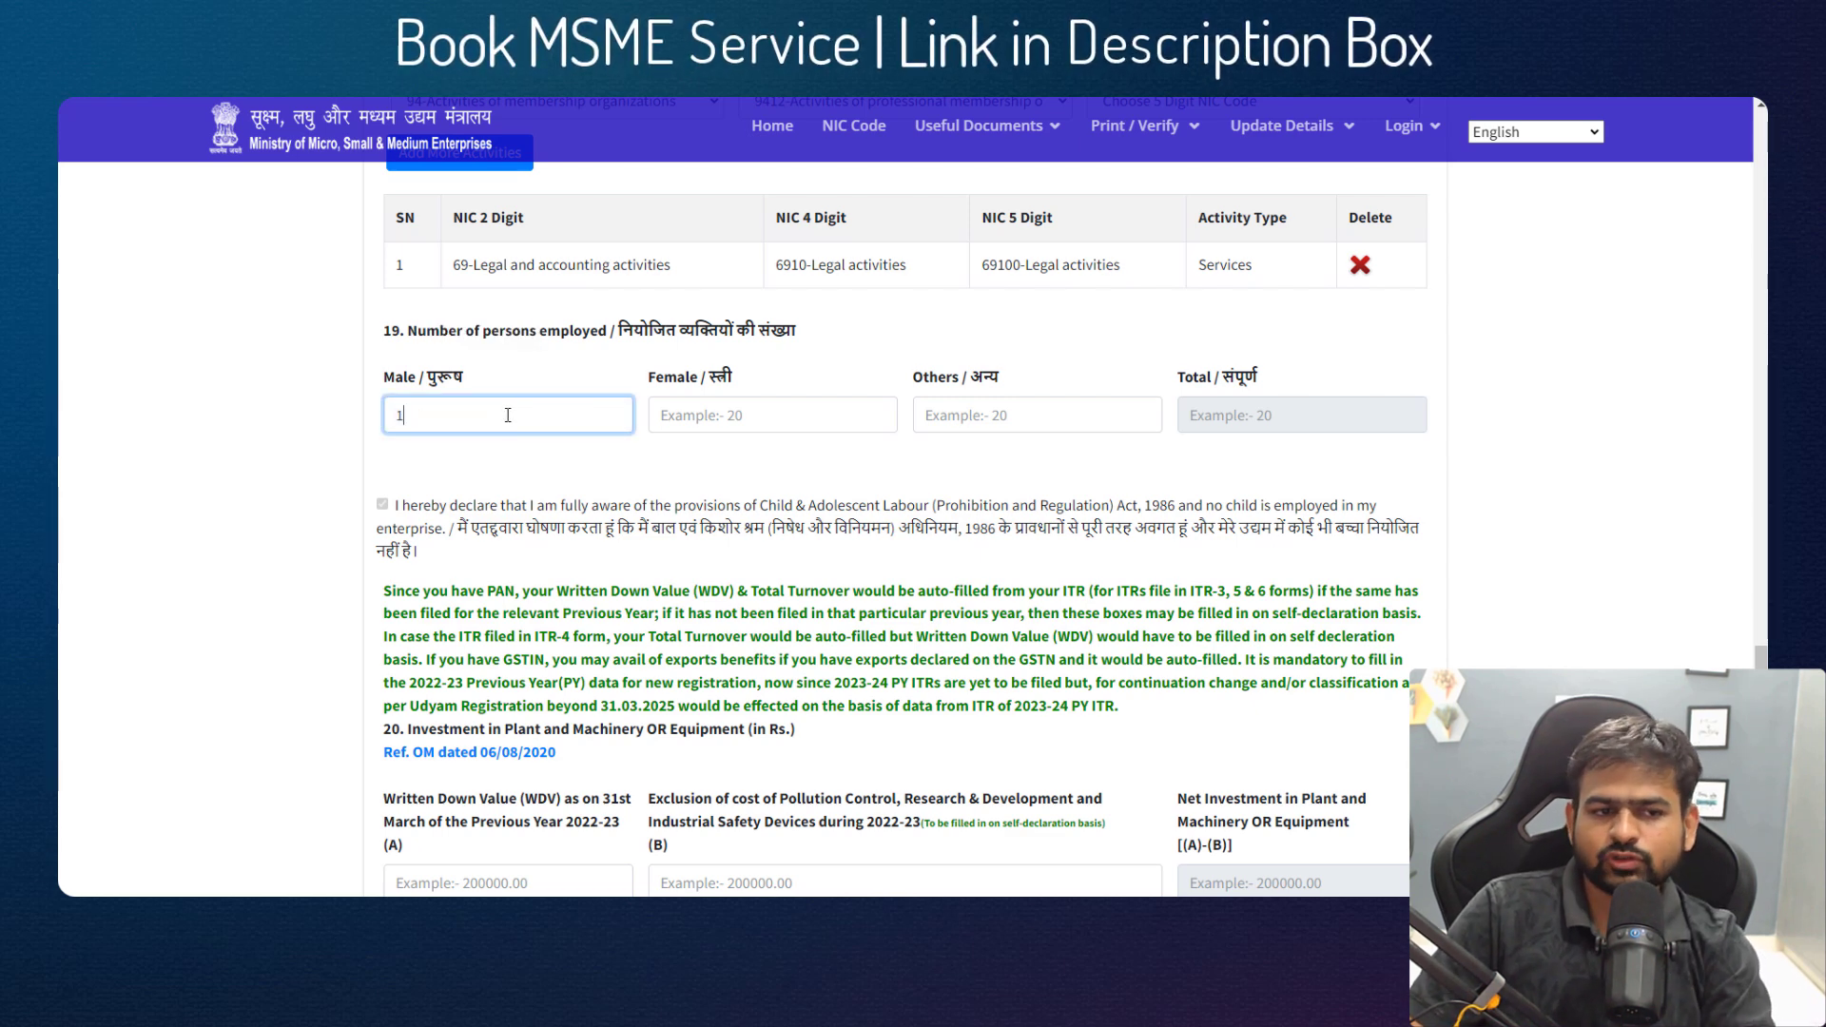
click(562, 455)
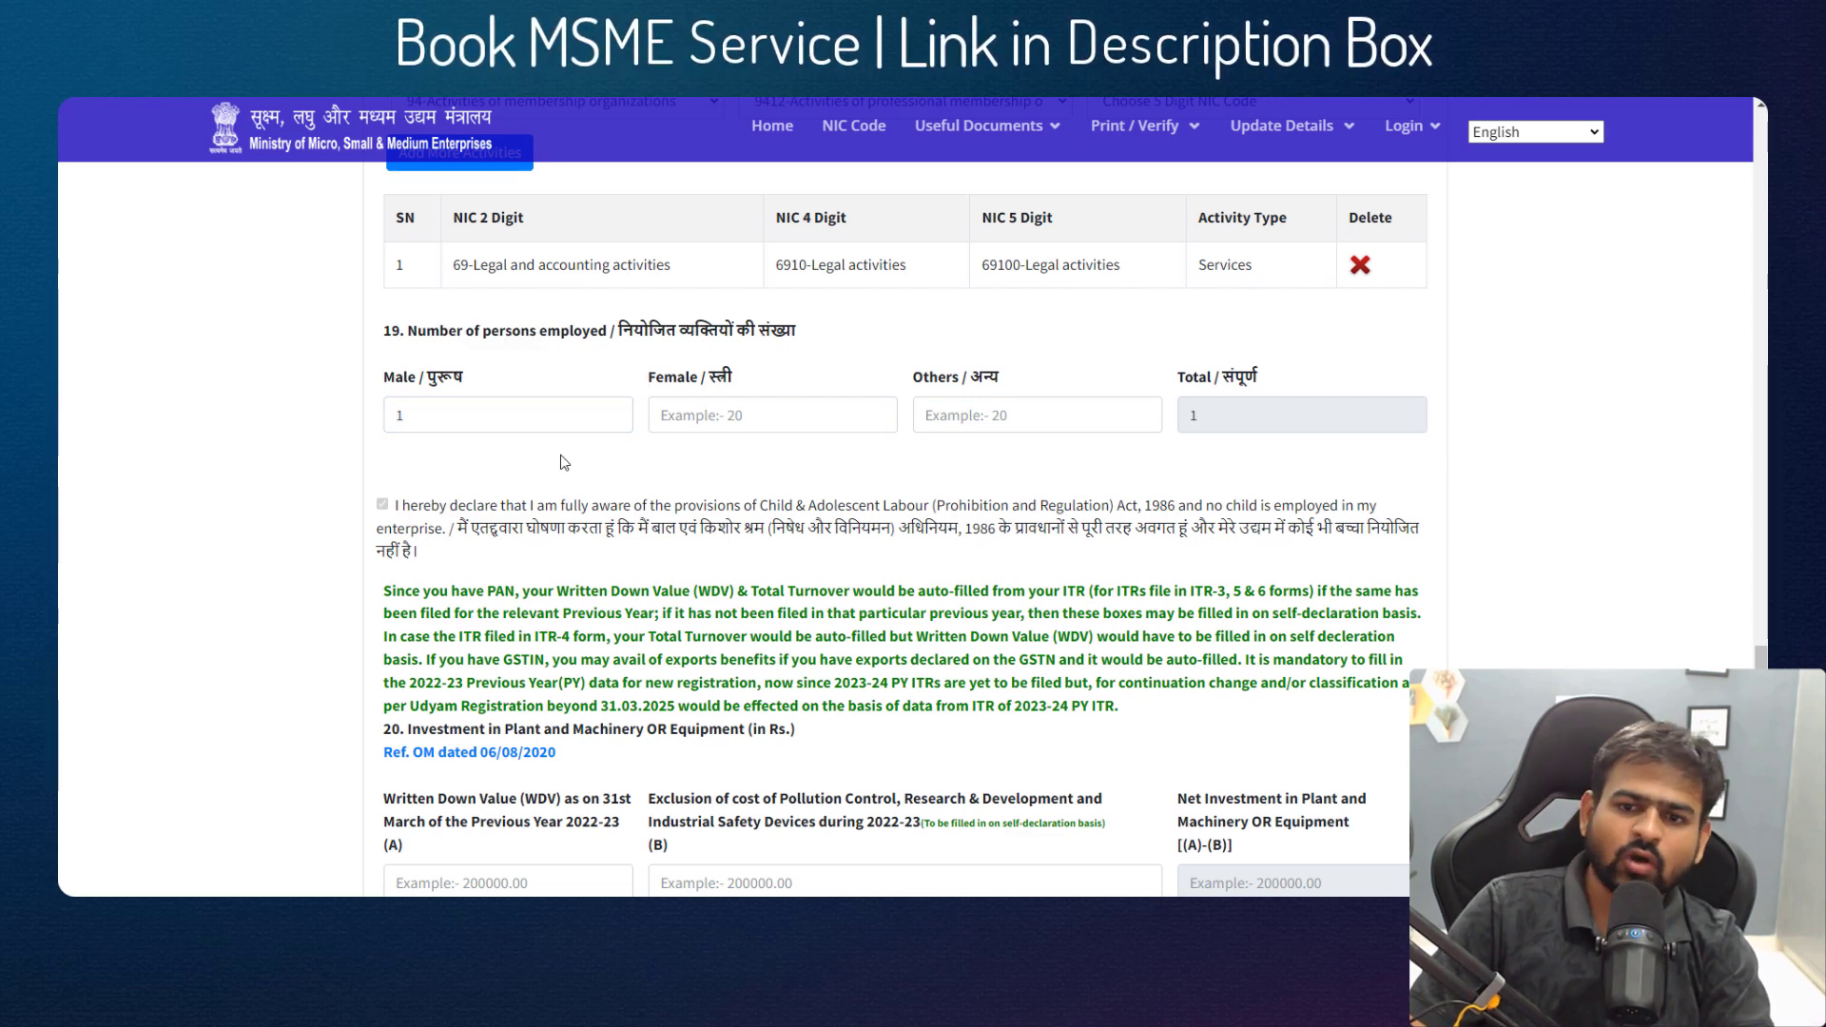
click(631, 411)
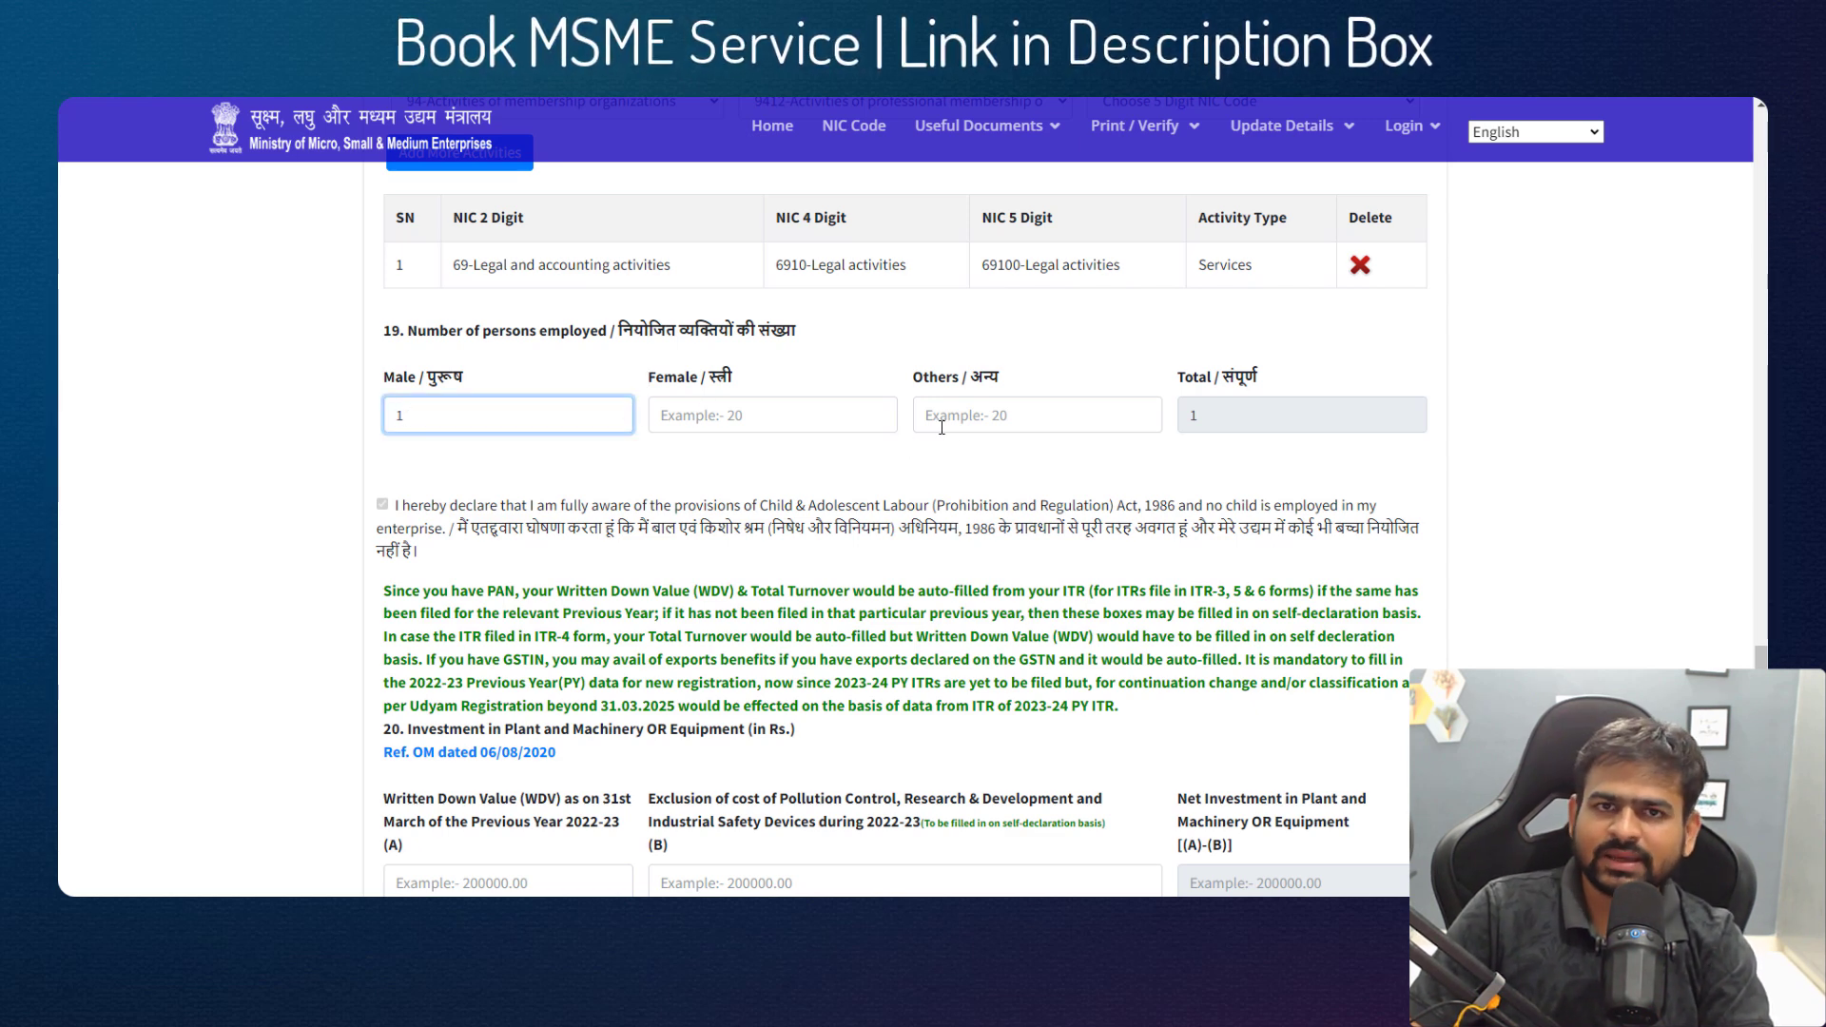
- Enter 0 for the 2022-23 written down value, the pollution control, research and safety exclusion cost, and the total turnover
scroll(562, 428, down, 4)
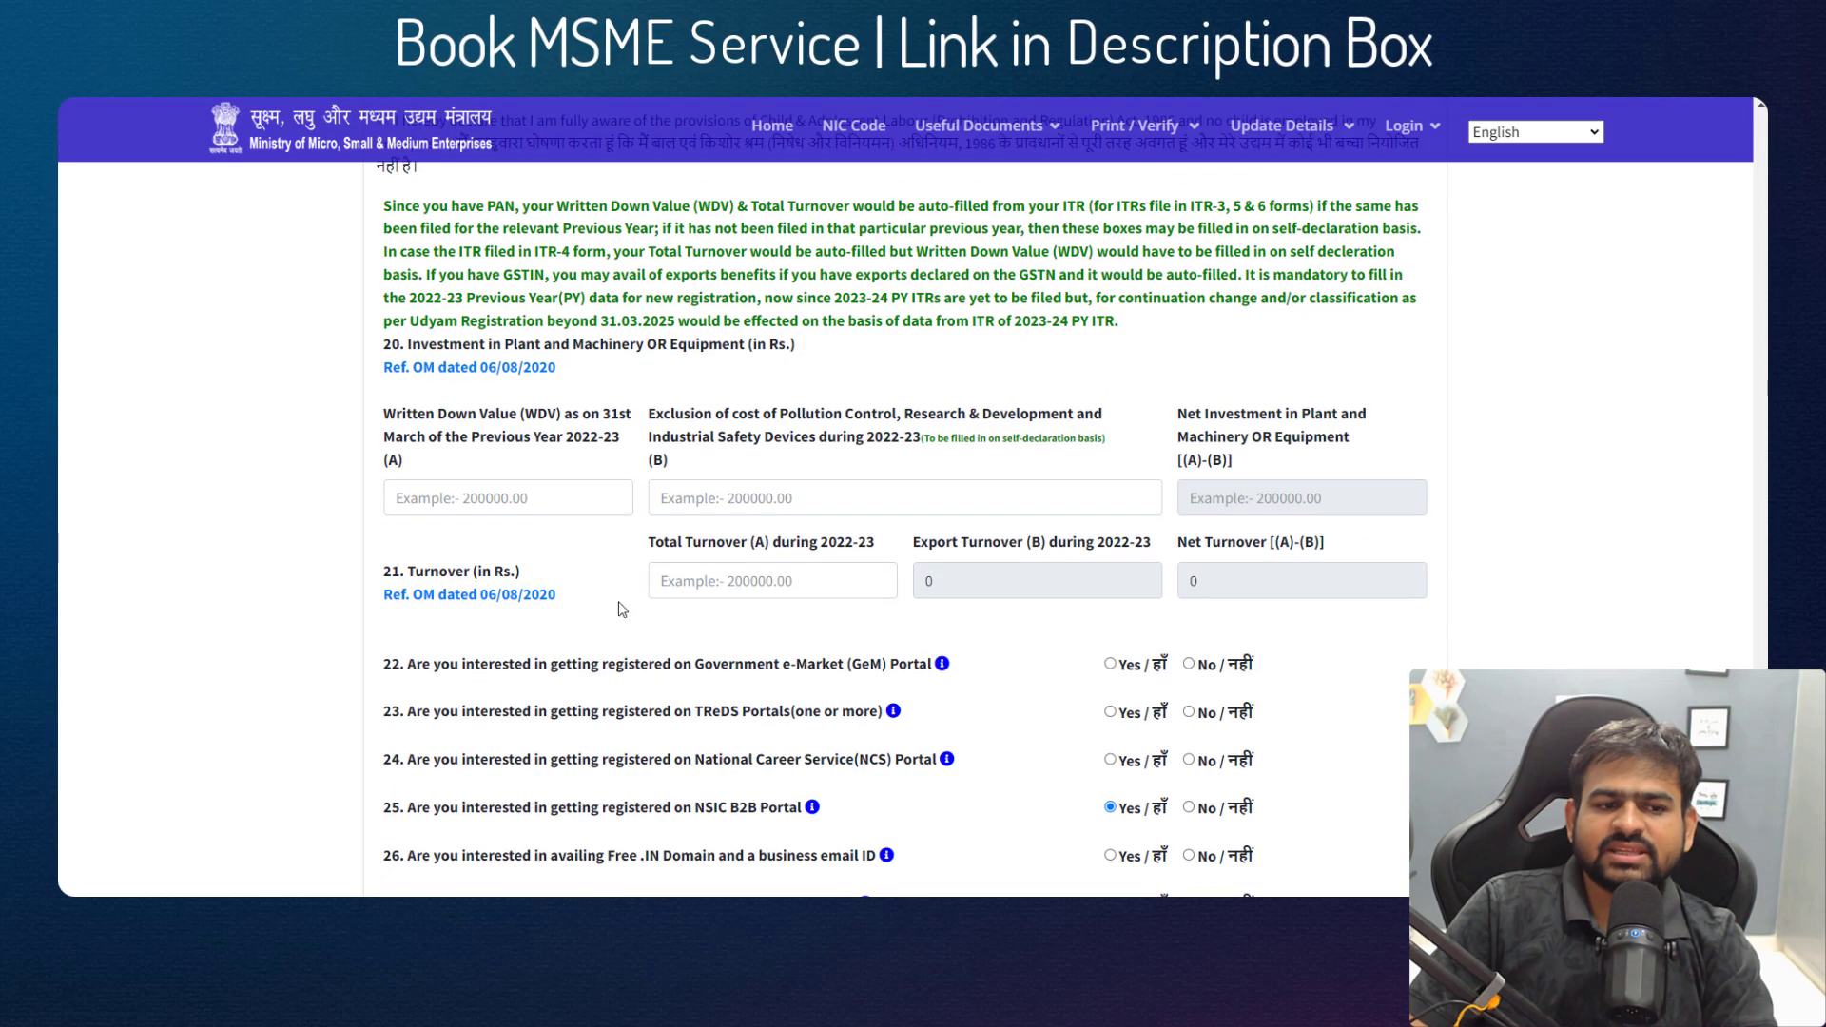
drag(559, 350, 684, 352)
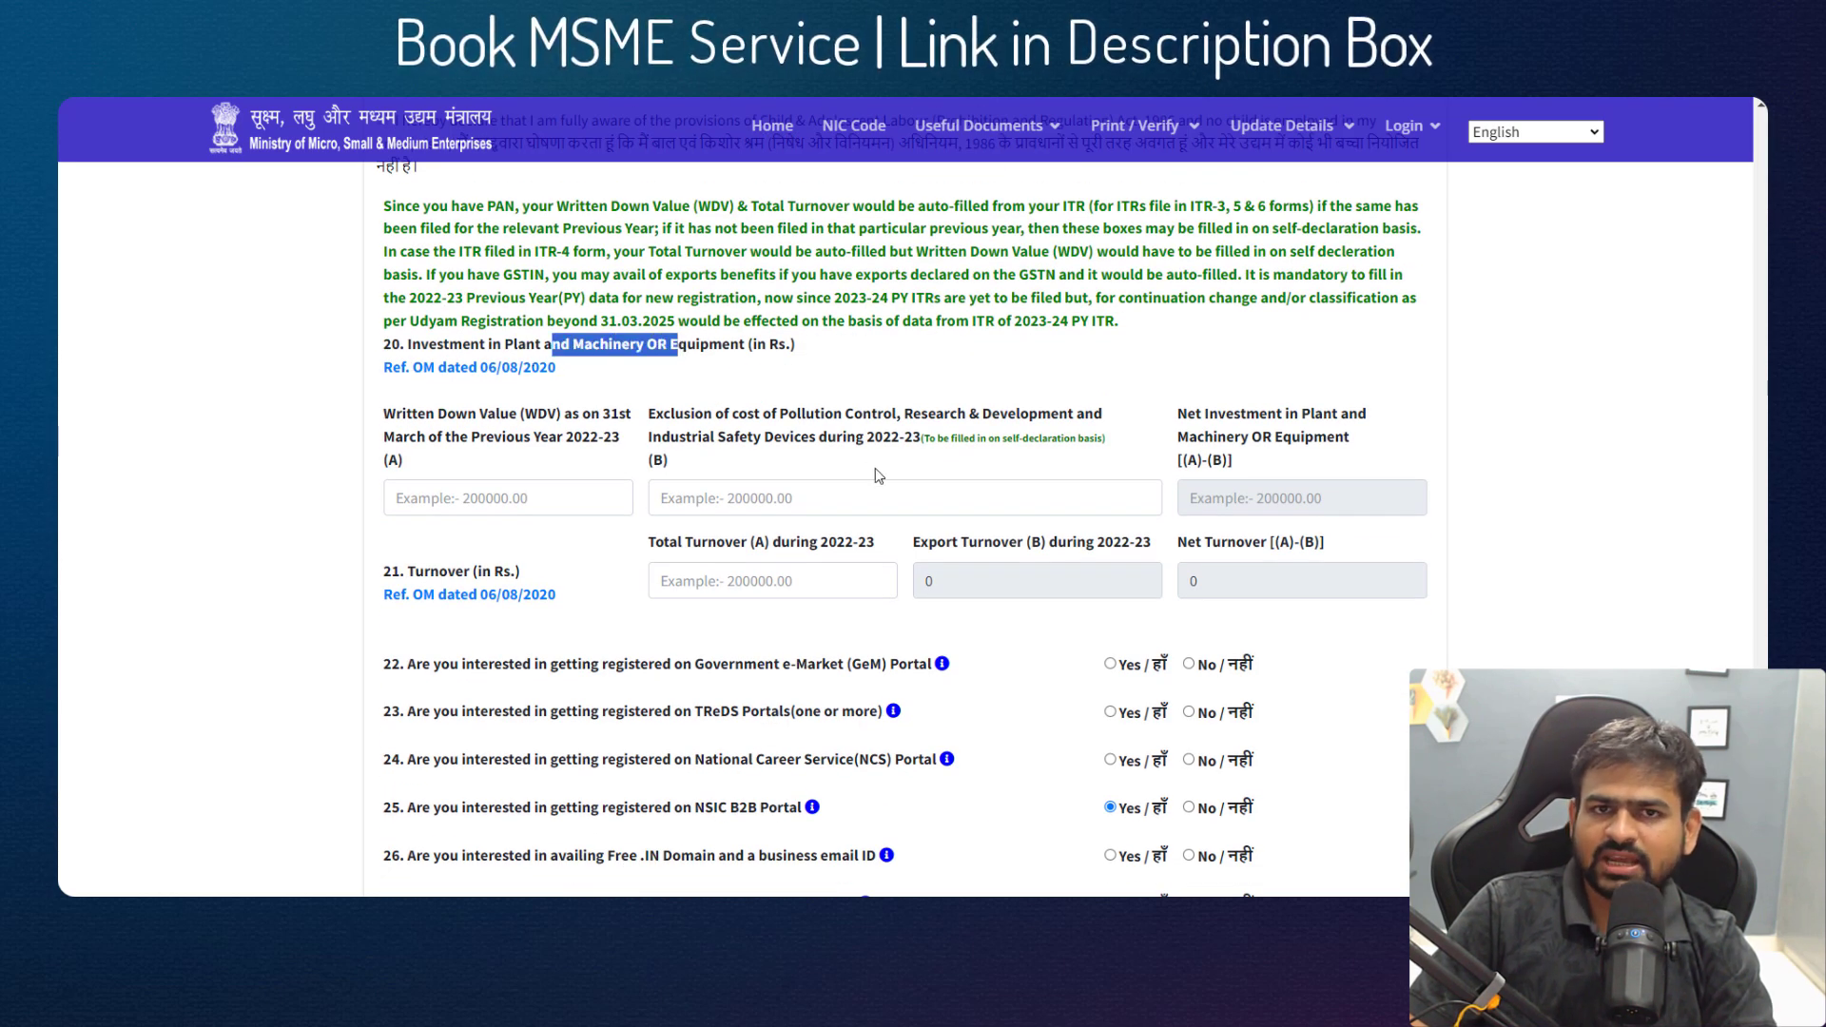
scroll(879, 476, down, 2)
scroll(884, 483, up, 2)
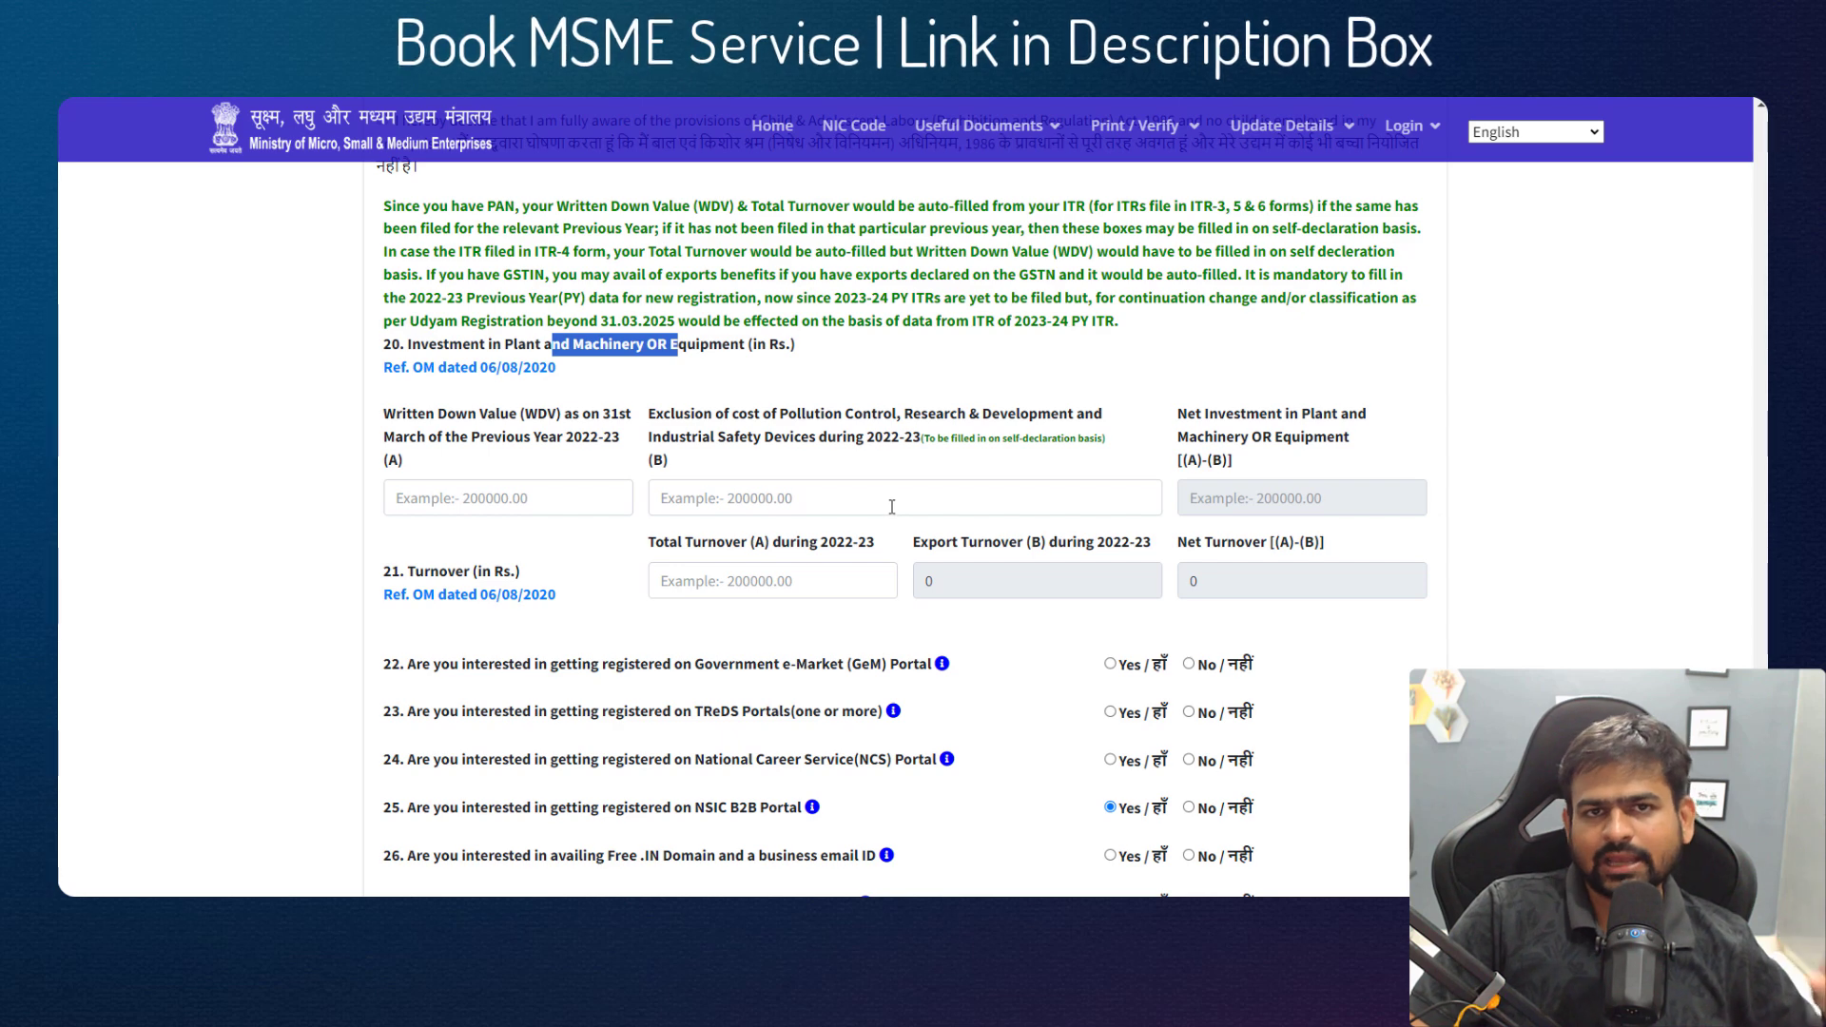
click(558, 490)
text(0)
click(704, 498)
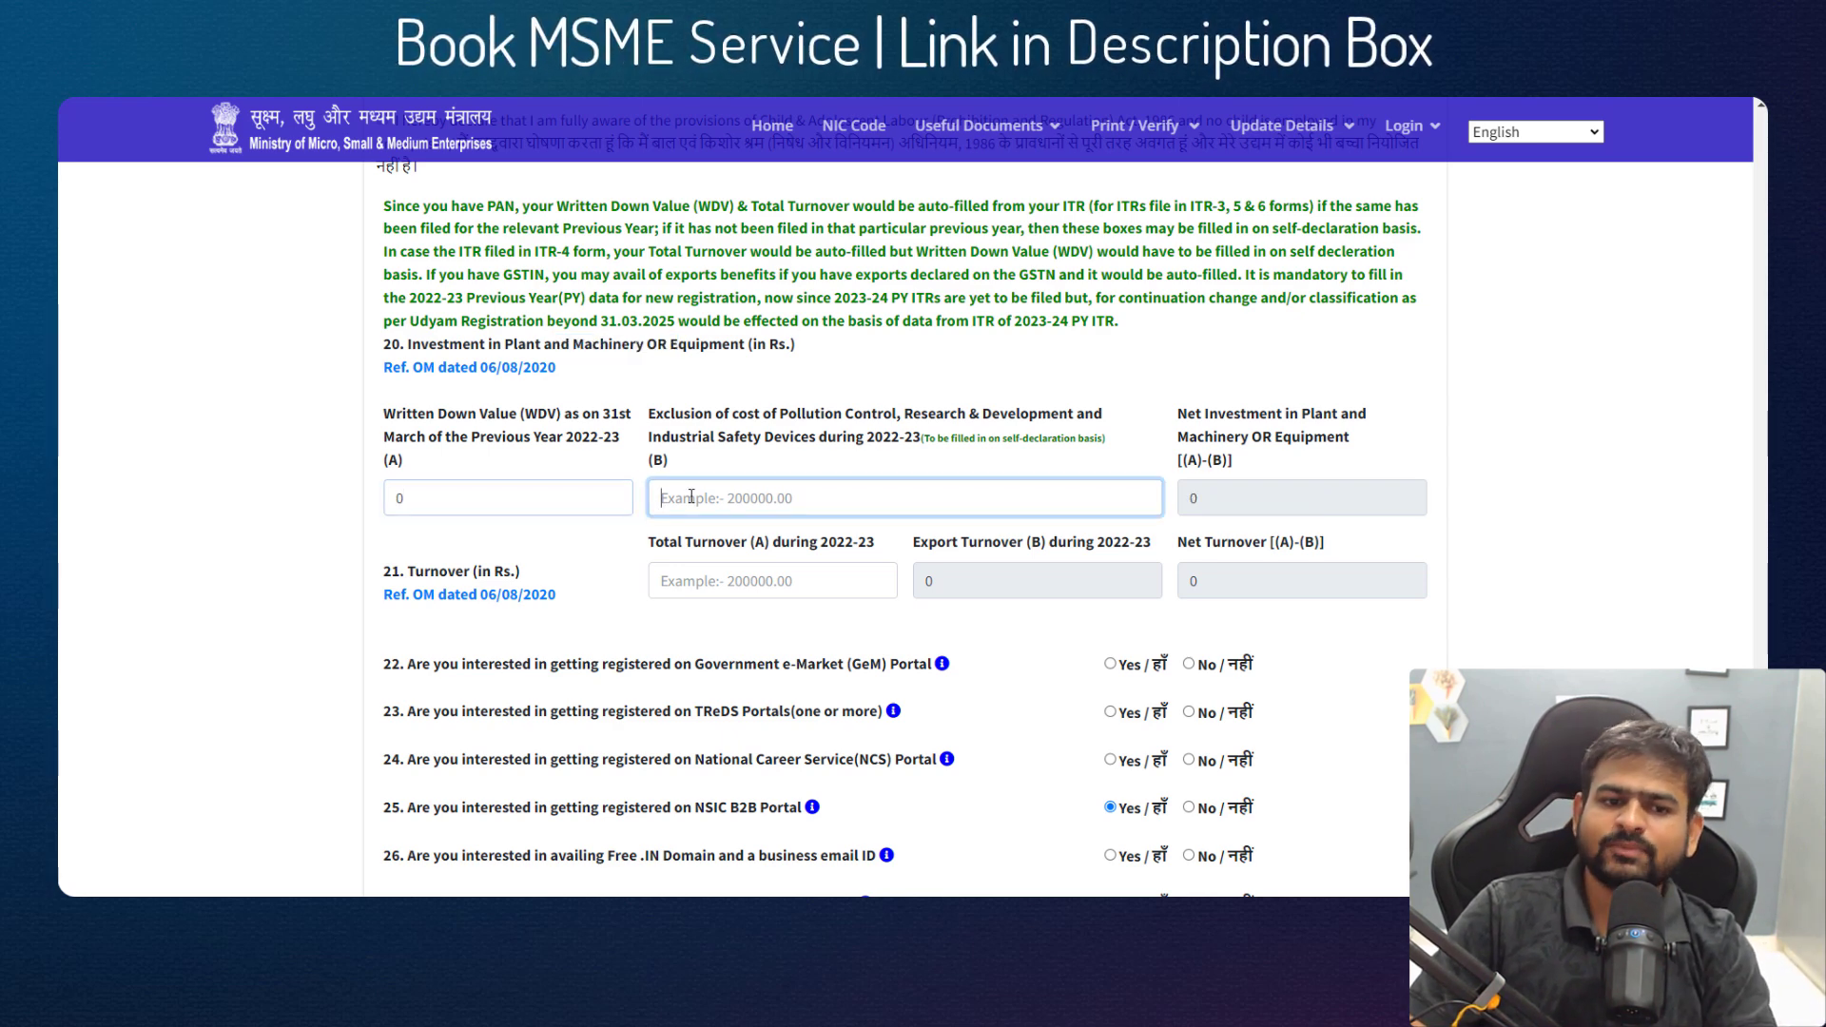
text(0)
click(727, 570)
text(0)
- Choose 1. JAIPUR CITY as the District Industries Centre
scroll(727, 570, down, 4)
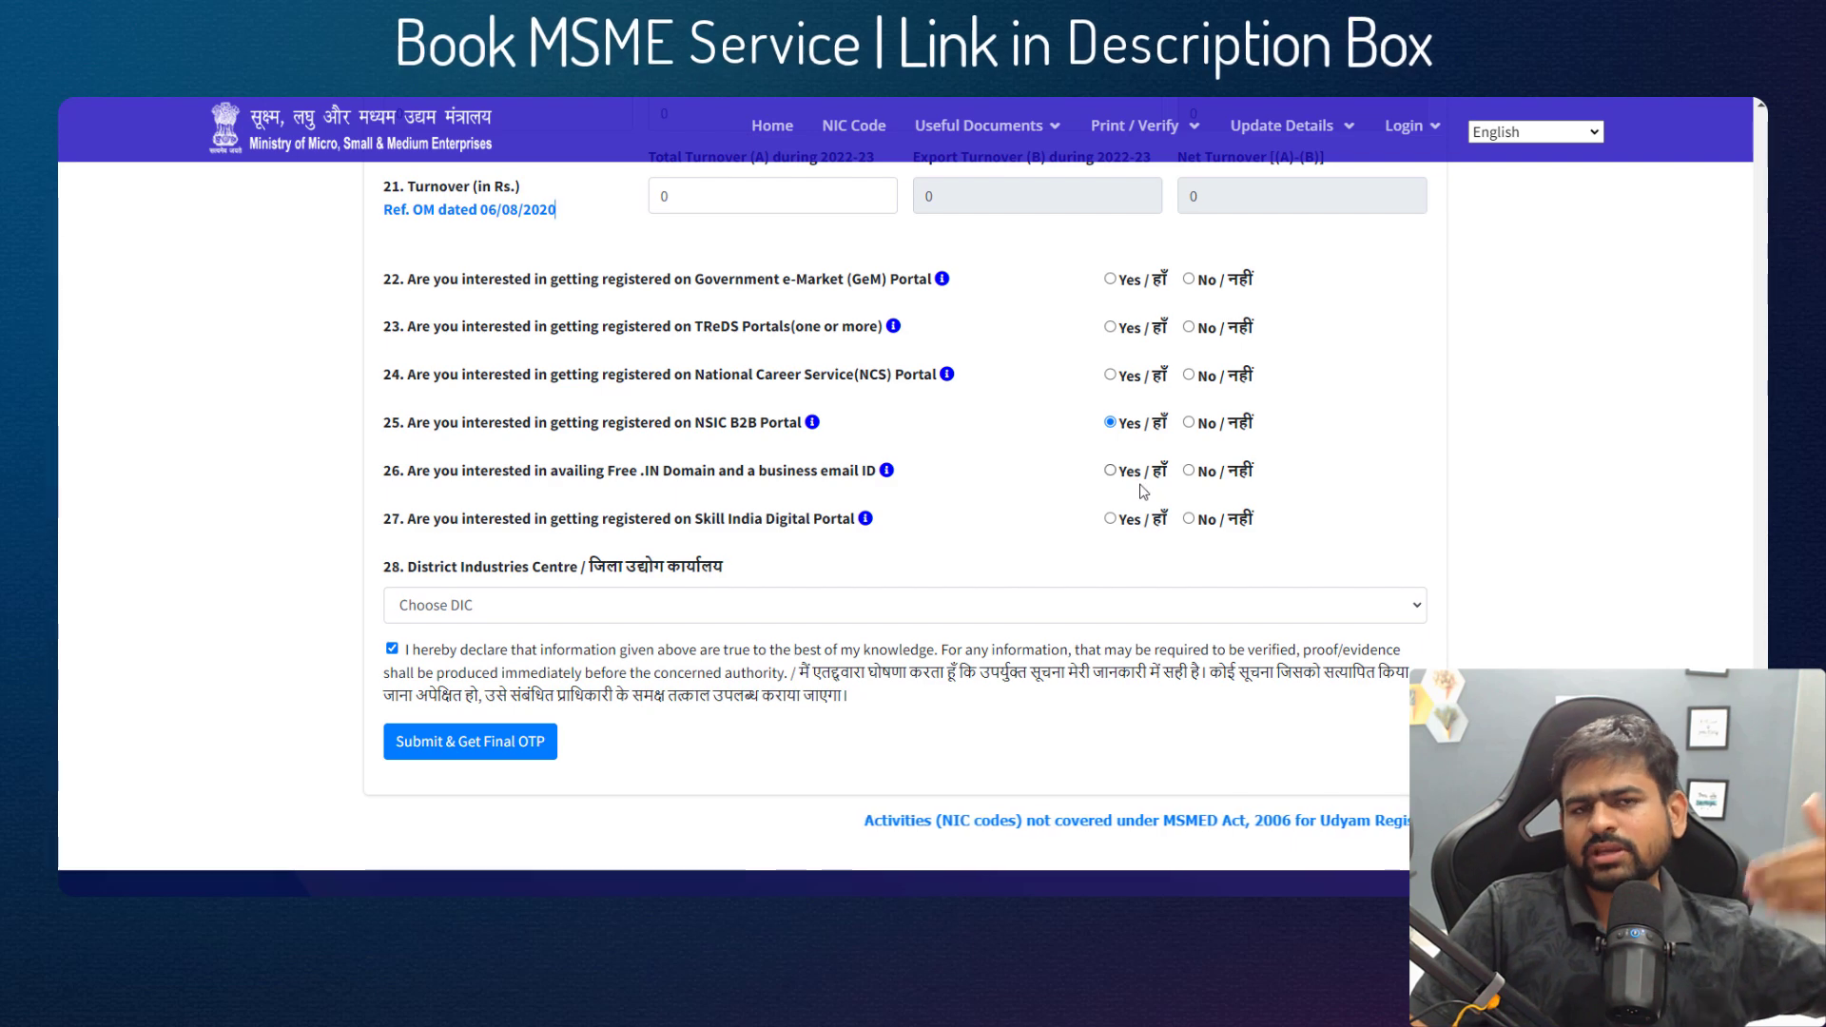
scroll(1142, 480, down, 4)
drag(383, 182, 607, 214)
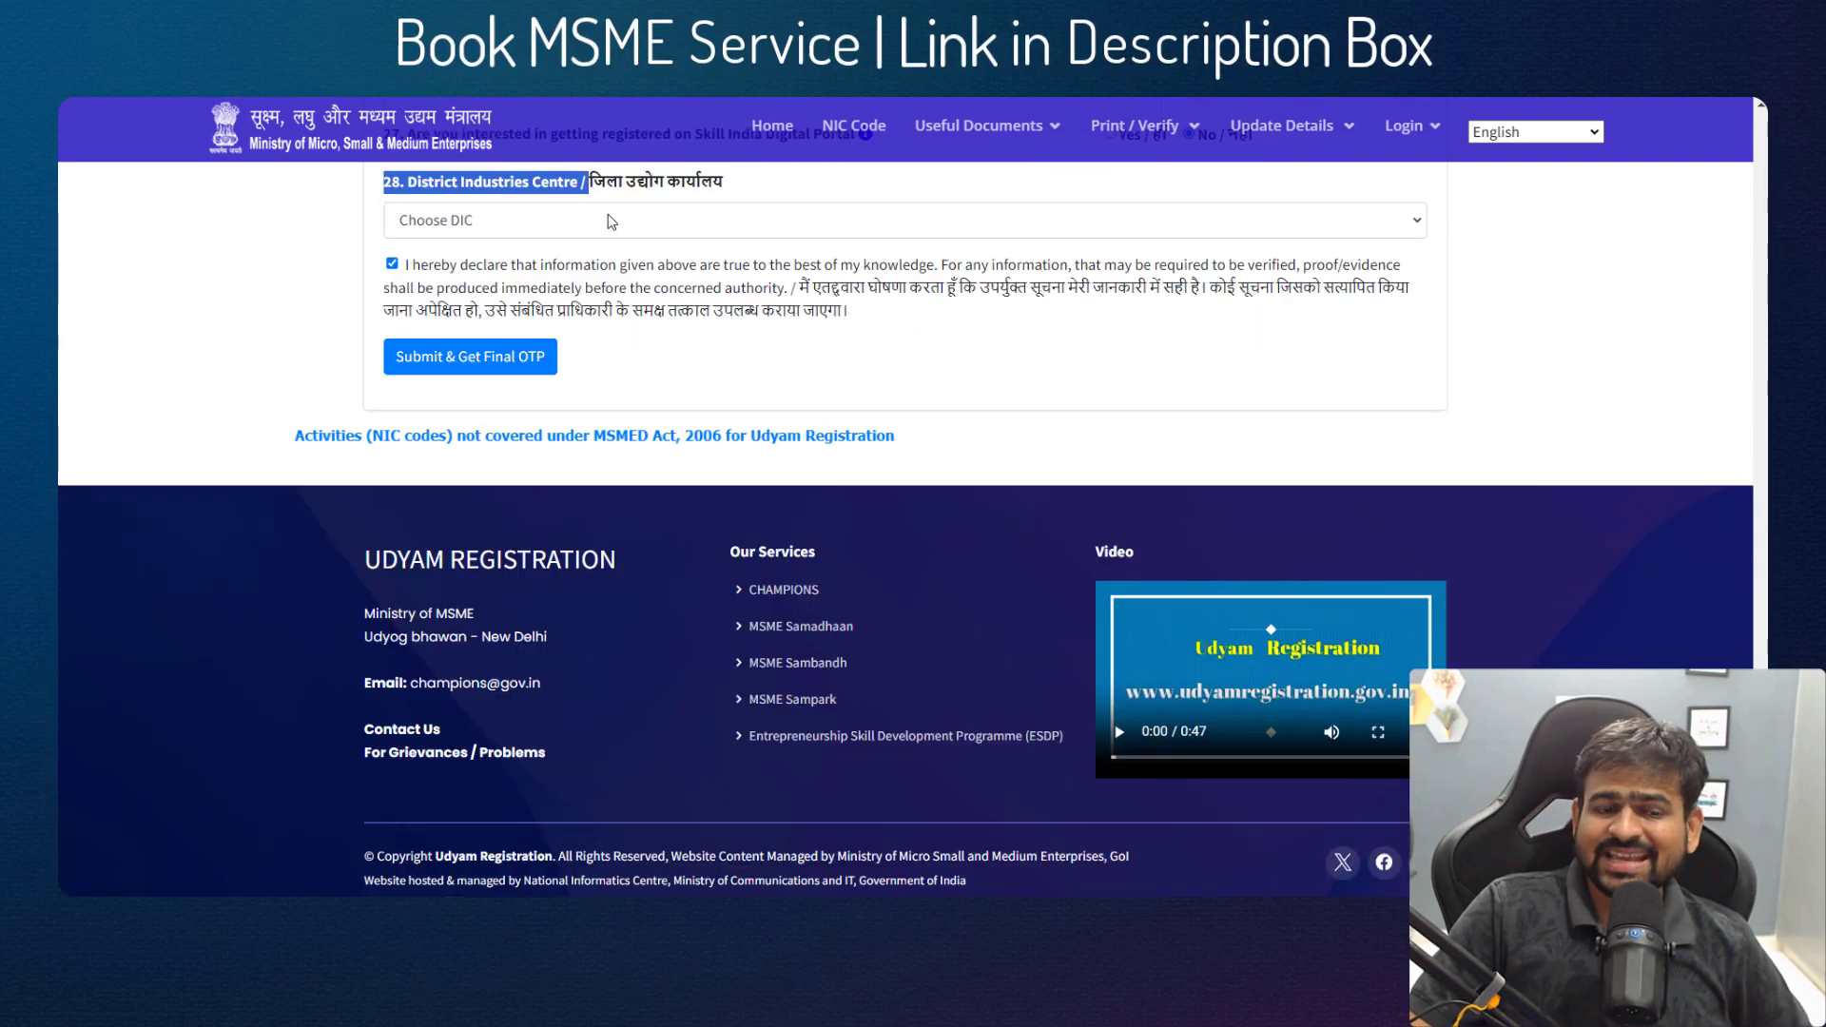
click(607, 218)
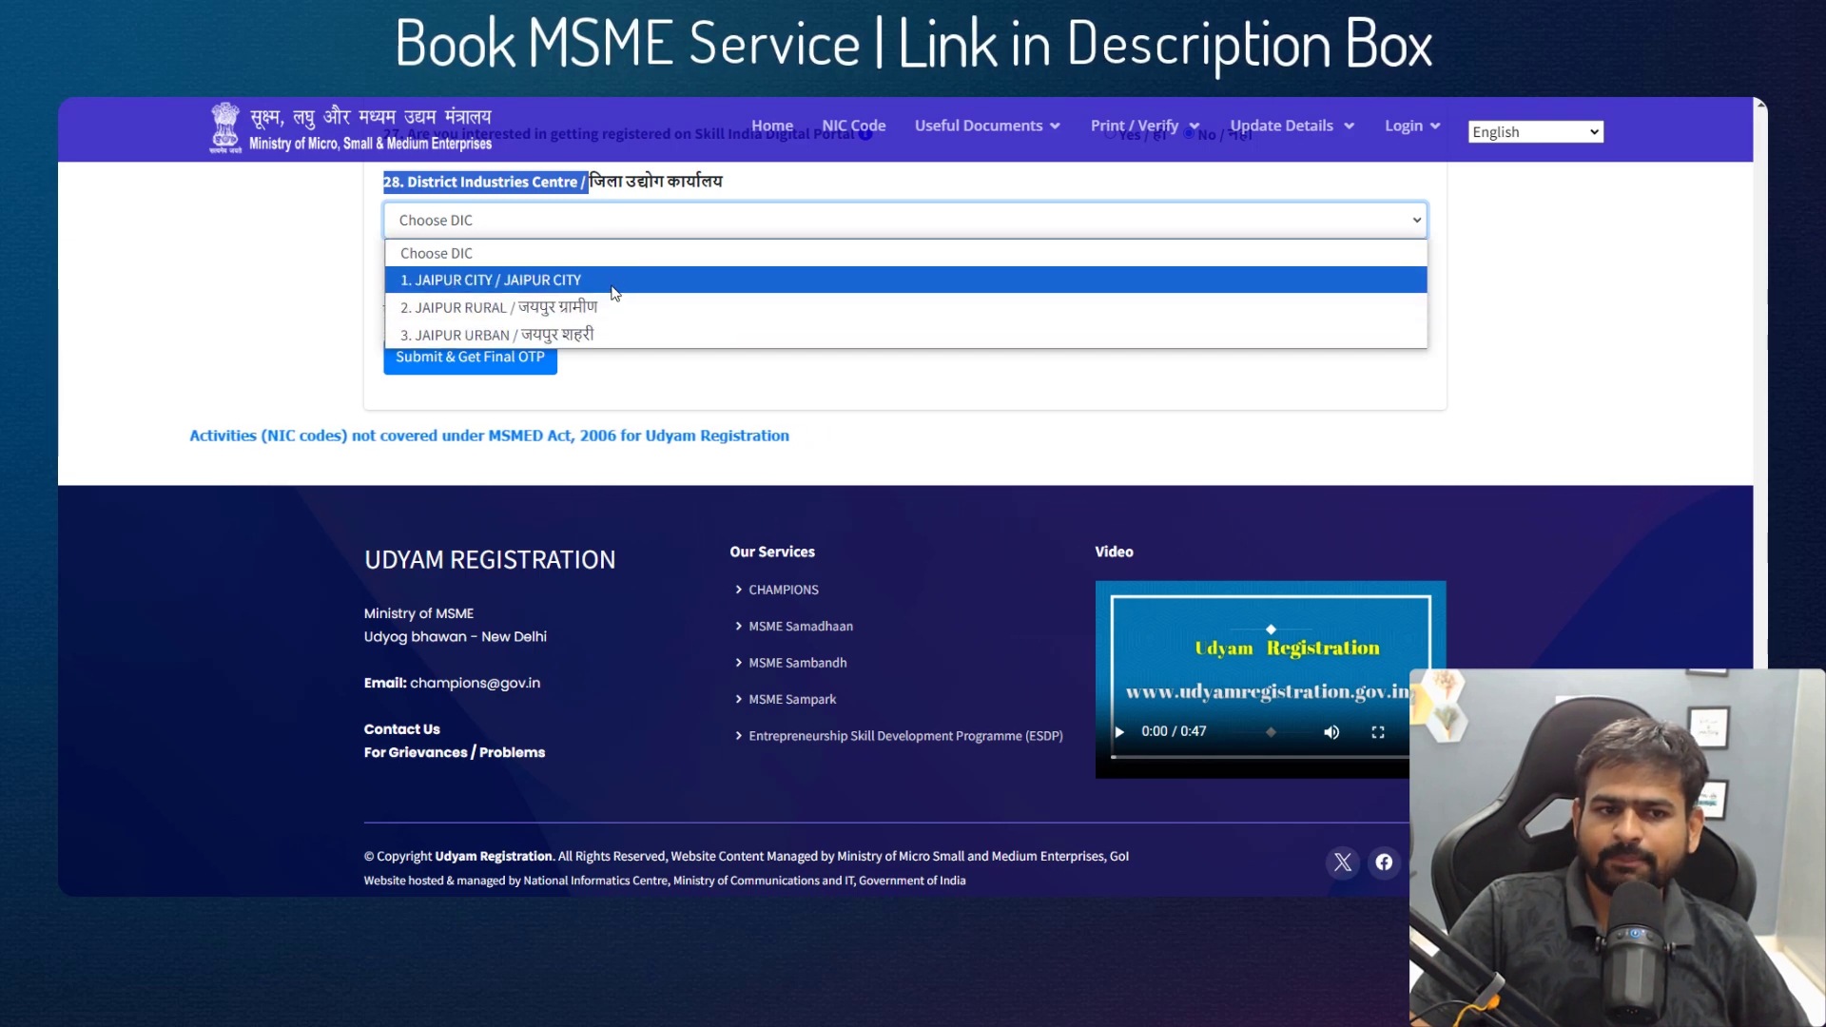
click(499, 279)
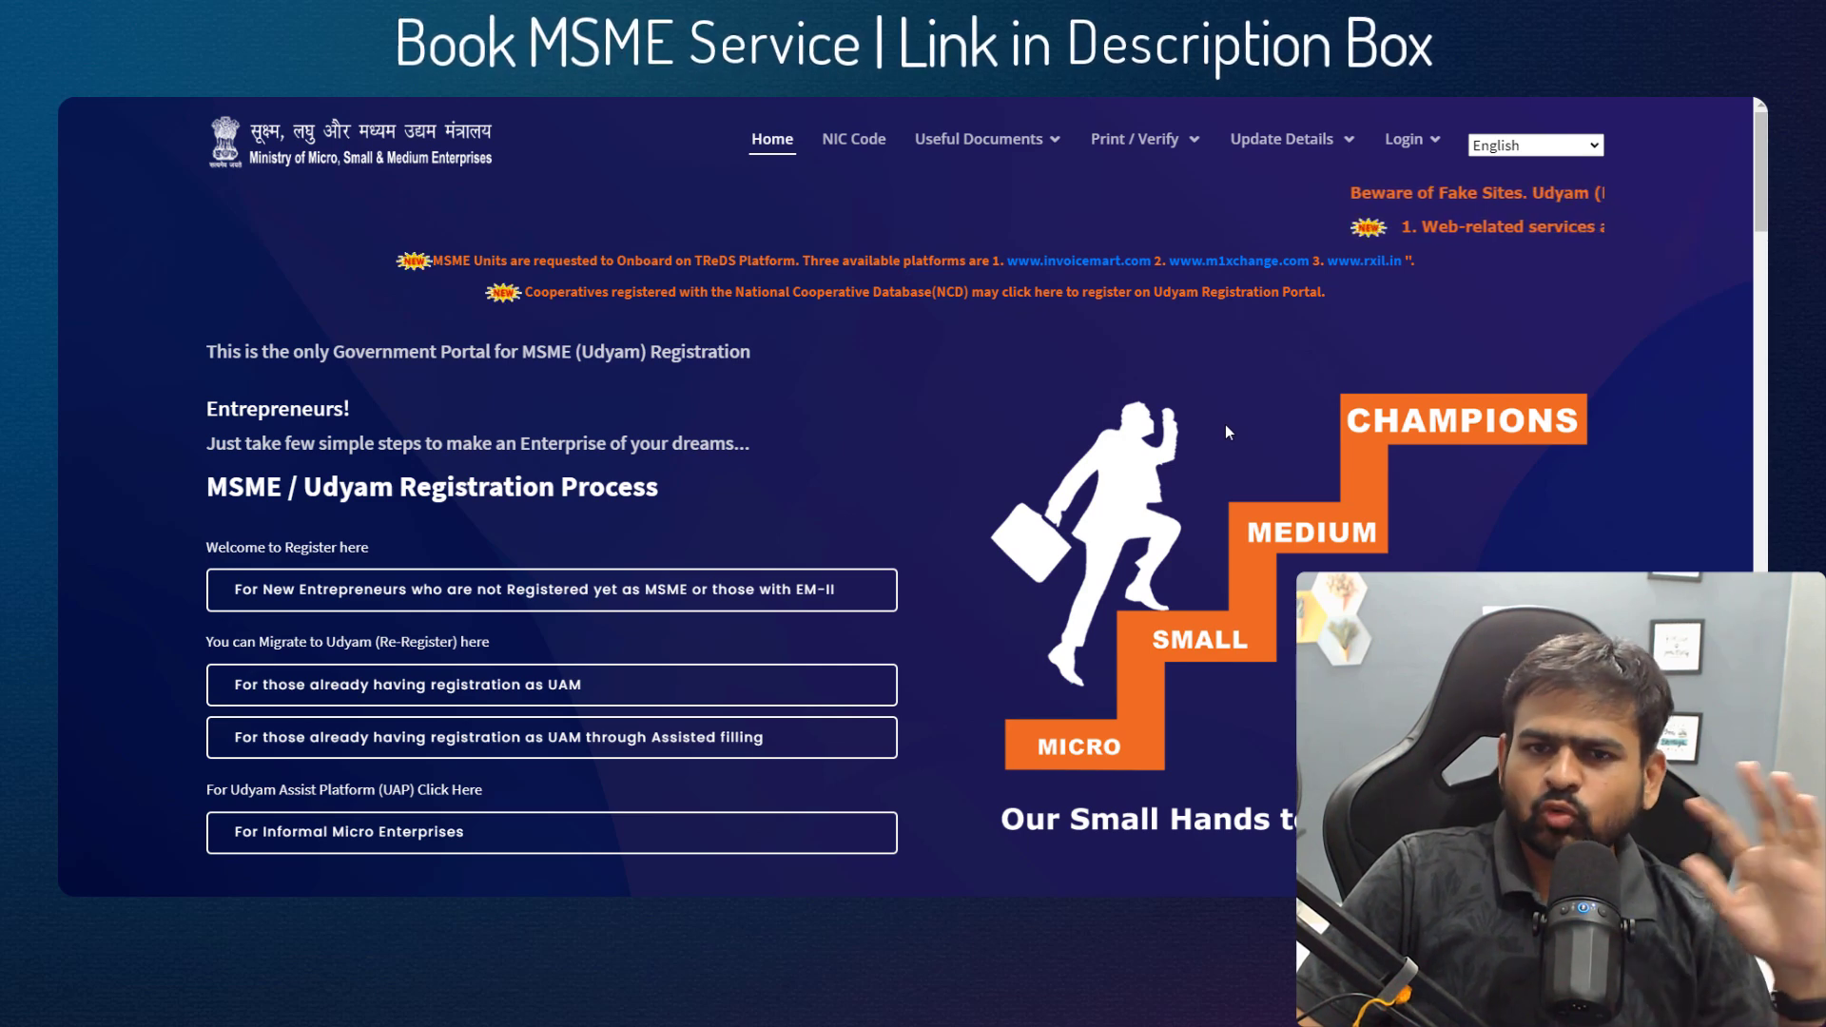
- Bring up the certificate printing and verification options on the Udyam Registration home page
mouse_move(1141, 139)
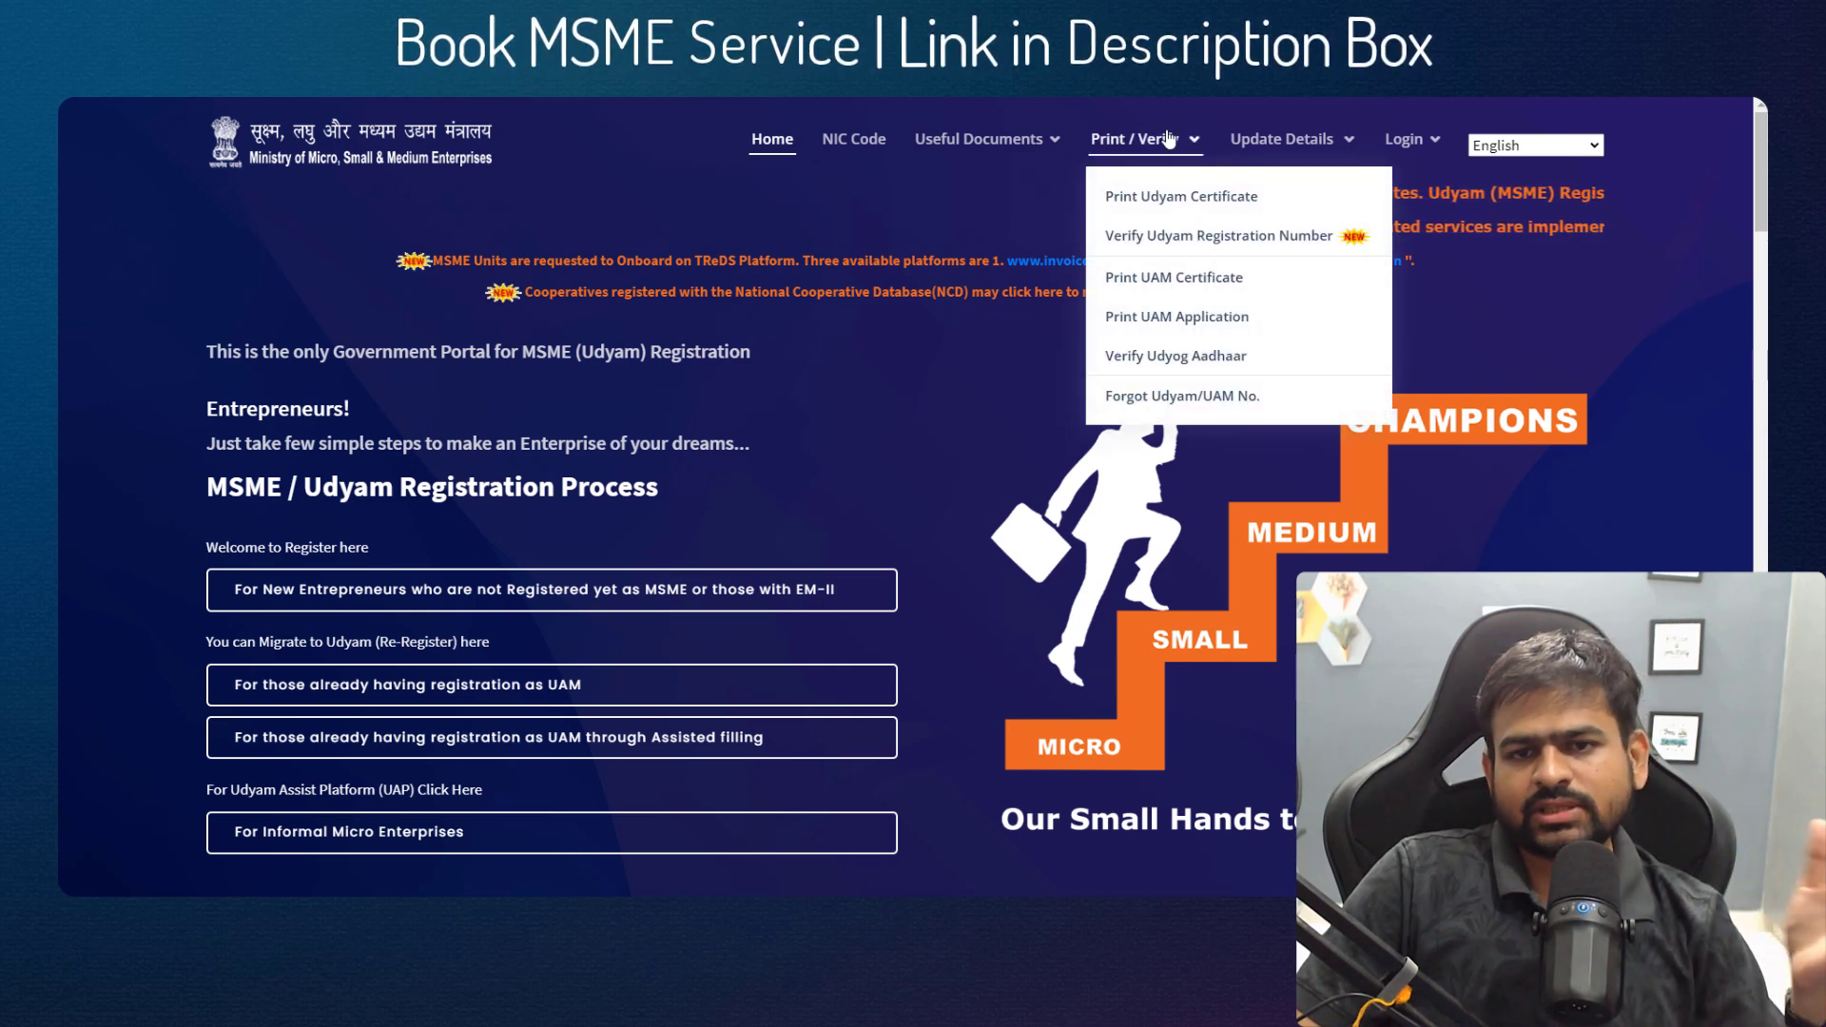